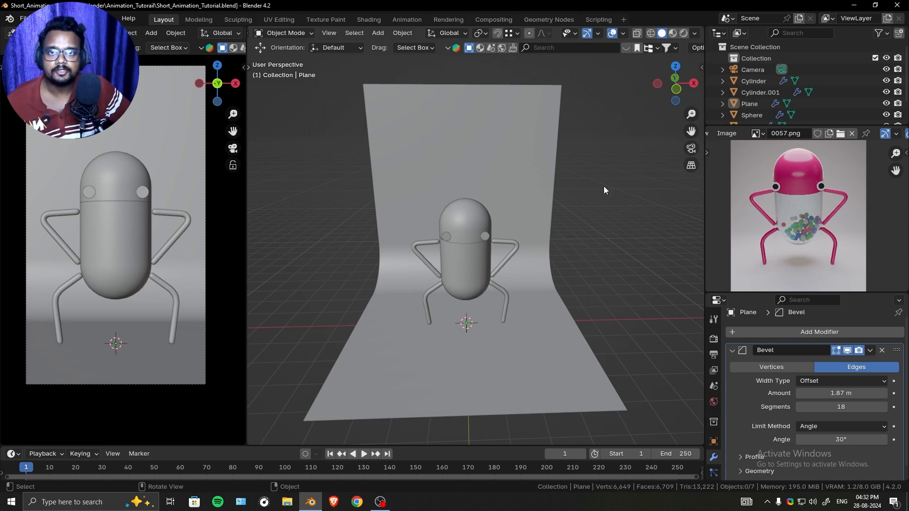
Parent the eyes to the capsule's upper half using the Object parenting option
middle_drag(619, 226, 616, 152)
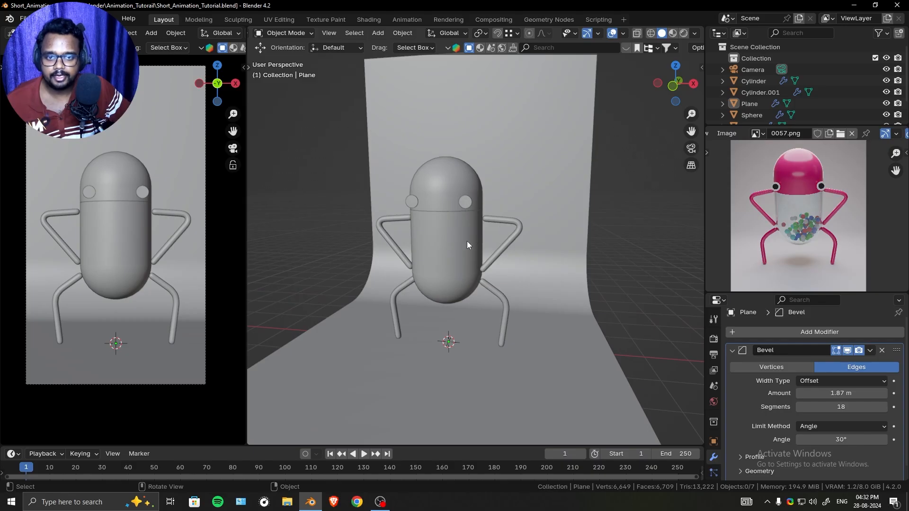
middle_drag(467, 240, 480, 152)
click(456, 189)
click(464, 247)
click(452, 150)
shift+click(464, 103)
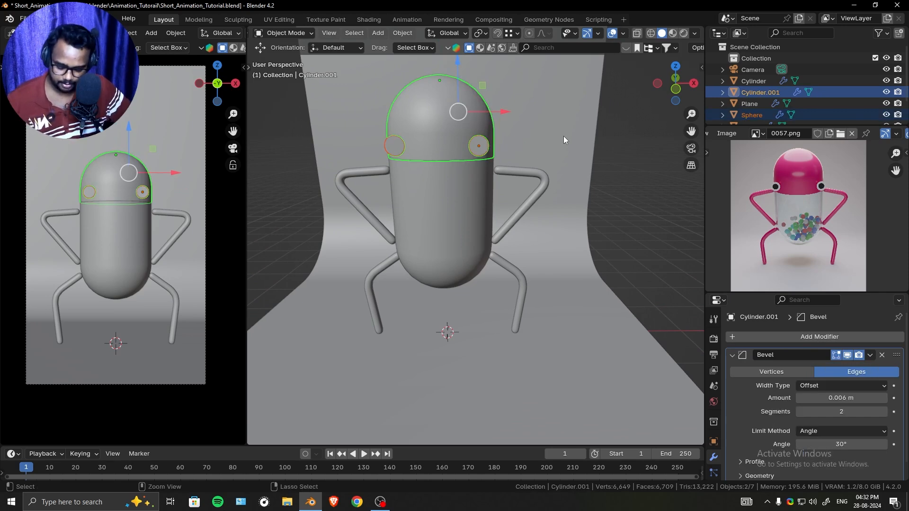
key(ctrl+p)
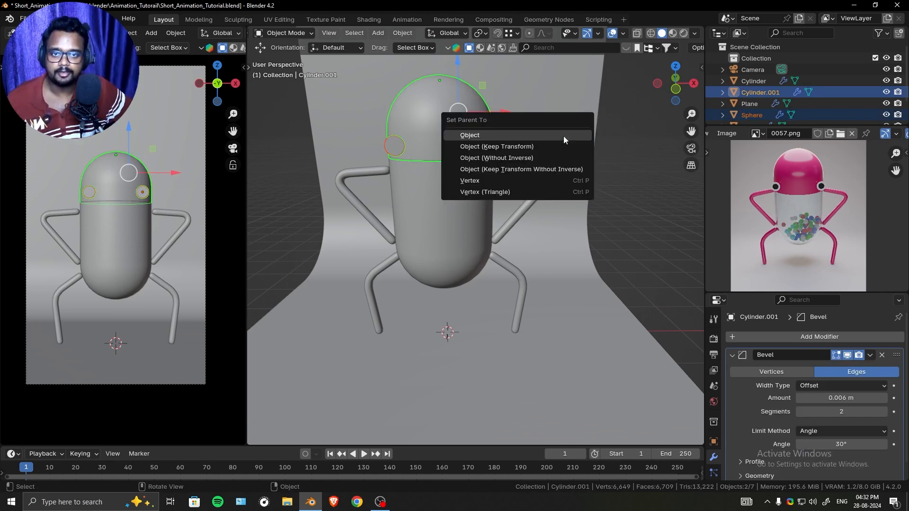
click(564, 135)
Enable the Screencast Keys display for the 3D viewport
click(466, 124)
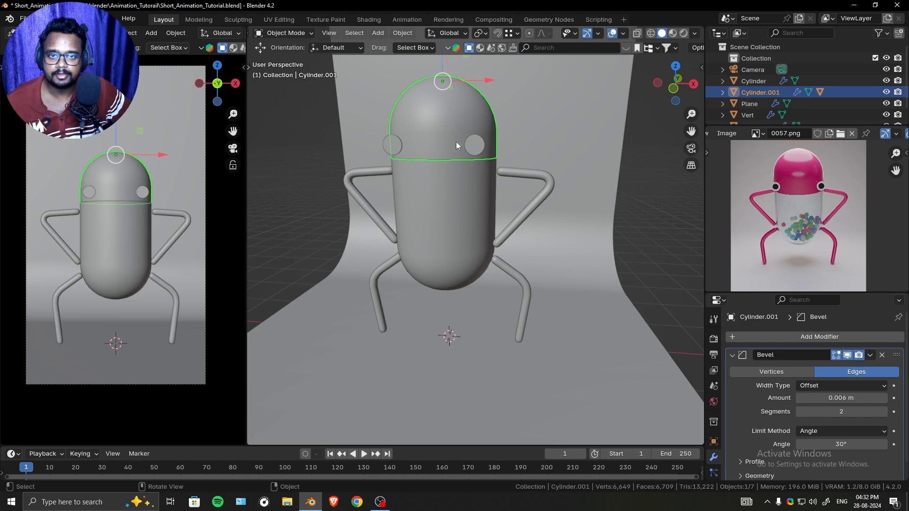
shift+click(470, 210)
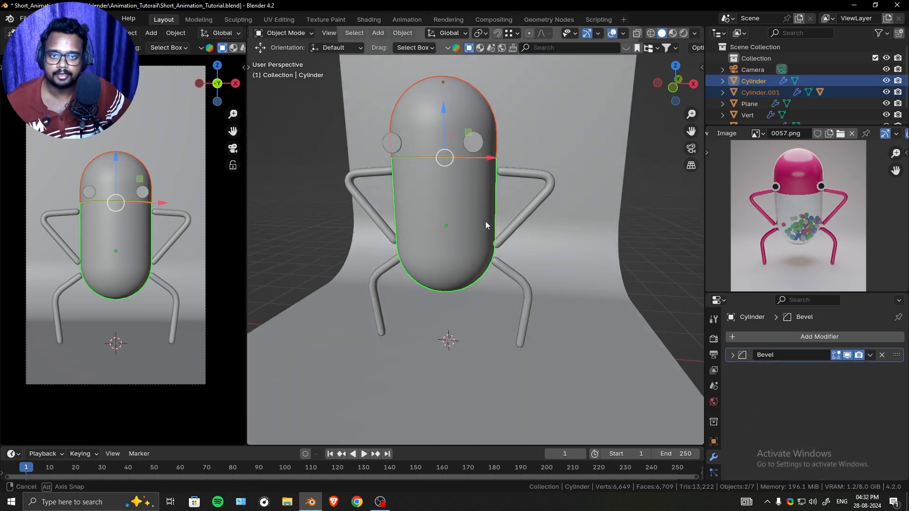
key(n)
click(698, 199)
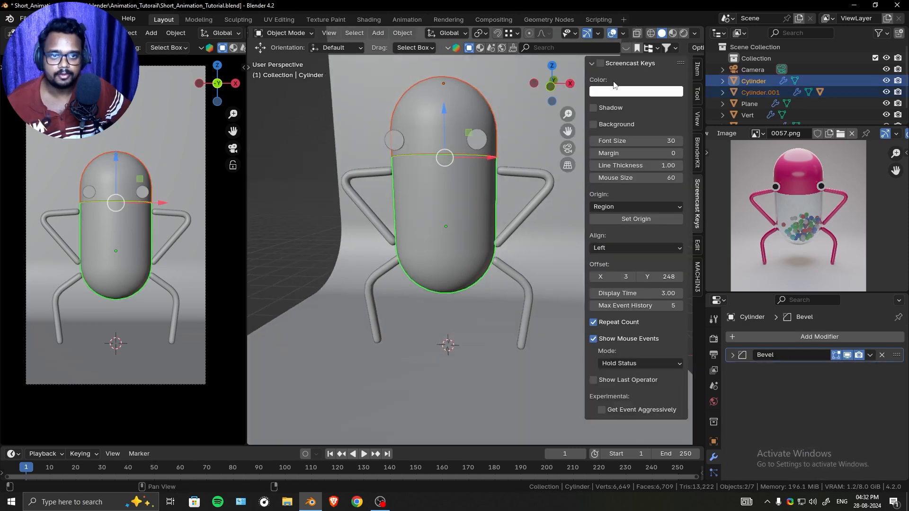
click(595, 63)
click(601, 63)
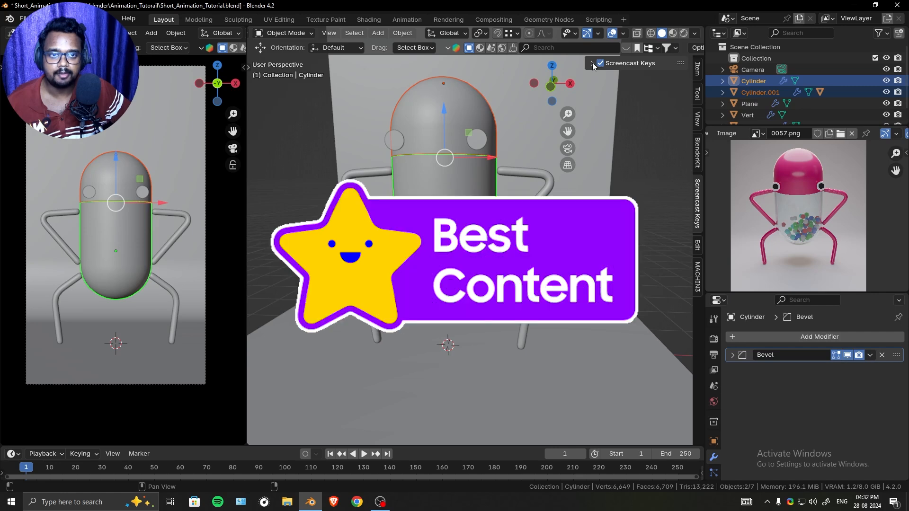
key(n)
Parent the capsule's upper half to its lower half using the Object option
click(474, 118)
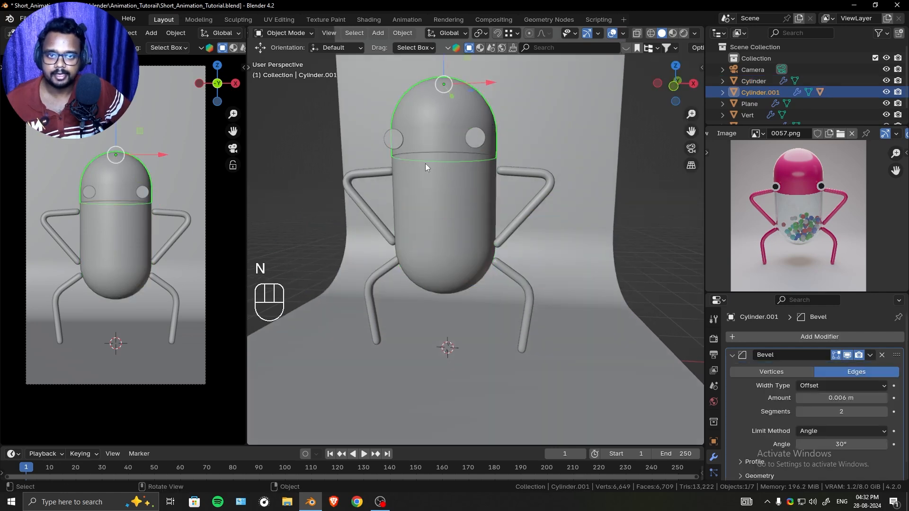
shift+click(456, 234)
middle_drag(455, 234, 520, 217)
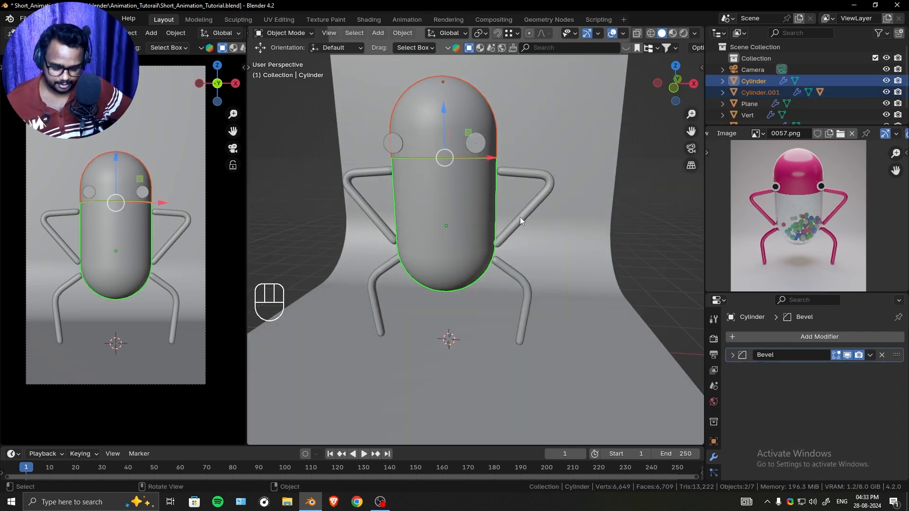
key(ctrl+p)
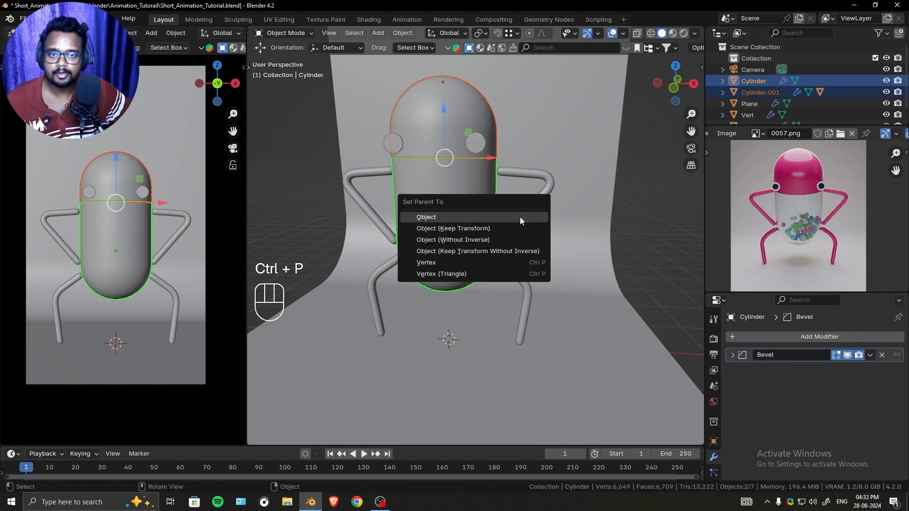
click(520, 217)
Parent the arms to the capsule's lower half using the Object option
middle_drag(522, 217, 522, 175)
click(524, 175)
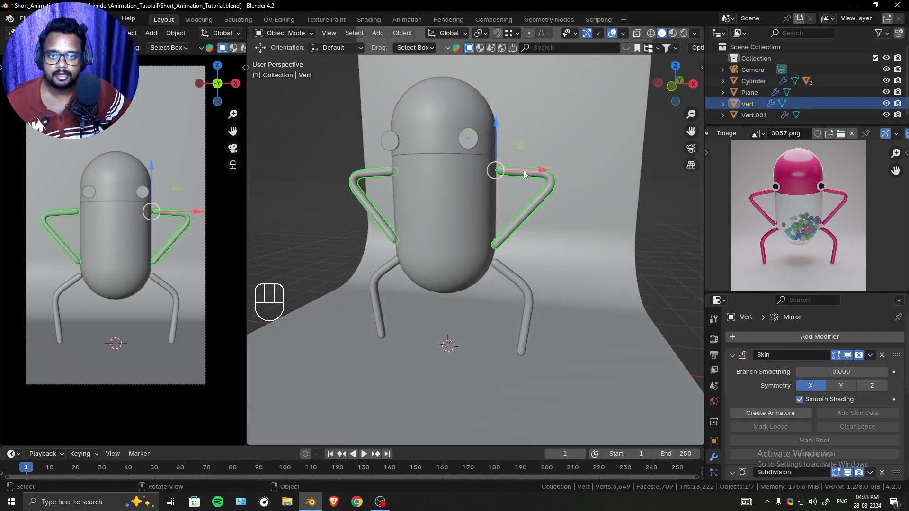
shift+click(472, 189)
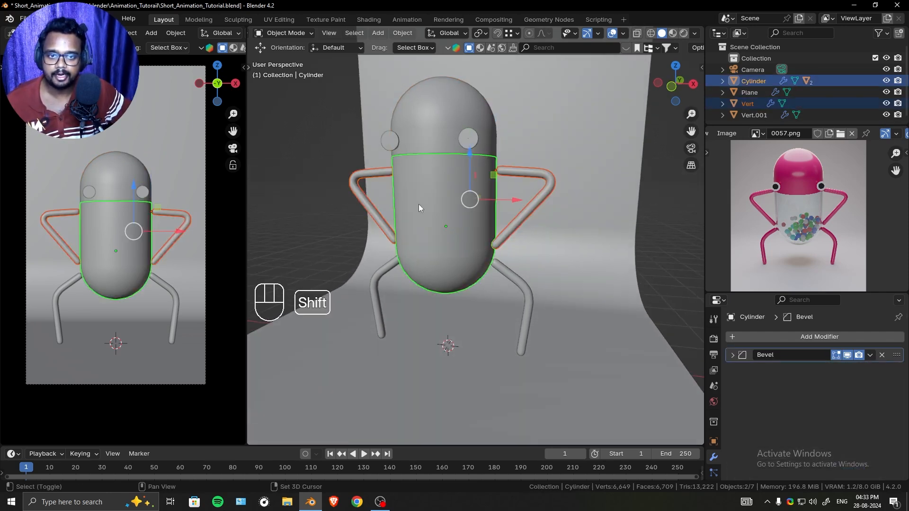
key(ctrl+p)
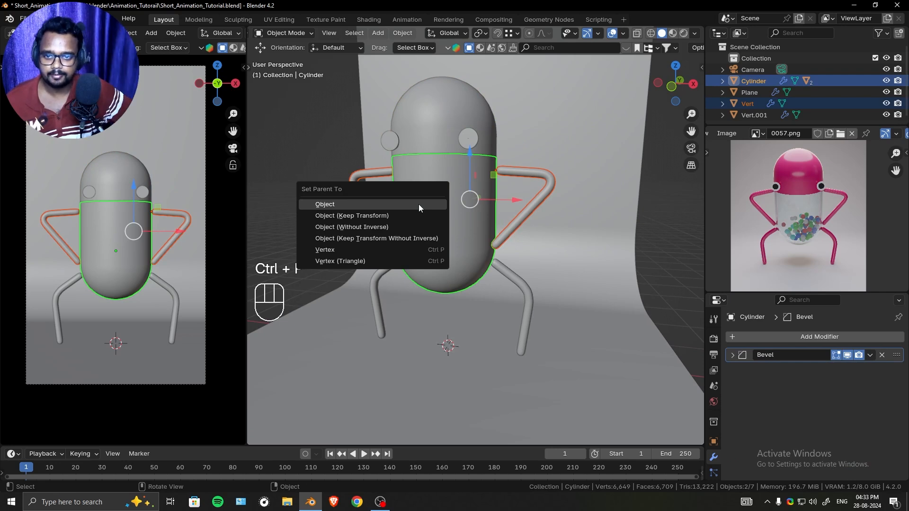
click(418, 203)
Apply the Mirror modifier on the character's legs
middle_drag(441, 192, 475, 197)
click(520, 278)
mouse_move(520, 278)
middle_down()
mouse_move(506, 271)
mouse_move(526, 263)
middle_up()
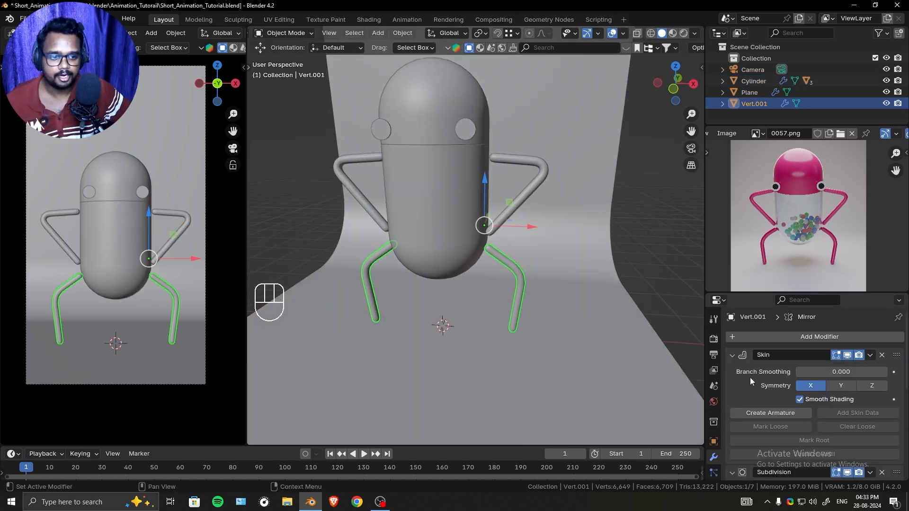
scroll(750, 377, down, 6)
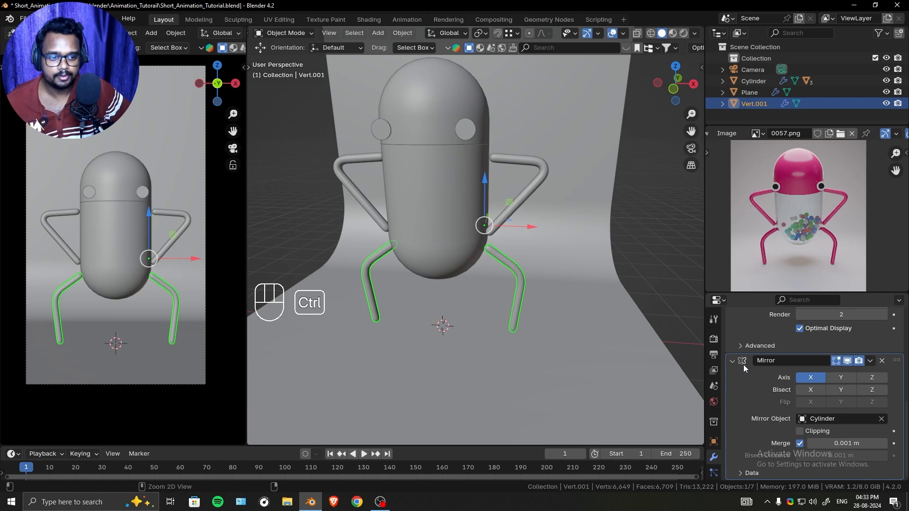
key(ctrl+a)
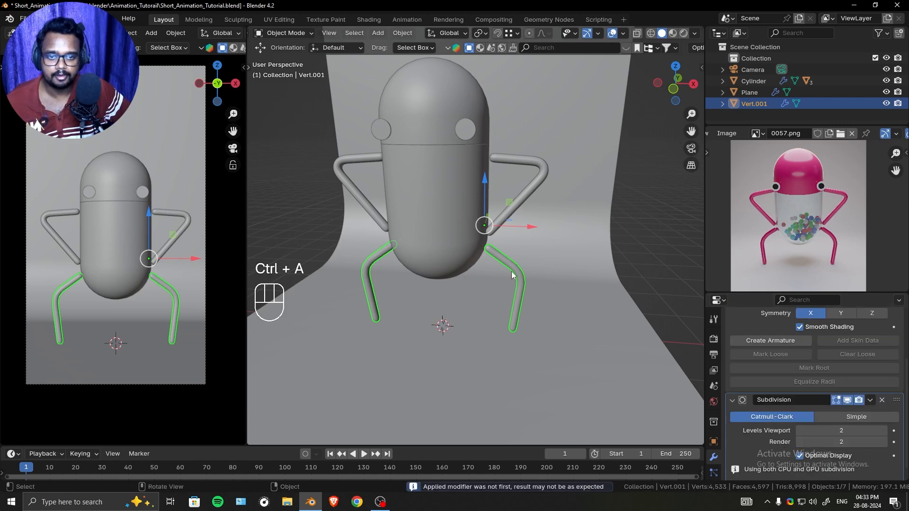
Collapse the legs' Skin and Subdivision modifier settings and save the file
middle_drag(513, 275, 501, 273)
scroll(749, 386, up, 4)
click(733, 358)
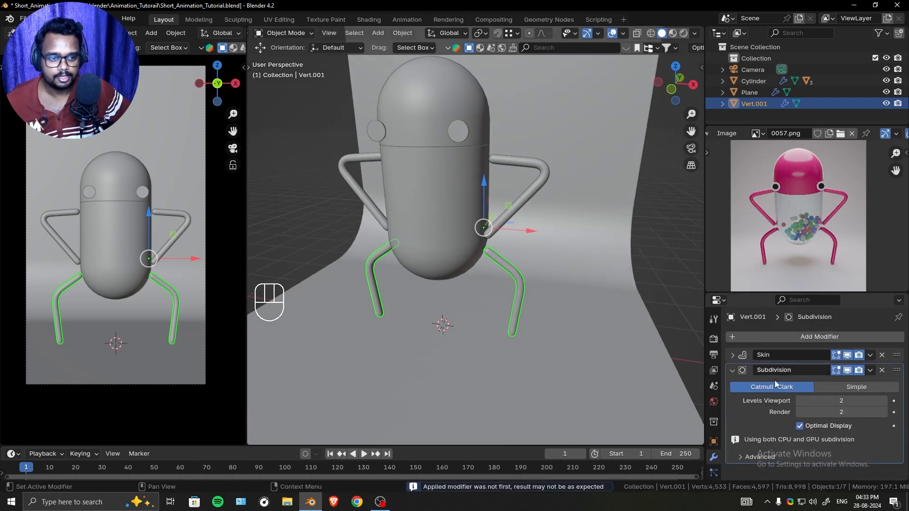
click(734, 372)
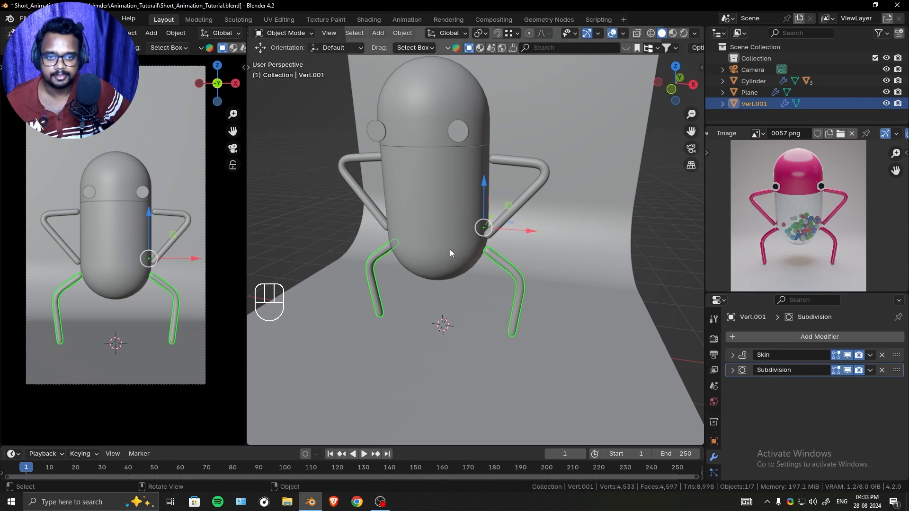
middle_drag(450, 249, 467, 249)
key(ctrl+s)
Enlarge the outliner area and add a new collection to the scene
click(459, 210)
middle_drag(459, 209, 464, 199)
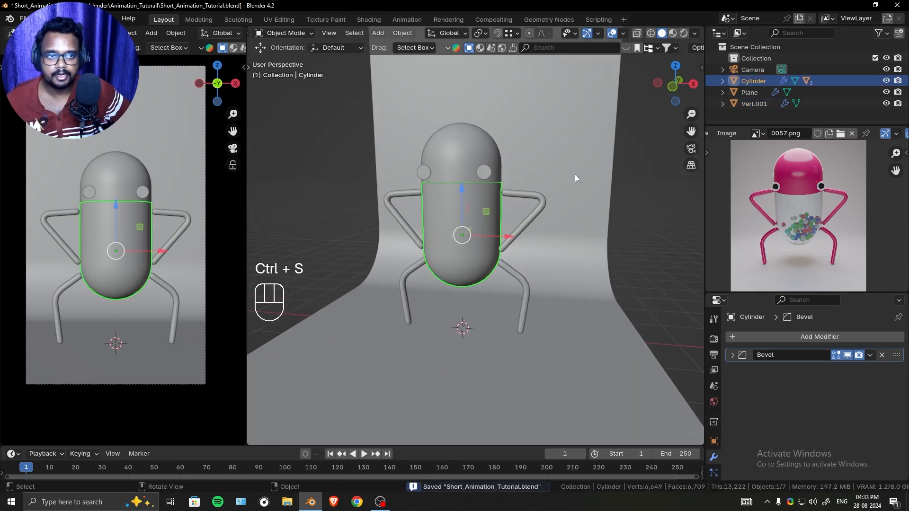
drag(771, 122, 773, 211)
click(783, 150)
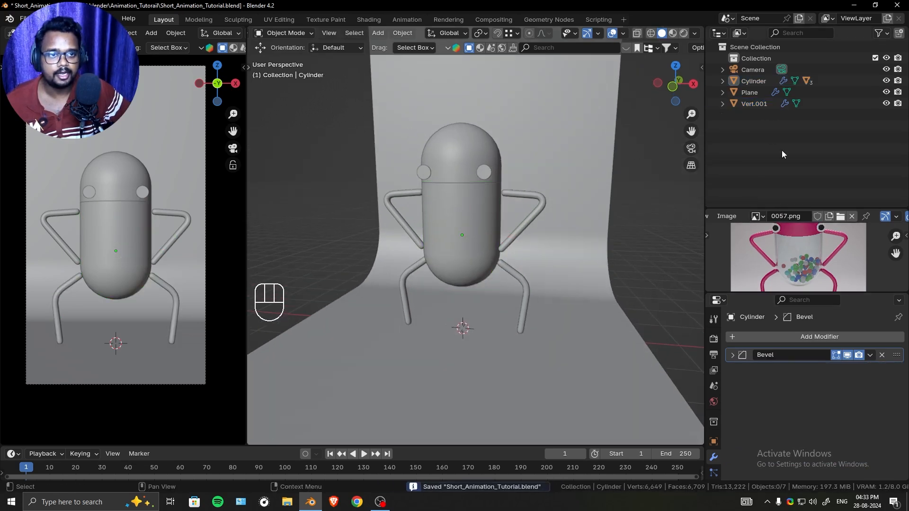
right_click(782, 149)
click(773, 150)
Rename the original collection as Character
click(772, 59)
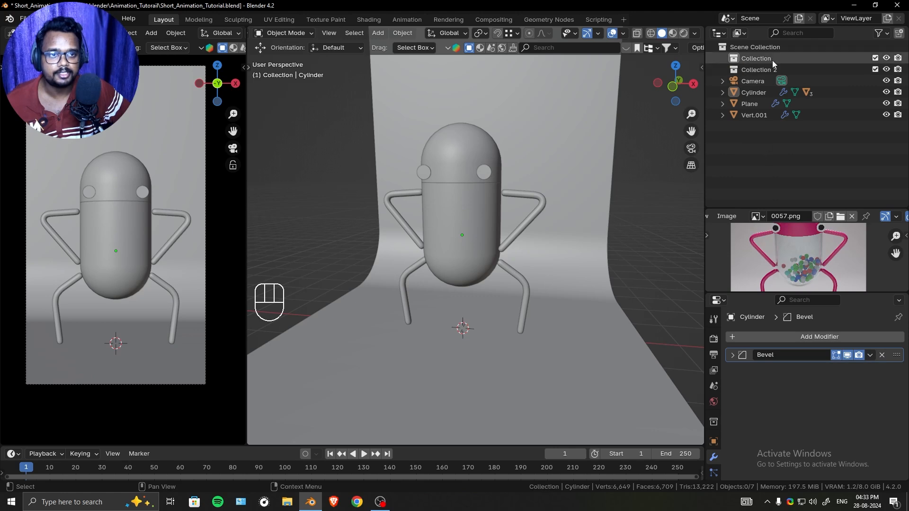
double_click(769, 61)
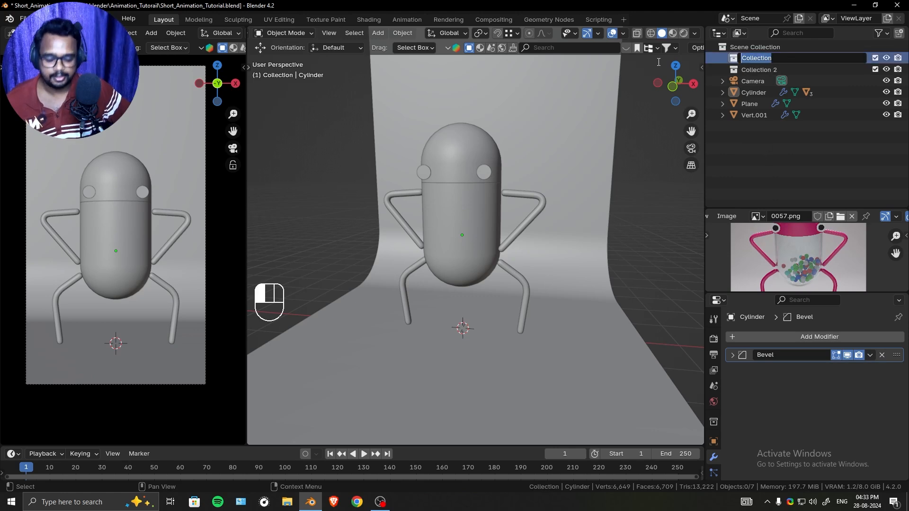
text(Character)
key(Return)
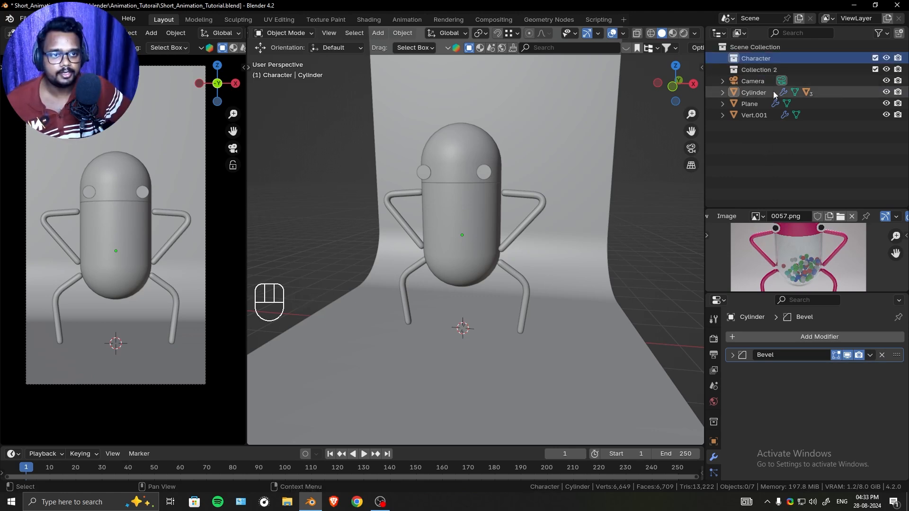
Move both capsule halves, the eyes, arms and legs into the Character collection and collapse it
click(471, 157)
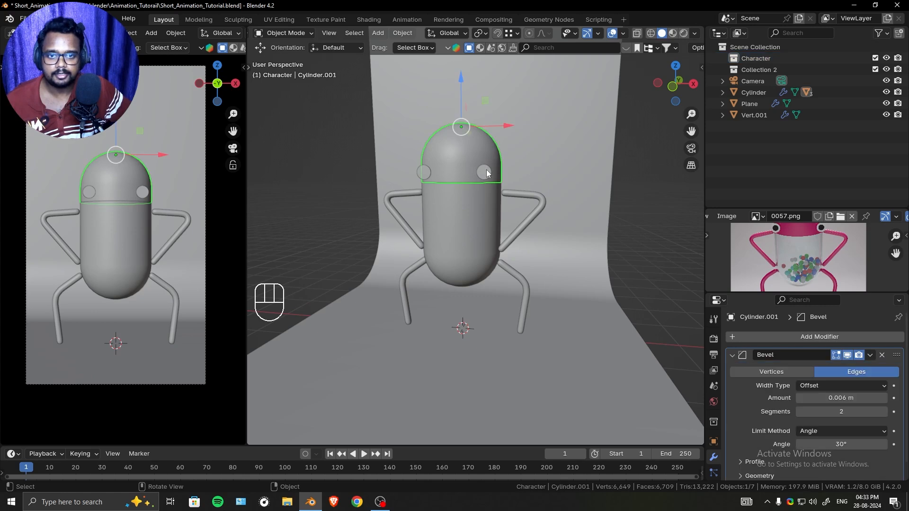
shift+click(511, 192)
shift+click(486, 228)
shift+click(517, 276)
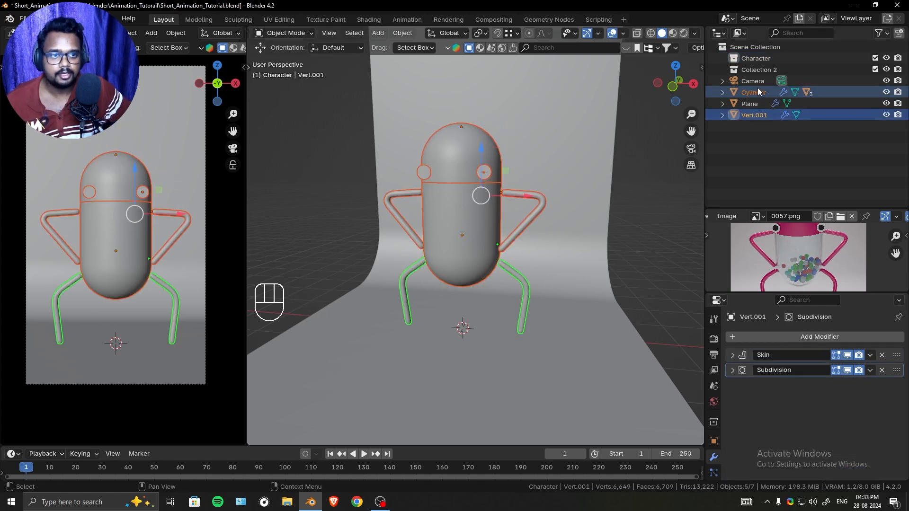
drag(755, 92, 763, 59)
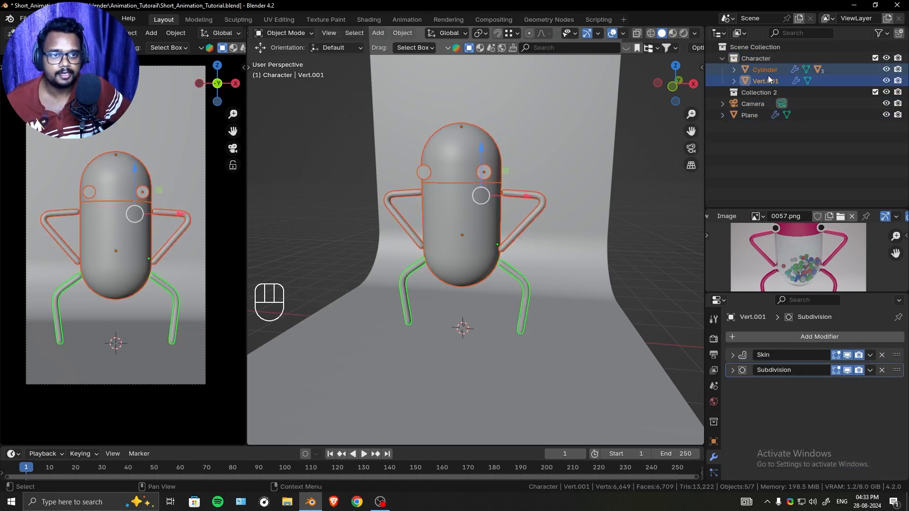
click(723, 59)
Rename Collection 2 as BG
click(757, 91)
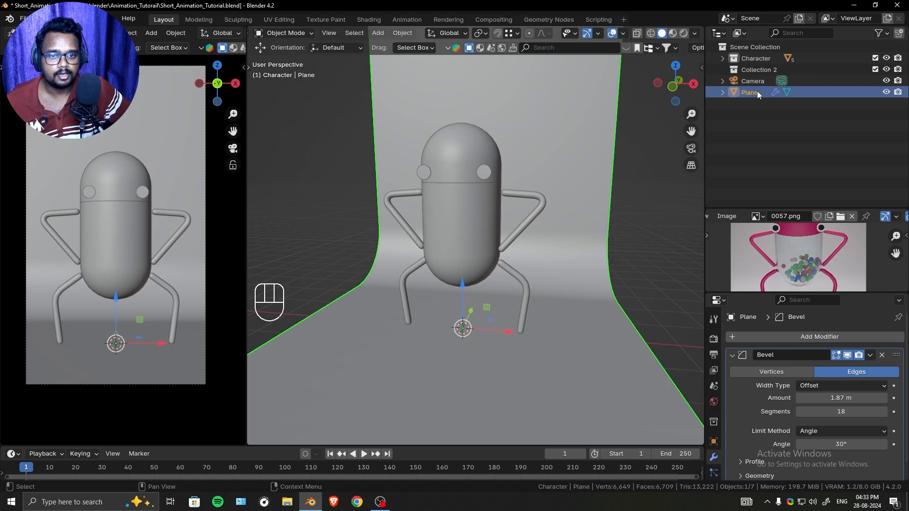
click(771, 59)
double_click(775, 69)
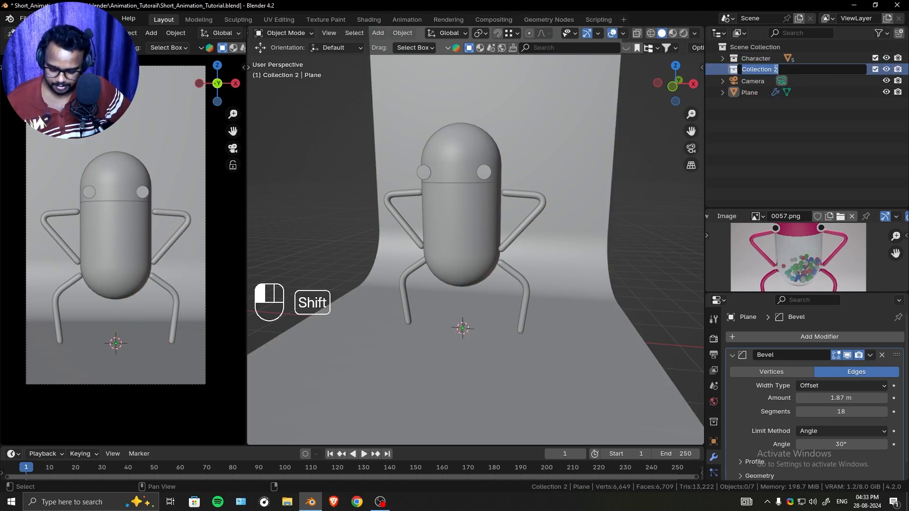
text(BG)
key(Return)
Move the backdrop plane into the BG collection and collapse that collection
drag(752, 94, 757, 72)
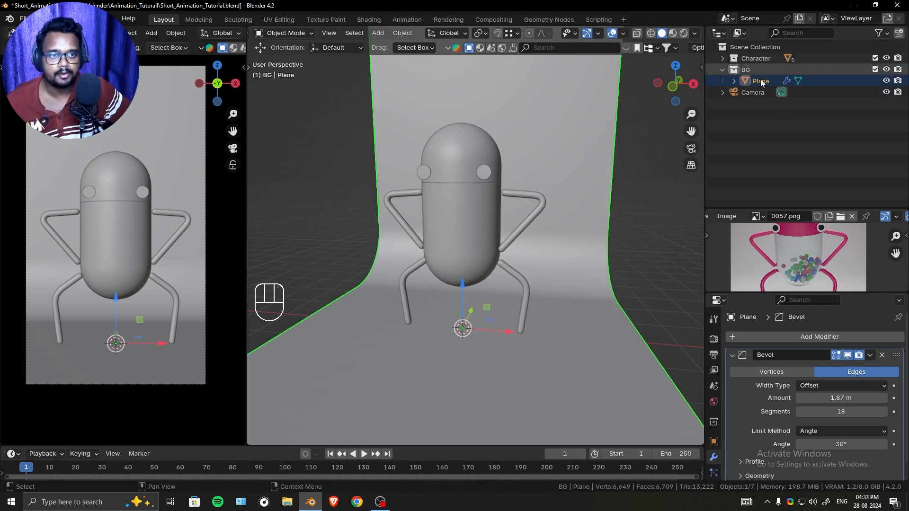
click(764, 119)
click(724, 70)
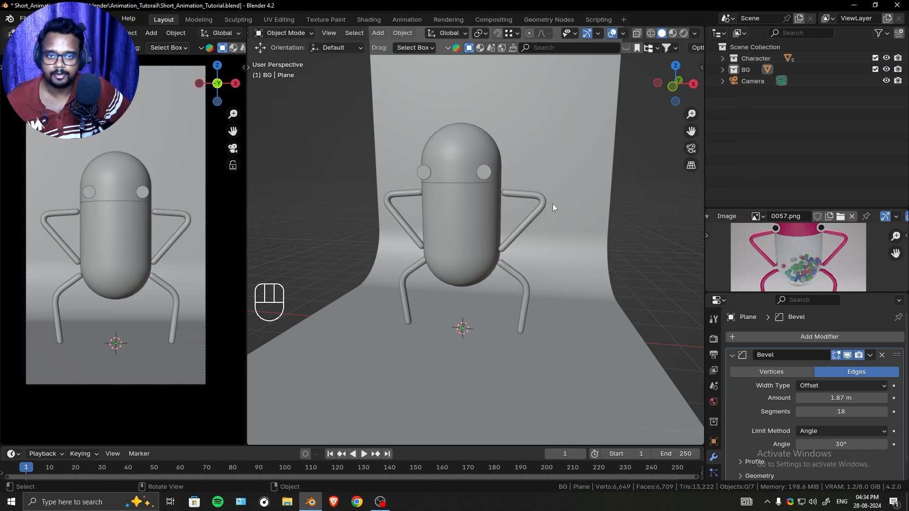
shift+middle_drag(559, 197, 544, 201)
Snap the 3D cursor to the bottom centre vertex of the capsule's lower half in Edit Mode, then return to Object Mode
click(723, 58)
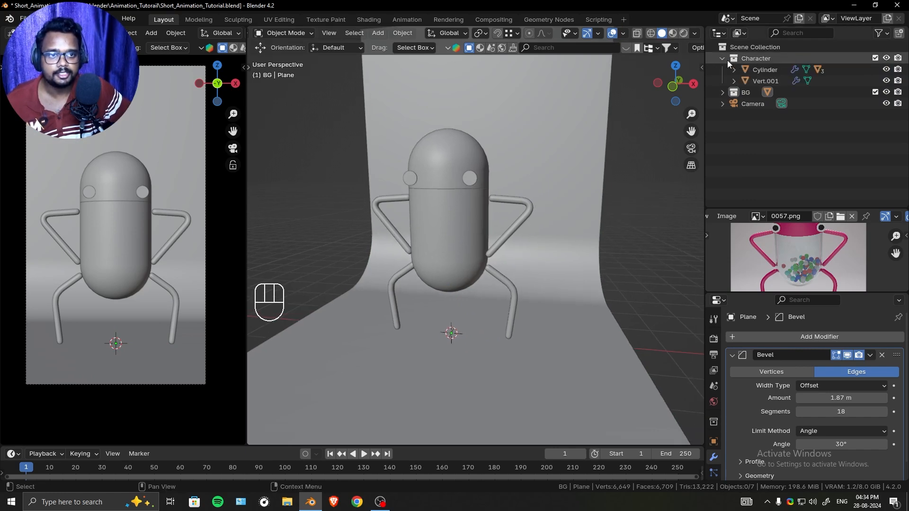
click(472, 274)
middle_drag(472, 274, 553, 184)
shift+middle_drag(506, 223, 511, 209)
scroll(502, 222, up, 2)
key(Tab)
middle_drag(448, 370, 460, 302)
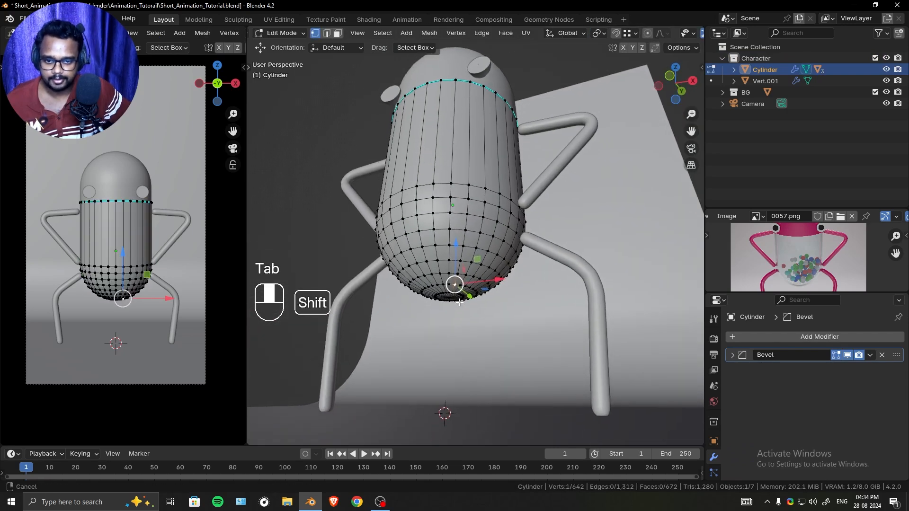
scroll(460, 302, up, 4)
click(443, 291)
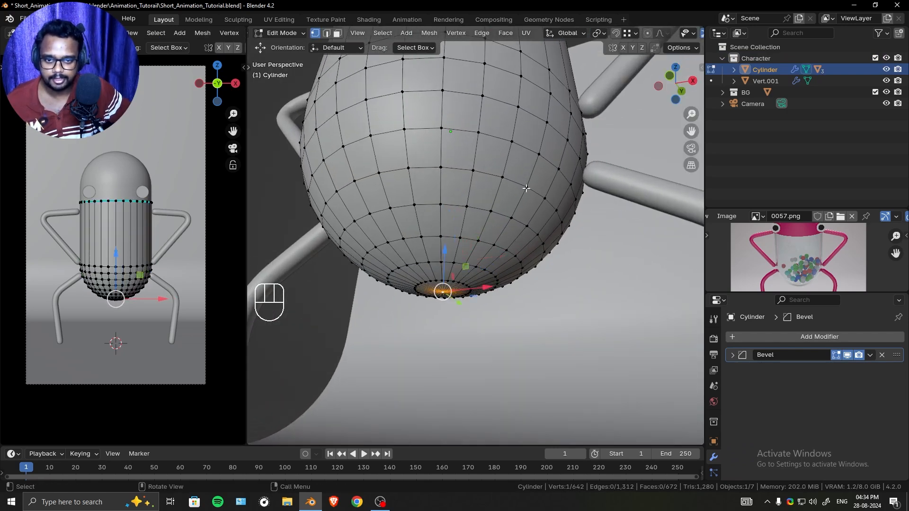
key(shift+s)
click(560, 354)
key(Tab)
Add a single bone armature at the 3D cursor at the bottom of the capsule
scroll(540, 227, down, 5)
middle_drag(531, 154, 546, 183)
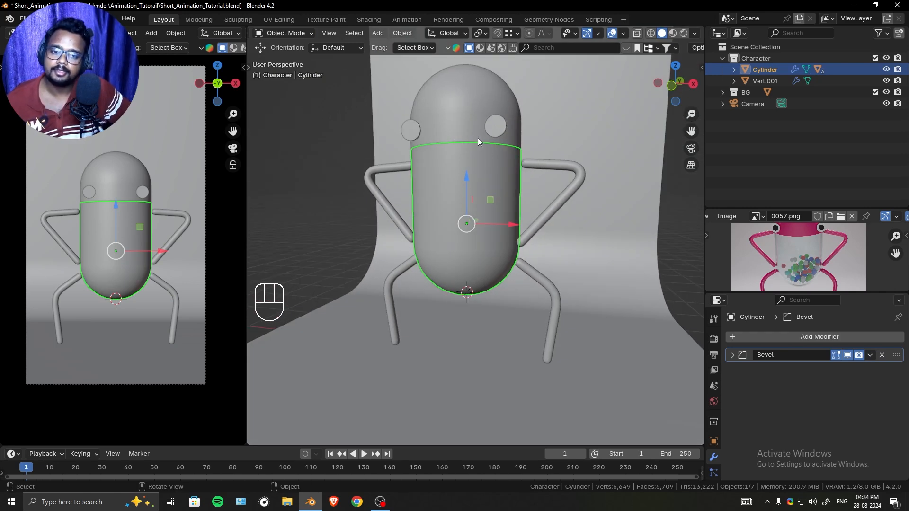
key(shift+a)
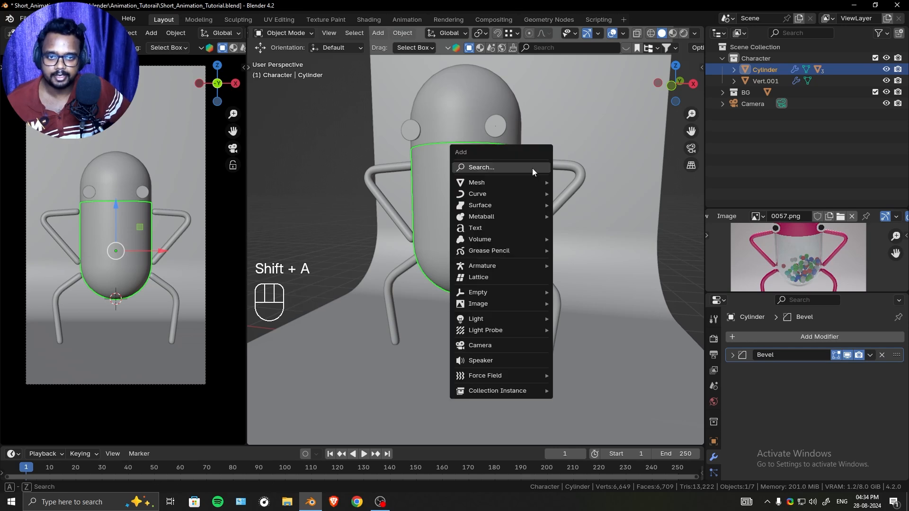
mouse_move(496, 267)
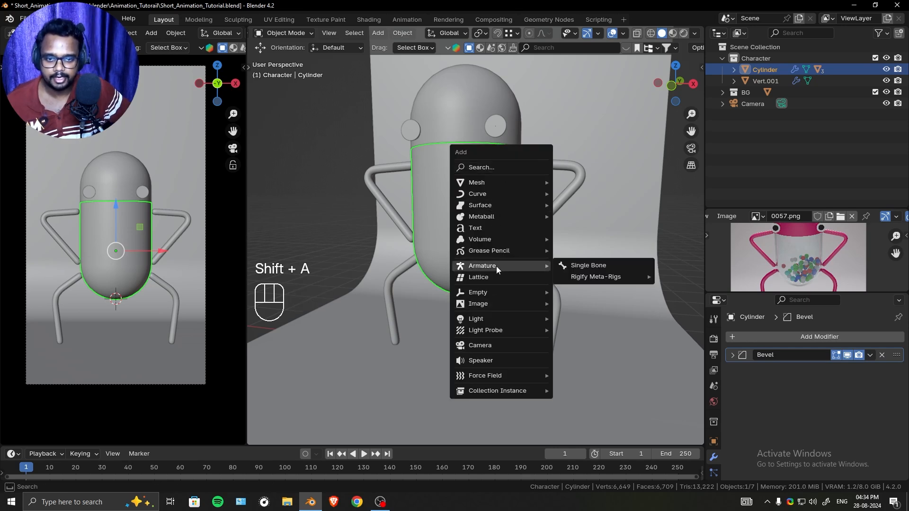
click(583, 266)
scroll(718, 445, down, 3)
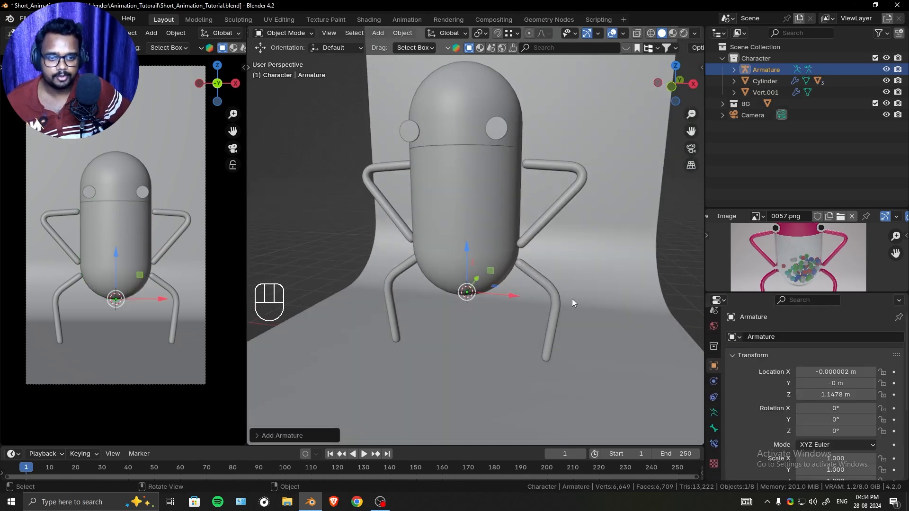
Inspect the new bone inside the capsule in wireframe shading, returning to solid shading
key(z)
click(361, 270)
scroll(503, 259, up, 4)
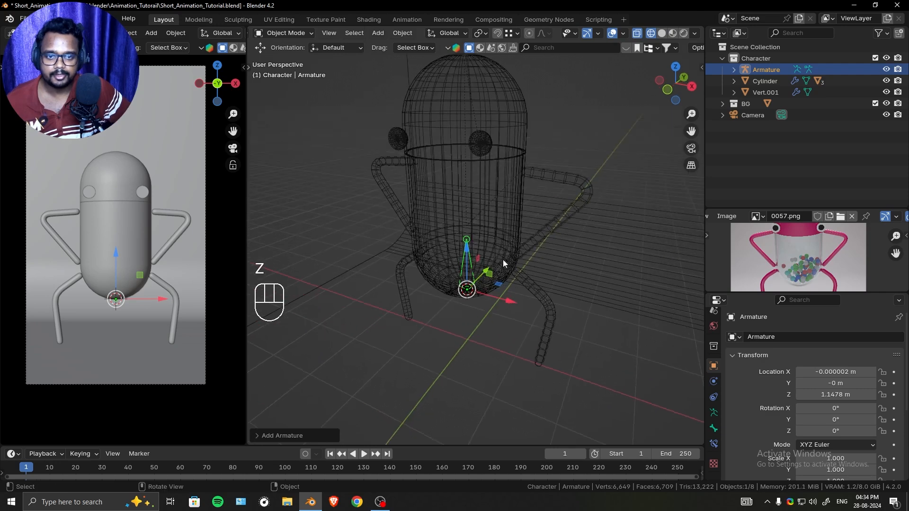
key(z)
click(514, 239)
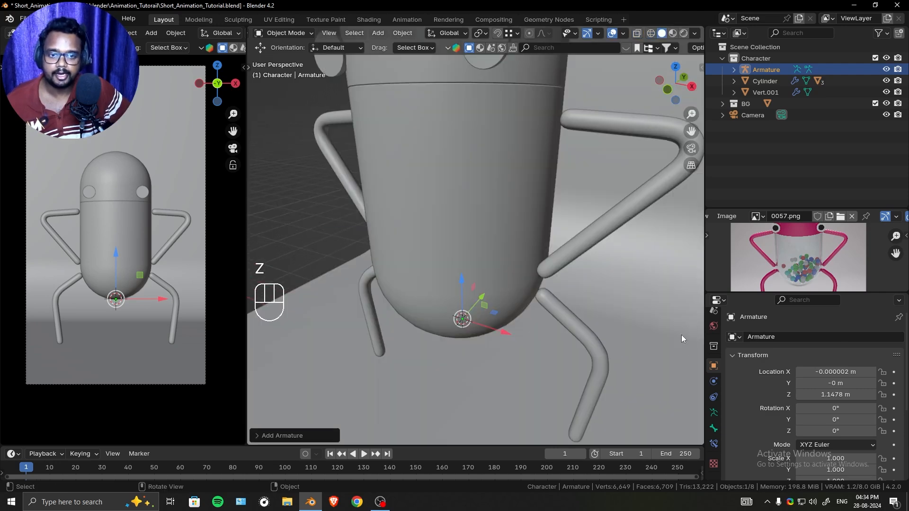
scroll(524, 272, down, 3)
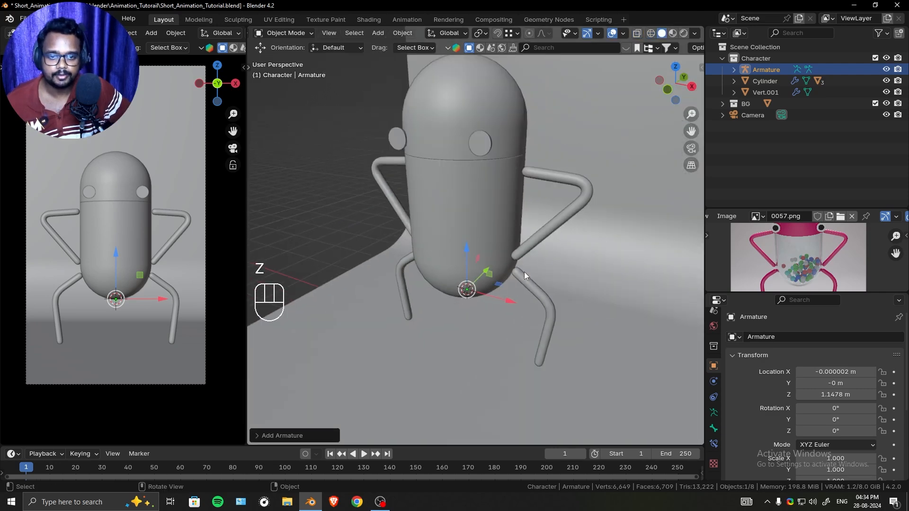
Enable In Front in the armature's viewport display settings so the bone shows through the capsule
click(714, 412)
scroll(794, 368, down, 8)
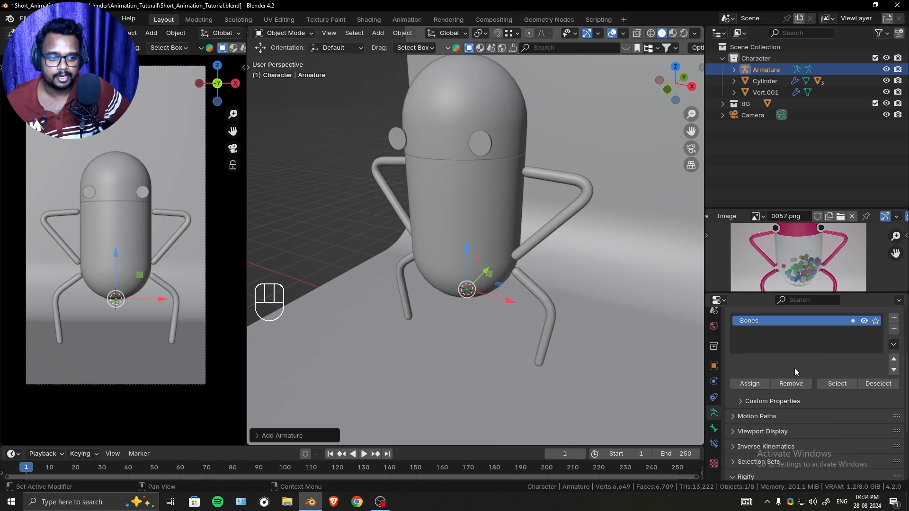
click(763, 343)
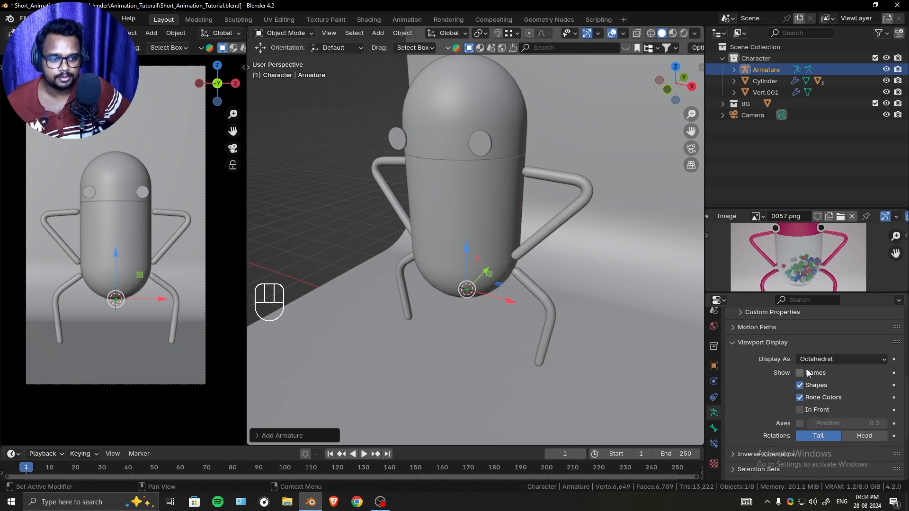
scroll(808, 371, down, 2)
scroll(745, 410, up, 3)
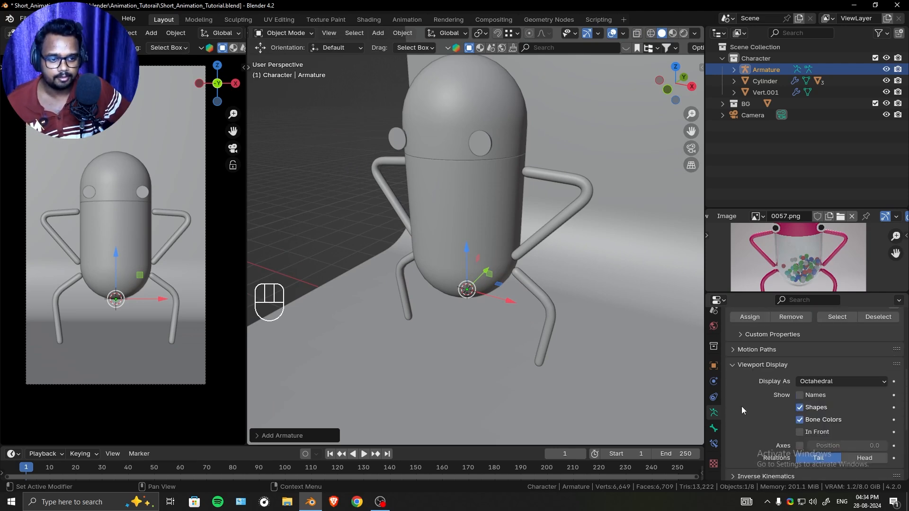
click(803, 433)
mouse_move(478, 284)
middle_down()
mouse_move(499, 264)
mouse_move(499, 230)
mouse_move(584, 255)
mouse_move(470, 241)
mouse_move(479, 272)
middle_up()
Move the bone's tip straight up to the top of the capsule in Edit Mode, then return to Object Mode
key(Tab)
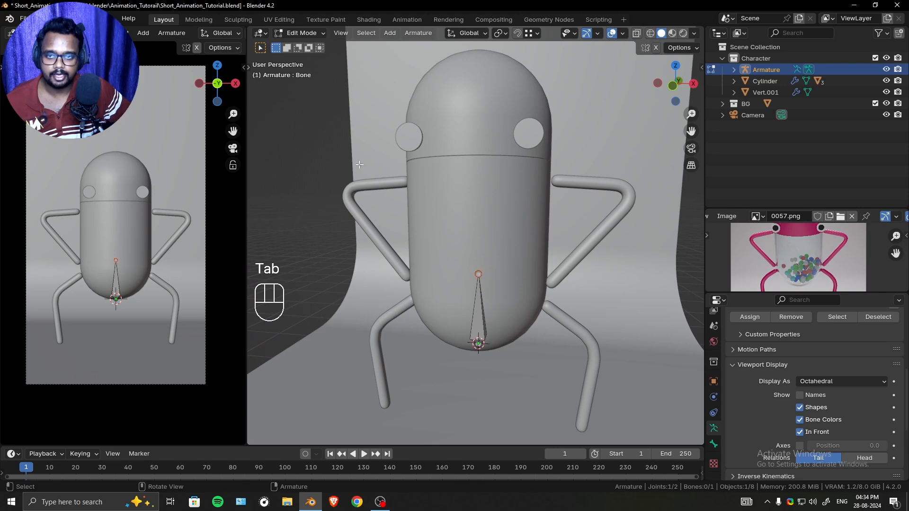
key(t)
click(262, 114)
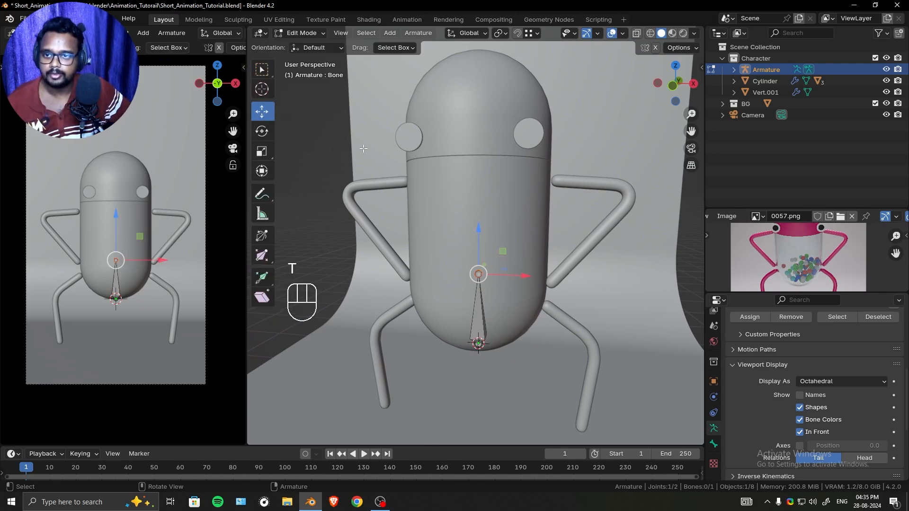
key(t)
drag(480, 212, 479, 94)
shift+middle_drag(480, 94, 466, 179)
ctrl+drag(466, 179, 465, 142)
middle_drag(465, 142, 535, 187)
key(Tab)
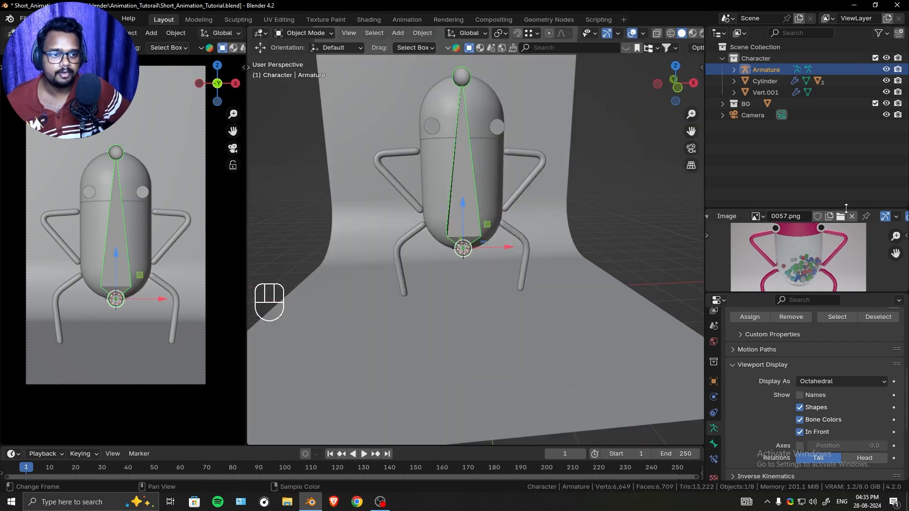
Enlarge the reference image area and deselect the armature
drag(847, 209, 845, 140)
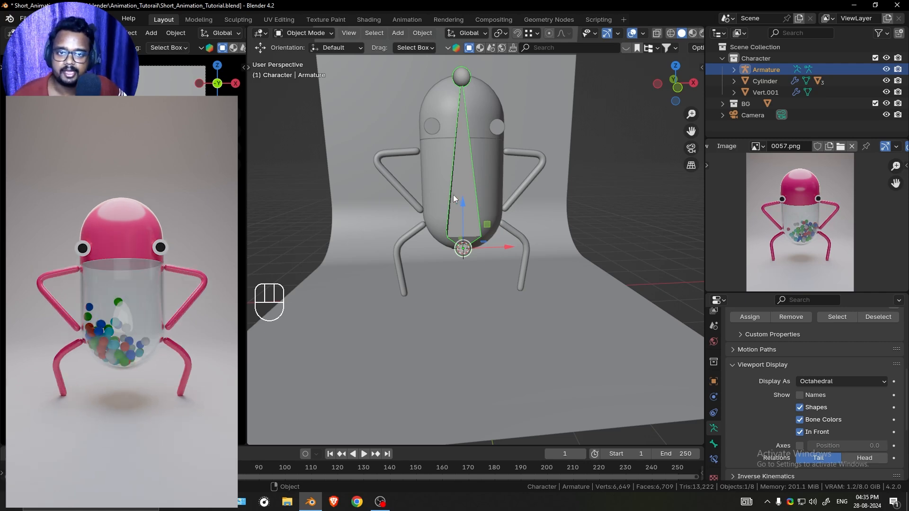
ctrl+middle_drag(491, 240, 493, 223)
middle_drag(487, 167, 549, 182)
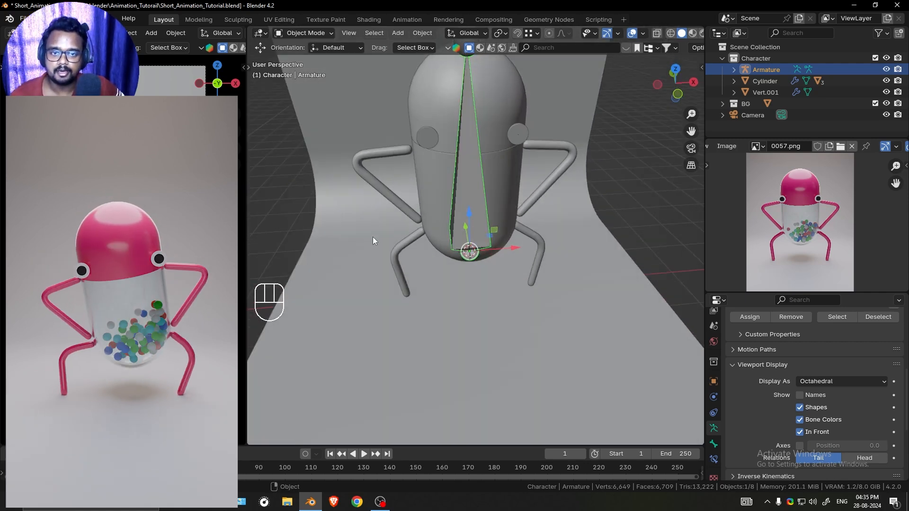
middle_drag(555, 329, 538, 232)
ctrl+middle_drag(531, 252, 536, 211)
shift+middle_drag(511, 257, 512, 243)
scroll(544, 222, down, 2)
middle_drag(576, 208, 611, 237)
click(648, 247)
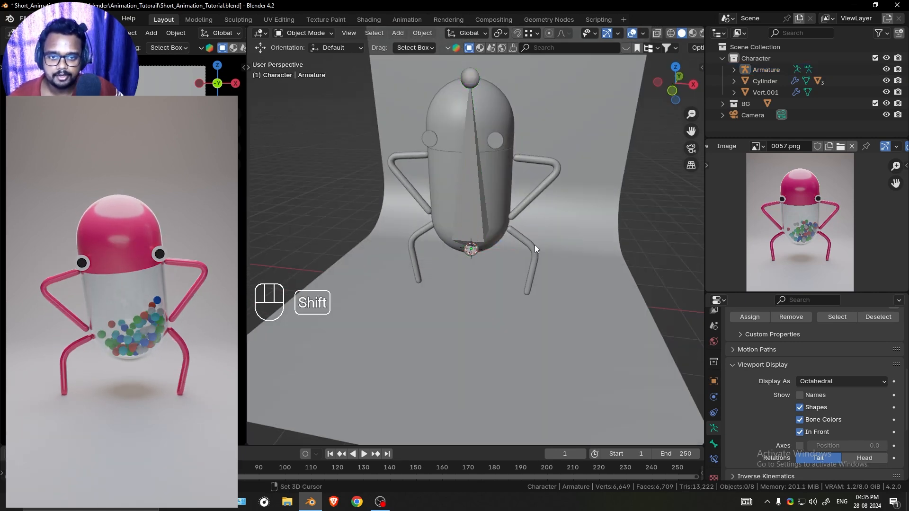
Exclude the BG collection from the view layer to hide the backdrop
key(shift+a)
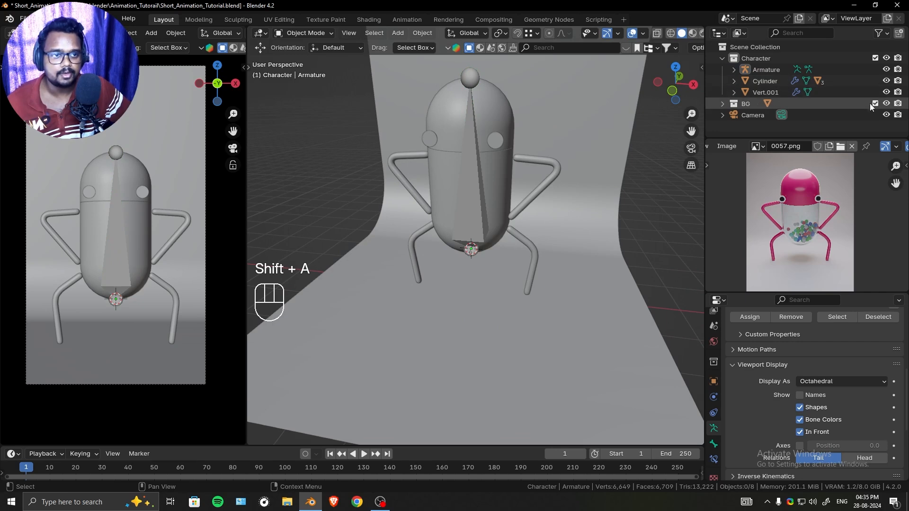
click(875, 103)
middle_drag(561, 209, 567, 212)
Add a Bézier circle and snap it to the world origin by way of the 3D cursor
key(shift+a)
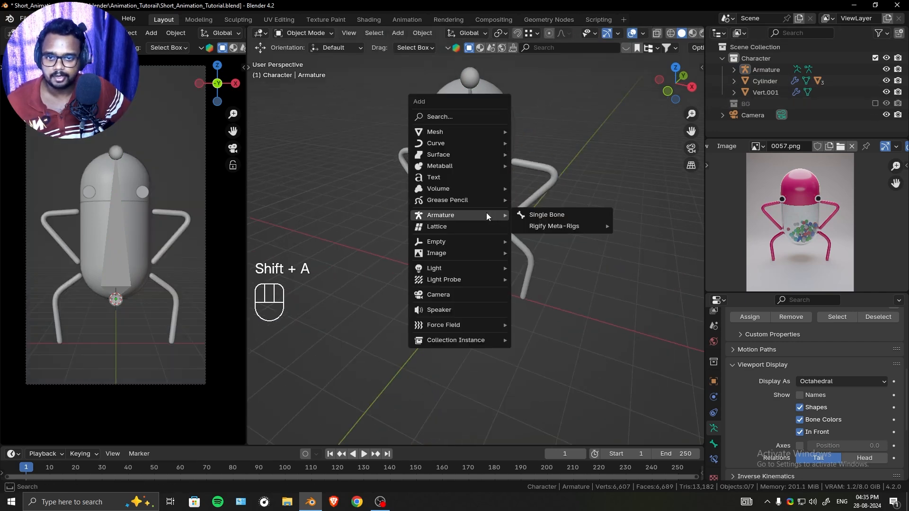
mouse_move(492, 143)
click(547, 155)
scroll(561, 268, down, 2)
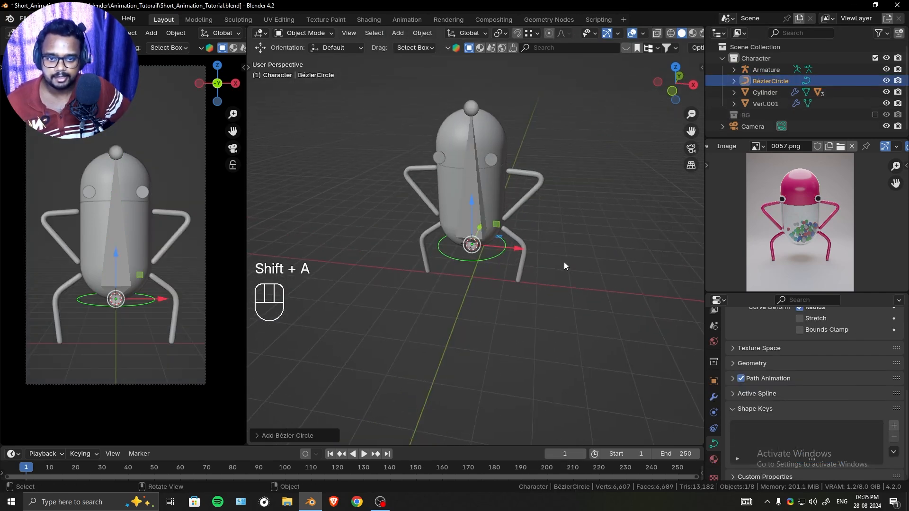
key(shift+s)
click(431, 354)
key(shift+s)
click(487, 209)
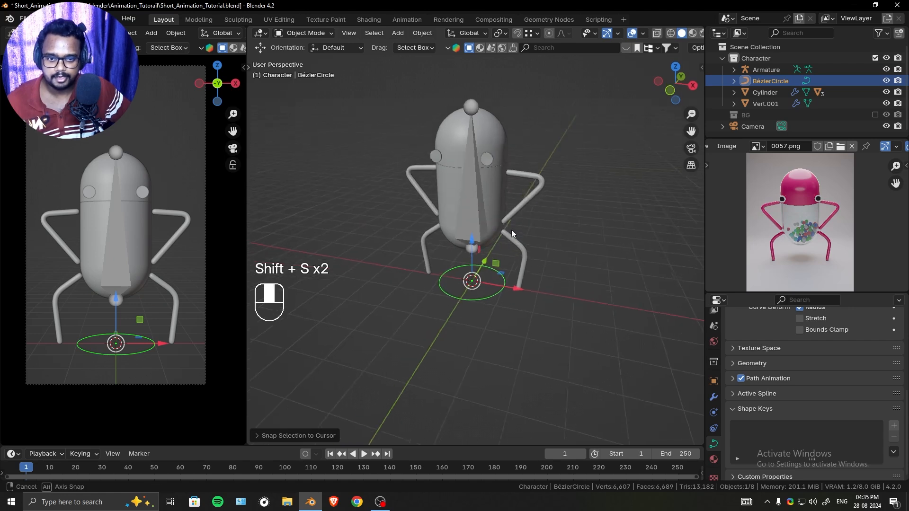
Scale the Bézier circle to fit on the ground between the character's feet and apply its transform
key(s)
click(632, 265)
middle_drag(604, 232, 580, 237)
ctrl+middle_drag(544, 262, 546, 239)
middle_drag(545, 239, 547, 226)
key(s)
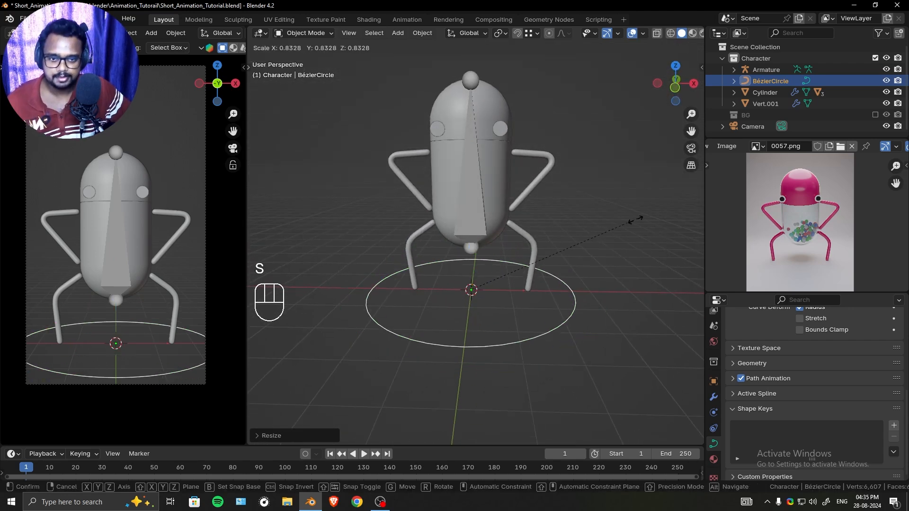
click(539, 264)
middle_drag(538, 266, 558, 232)
key(ctrl+a)
click(524, 311)
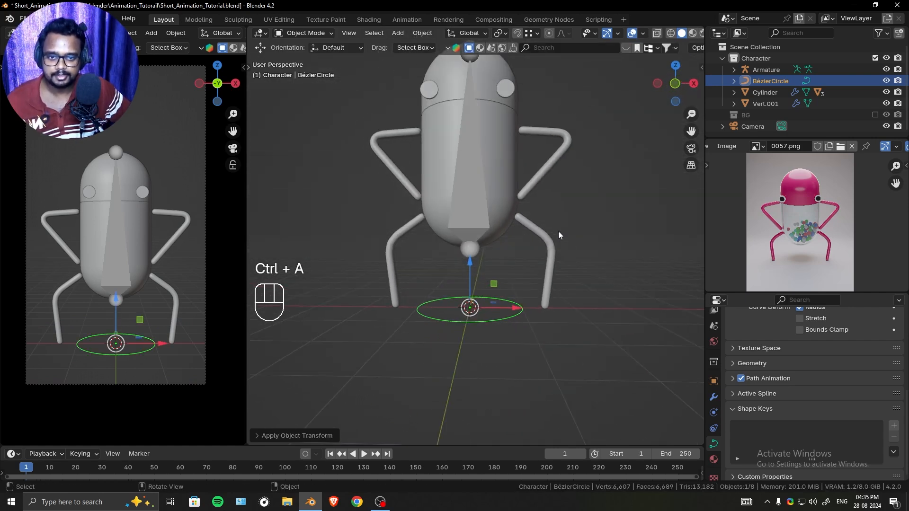
Snap the 3D cursor to the circle's control point on the positive X side in Edit Mode, then return to Object Mode
shift+middle_drag(556, 276, 556, 251)
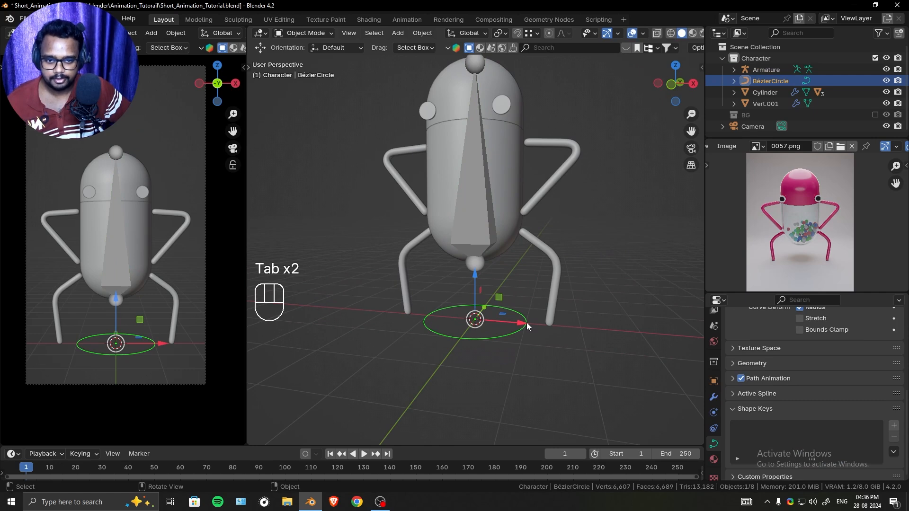
key(Tab)
middle_drag(552, 283, 560, 243)
click(526, 332)
key(shift+s)
click(583, 303)
key(Tab)
Add a second single bone armature at the 3D cursor on the edge of the circle and keep it selected
key(shift+a)
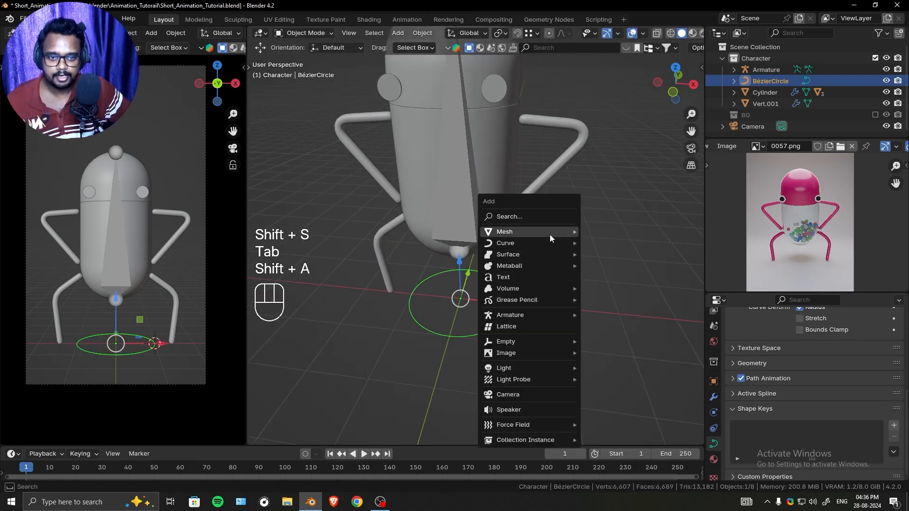
mouse_move(556, 313)
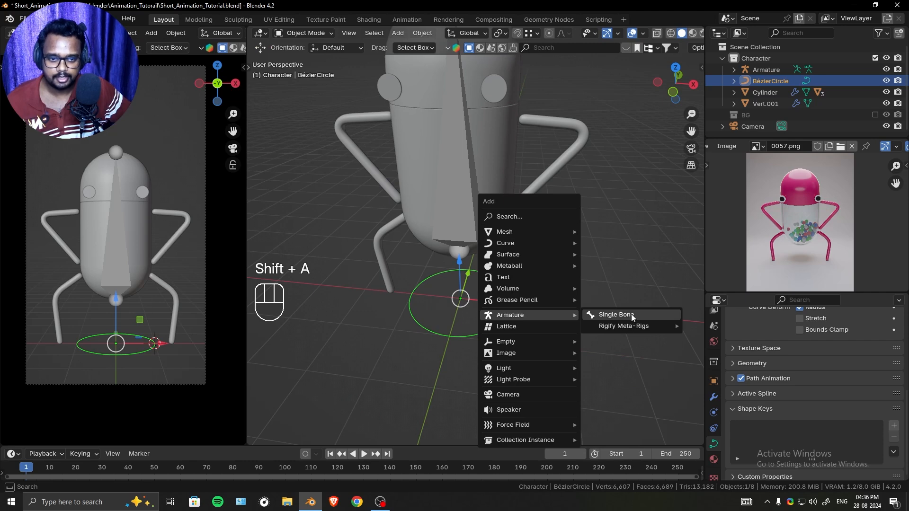
click(611, 315)
middle_drag(611, 315, 495, 326)
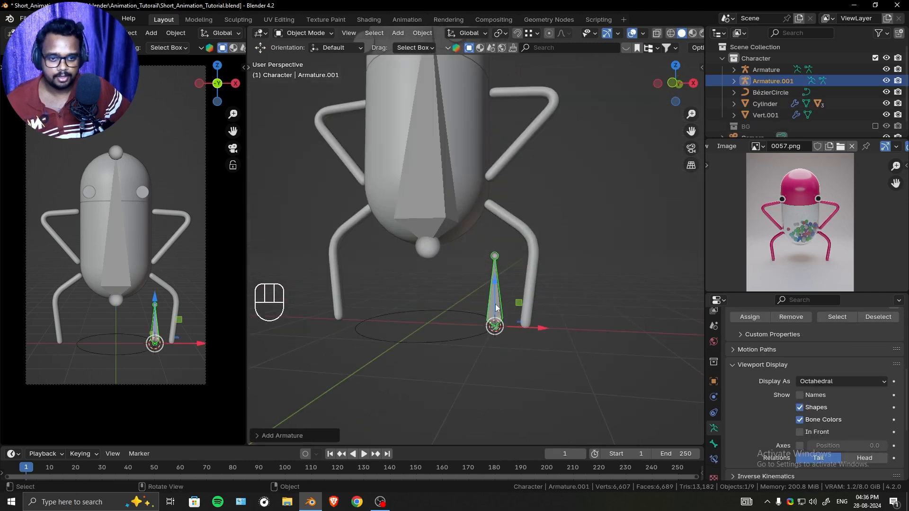
middle_drag(515, 264, 524, 280)
click(463, 266)
click(505, 353)
click(520, 355)
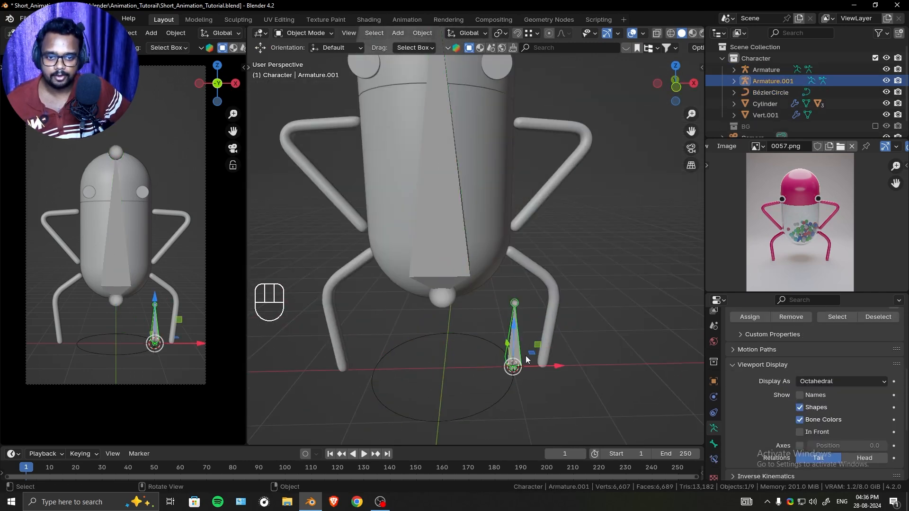
shift+middle_drag(526, 357, 573, 308)
Enlarge the properties area showing the bone constraints and select the circle-edge bone in Pose Mode
click(713, 460)
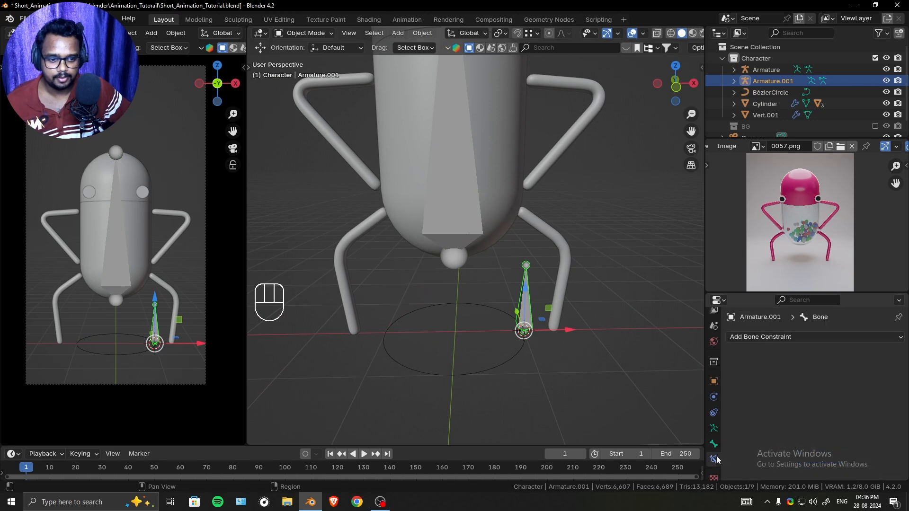
click(789, 336)
drag(756, 294, 757, 200)
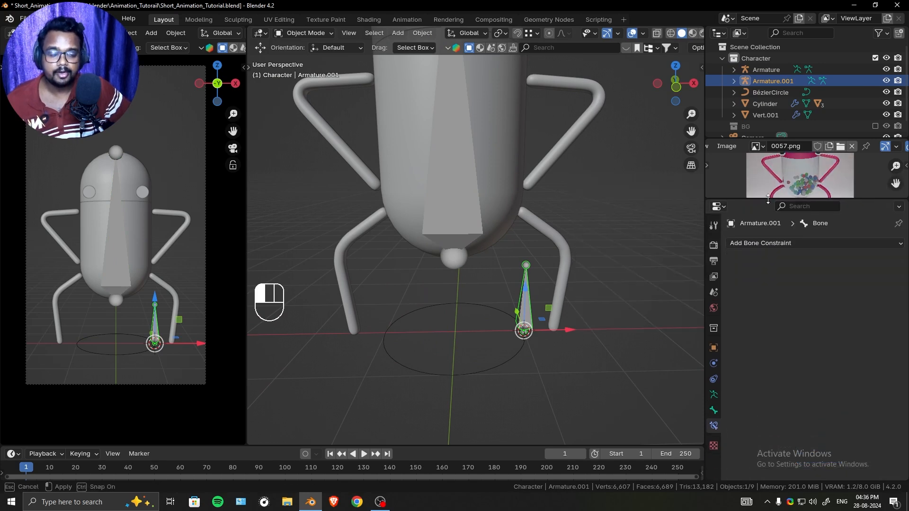
key(ctrl+Tab)
click(531, 304)
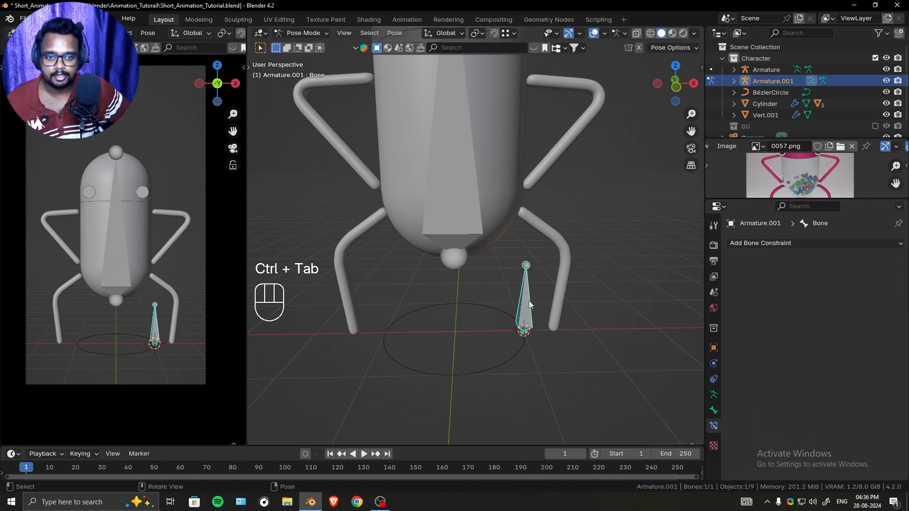
Add a Follow Path constraint to the circle-edge bone with the Bézier circle as its target
click(824, 243)
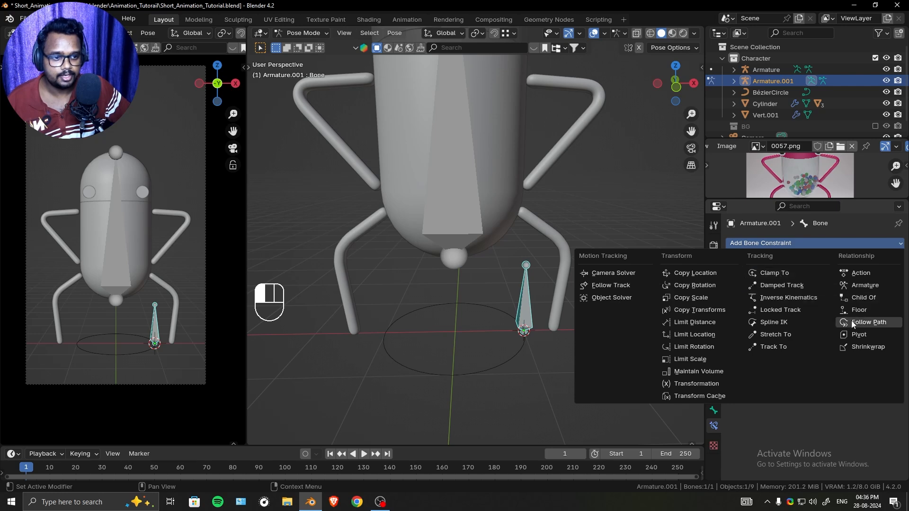
click(867, 322)
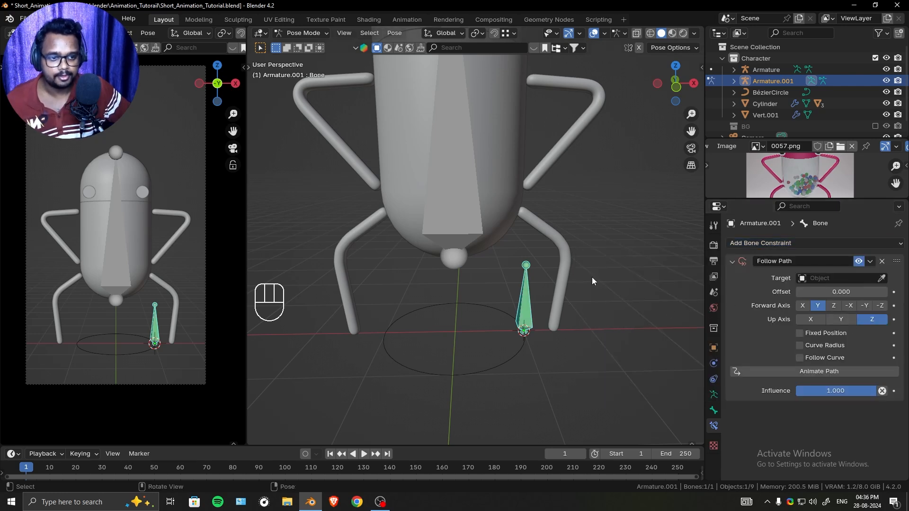
middle_drag(592, 277, 559, 280)
click(882, 278)
click(479, 359)
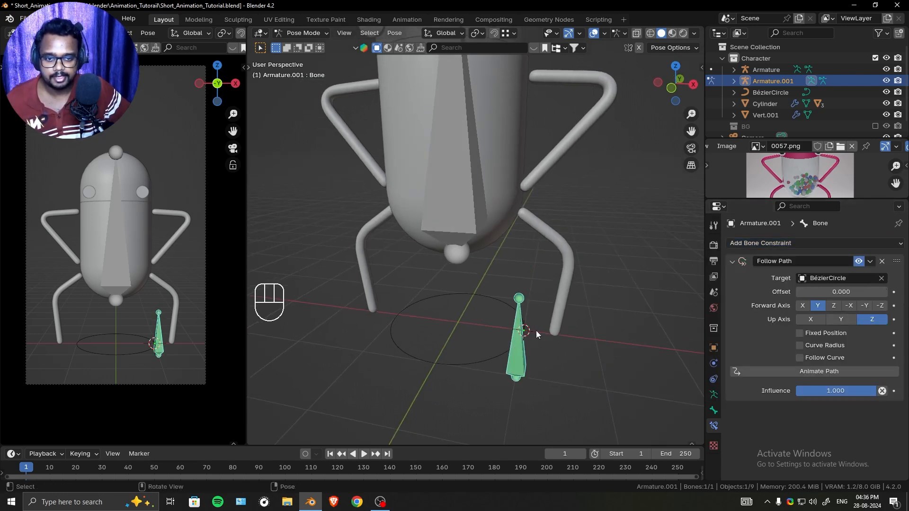
Vary the Follow Path offset of the circle-edge bone to check its travel relative to the circle, then cancel the change
mouse_move(536, 330)
middle_down()
mouse_move(575, 318)
mouse_move(521, 327)
middle_up()
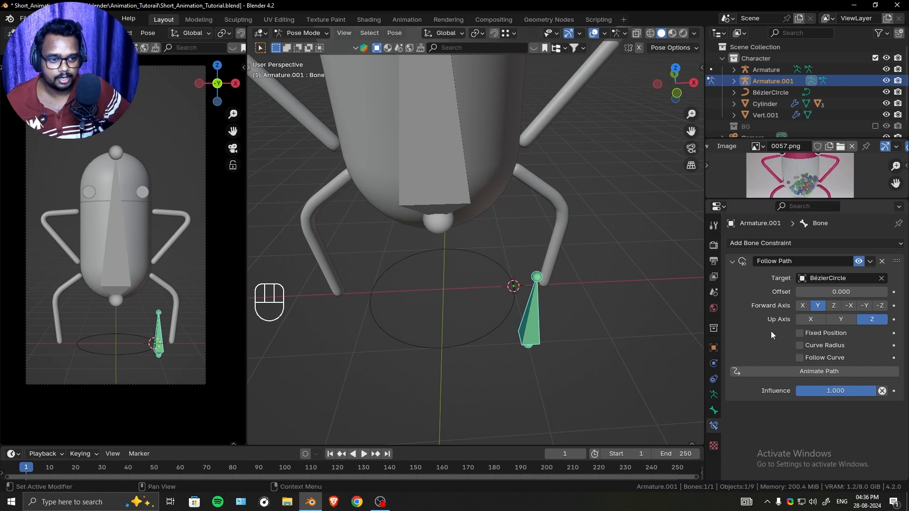
mouse_move(831, 293)
mouse_down()
mouse_move(898, 292)
mouse_move(825, 293)
mouse_up()
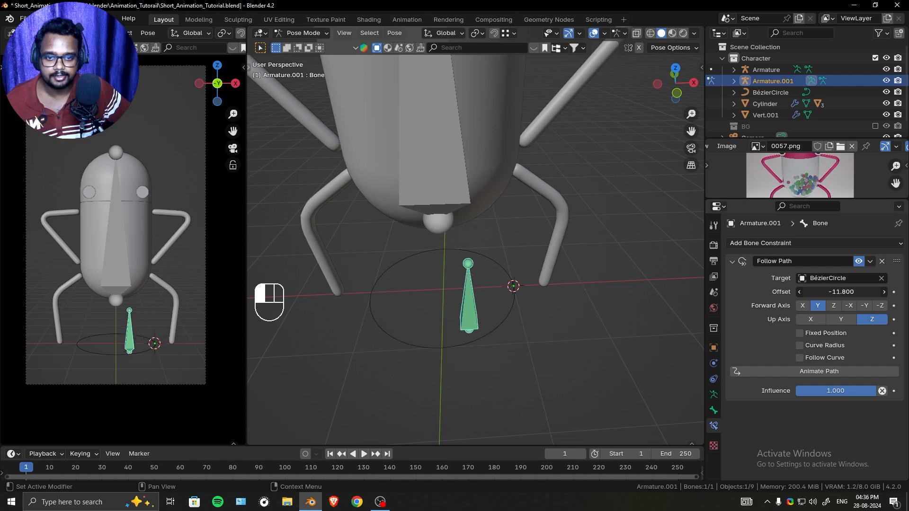
right_click(825, 292)
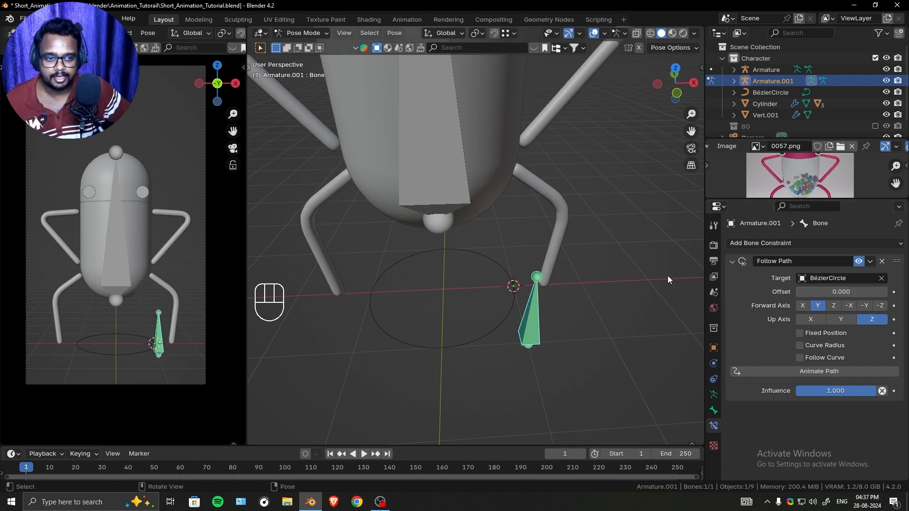
In Edit Mode, place the 3D cursor and the second armature's origin at the world origin while its bone stays at the circle's edge
key(Tab)
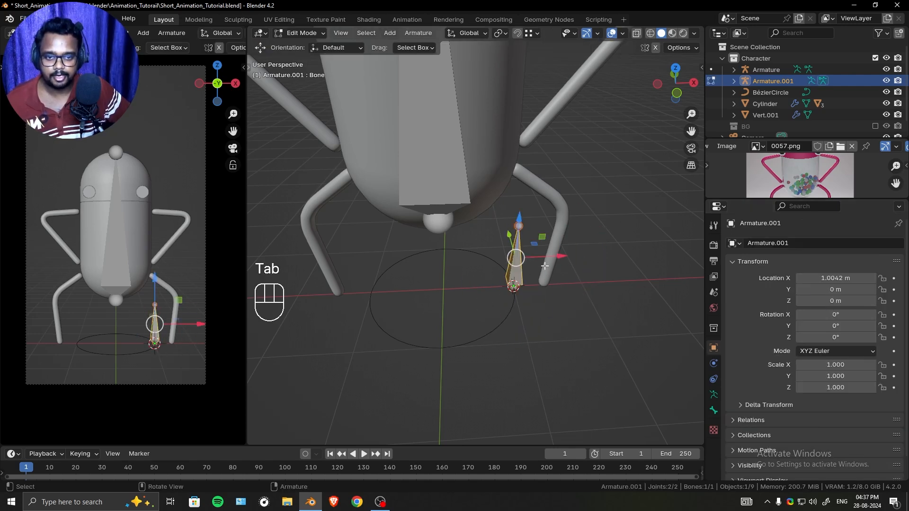
drag(563, 257, 486, 272)
key(shift+s)
key(ctrl+z)
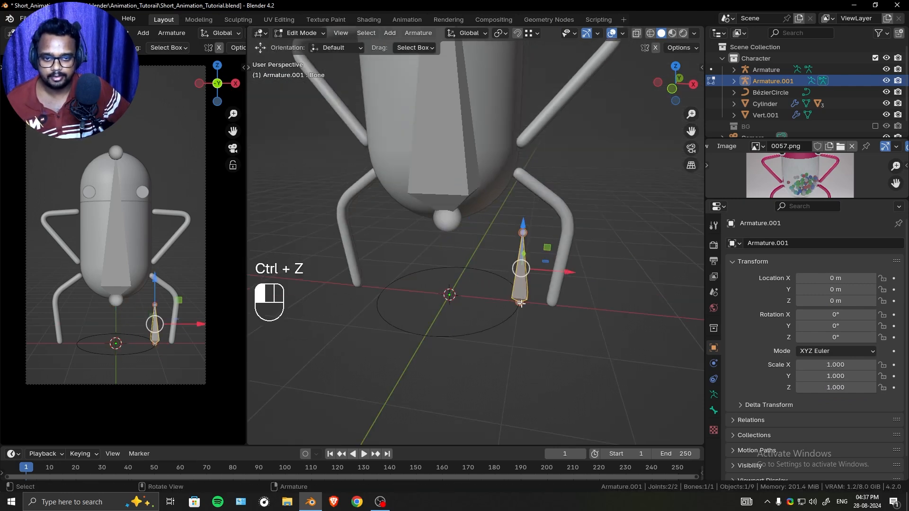
Set snapping to Increment with Align Rotation to Target, and move the control bone -1 m along X to the circle's centre
click(533, 33)
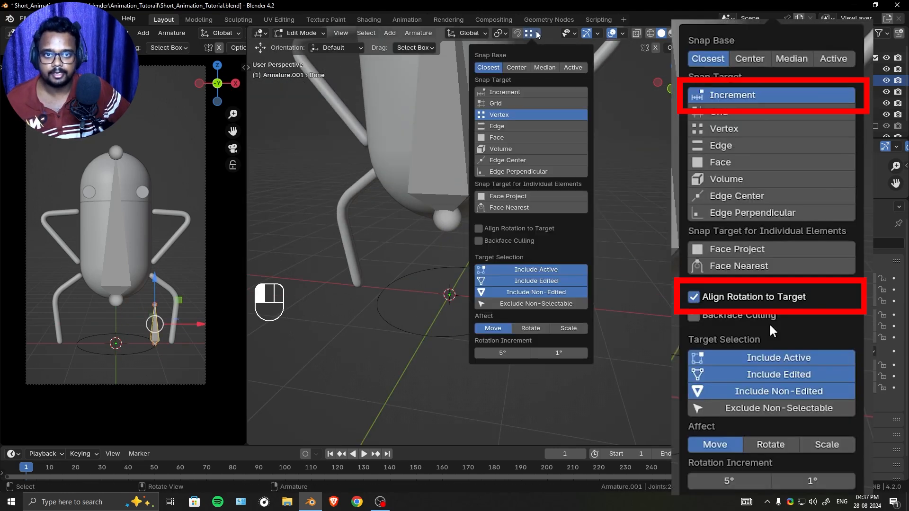
click(523, 226)
drag(564, 269, 496, 277)
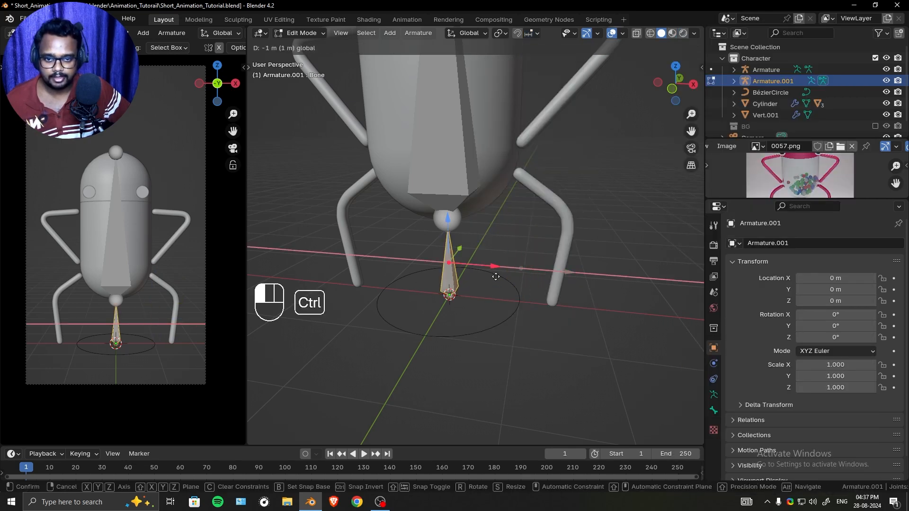
key(Tab)
Vary the control bone's Follow Path offset to check that it travels on the circle
middle_drag(499, 235, 528, 264)
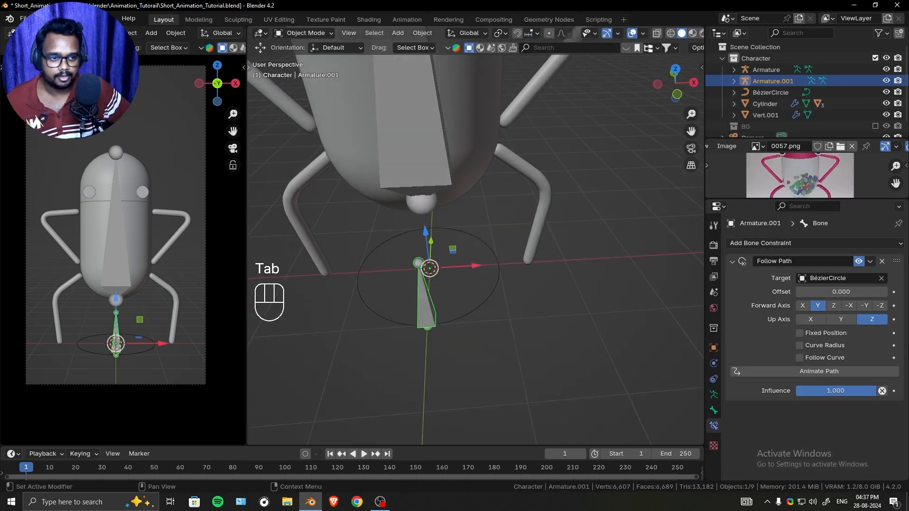
mouse_move(842, 292)
mouse_down()
mouse_move(890, 291)
mouse_move(824, 291)
mouse_move(841, 292)
mouse_up()
middle_drag(457, 331, 491, 137)
Add a Track To constraint to the capsule's body bone in Pose Mode
click(443, 194)
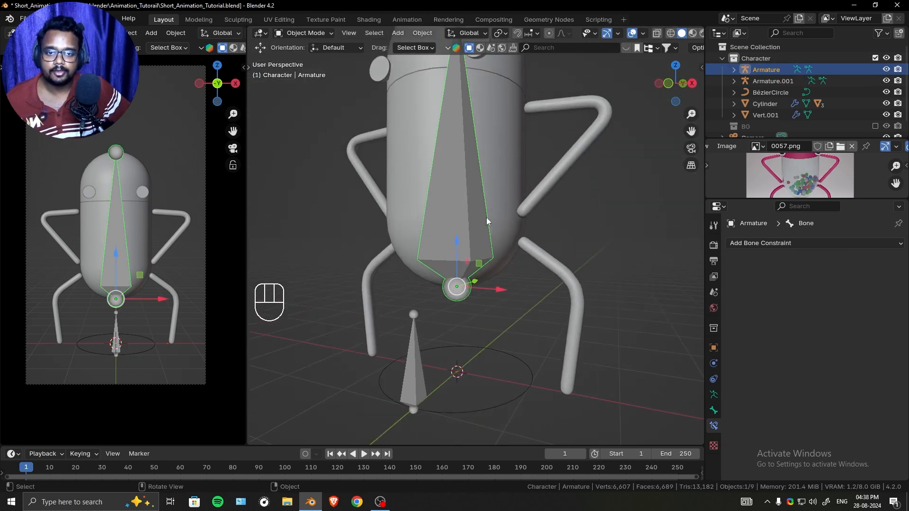
middle_drag(487, 220, 397, 355)
click(445, 324)
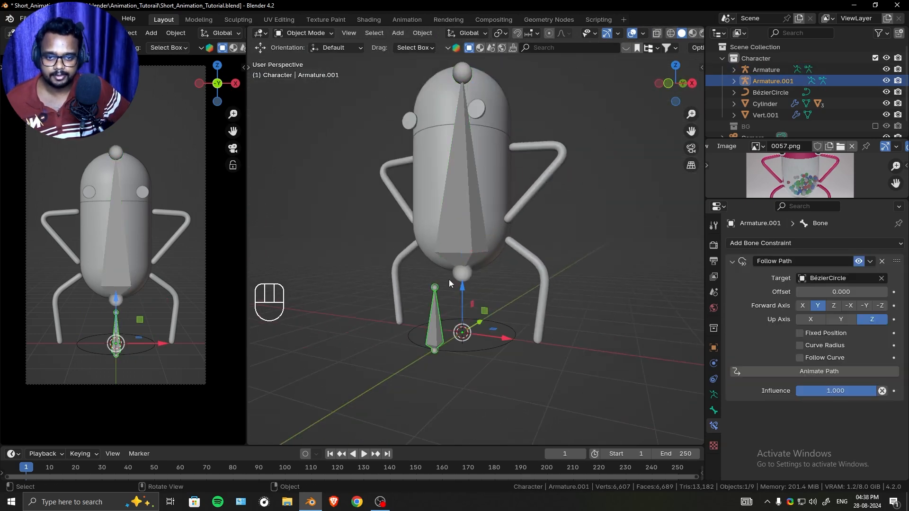
click(473, 219)
key(ctrl+Tab)
click(476, 210)
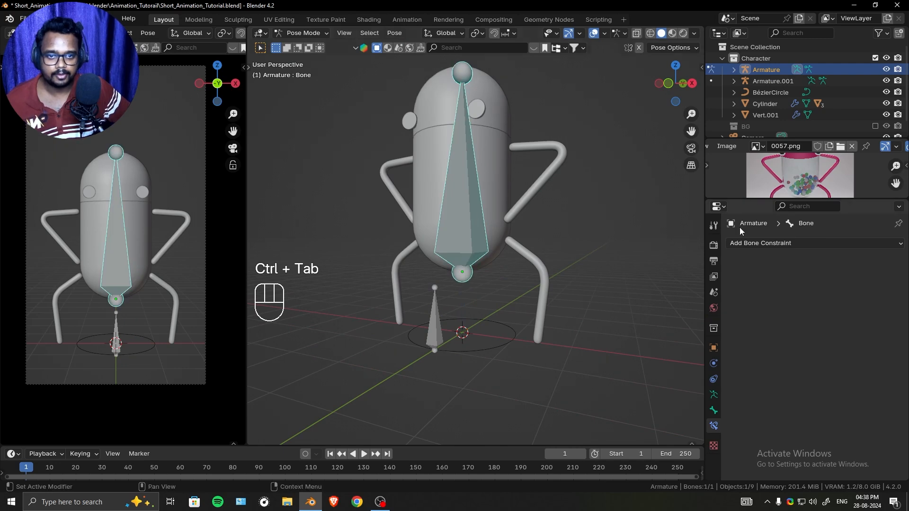
click(783, 244)
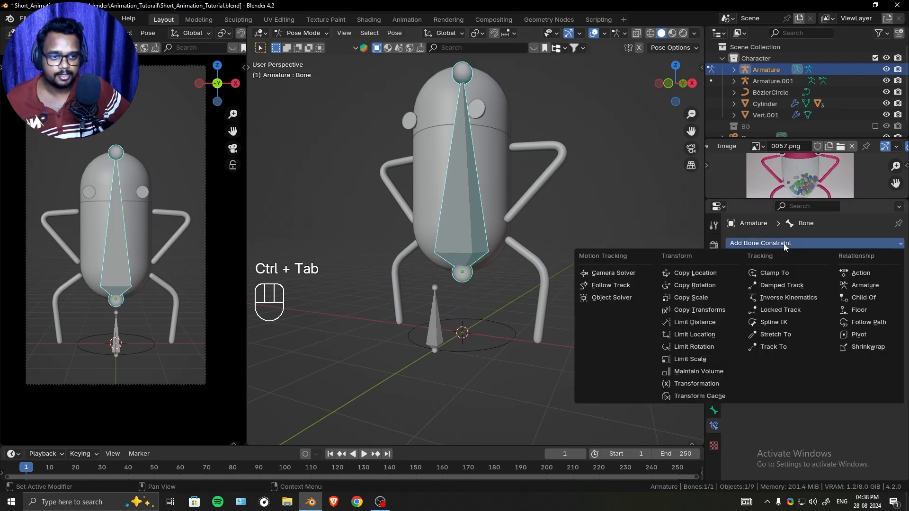
click(794, 345)
Set the Track To constraint's target to Armature.001 with Bone as the target bone, and try its Head/Tail value
middle_drag(639, 308, 690, 283)
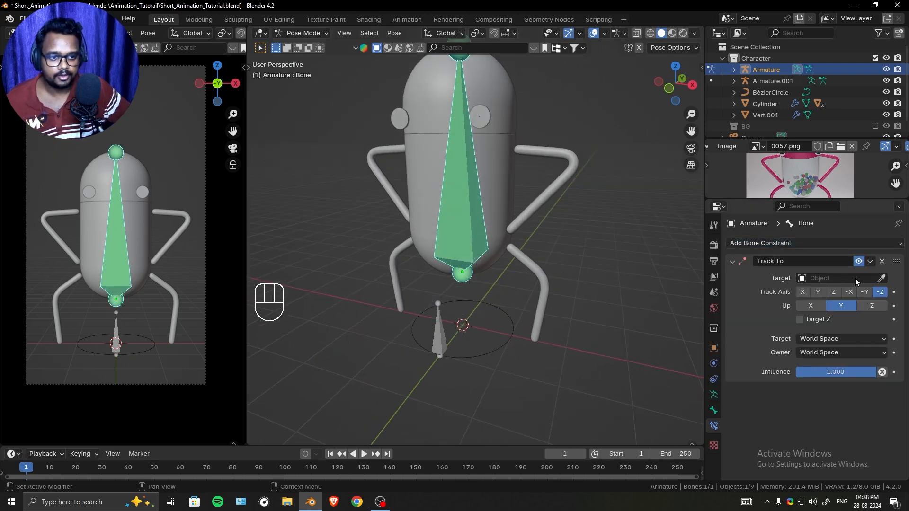
click(881, 278)
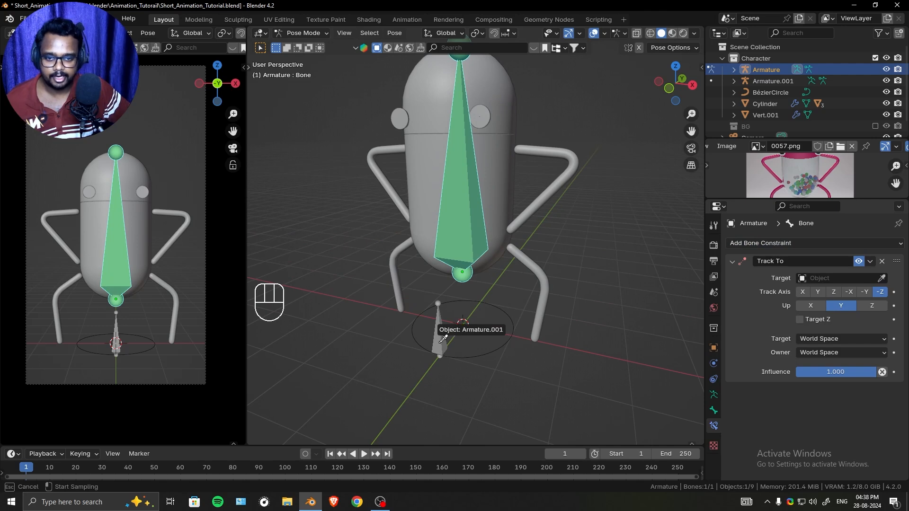
click(438, 332)
click(843, 291)
click(825, 306)
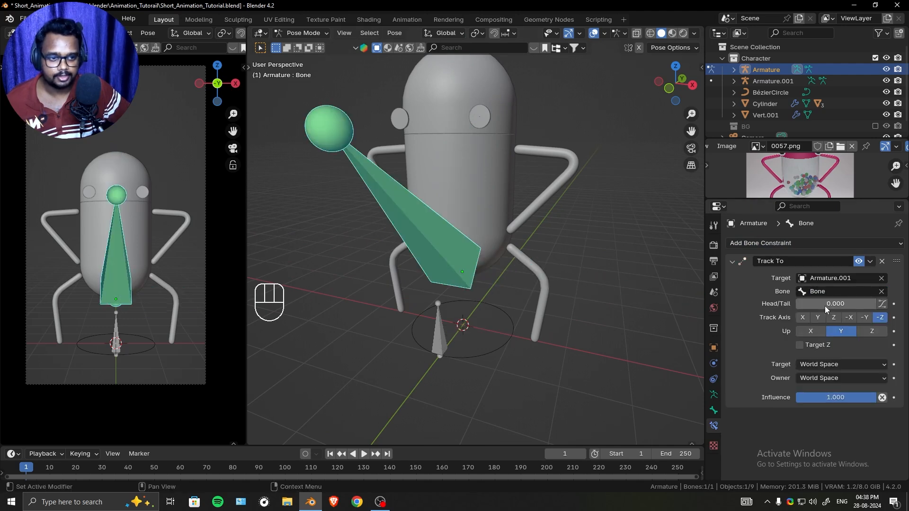
drag(830, 306, 850, 305)
middle_drag(503, 287, 462, 274)
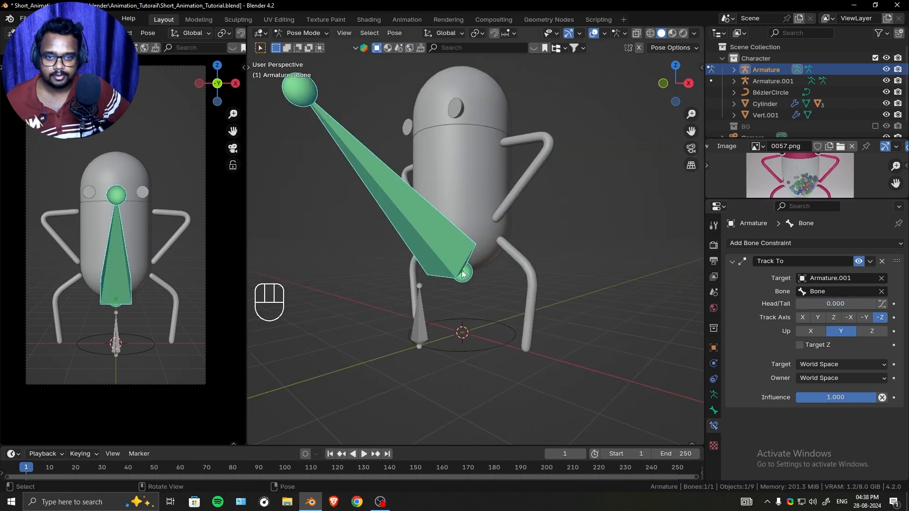
shift+middle_drag(318, 91, 353, 148)
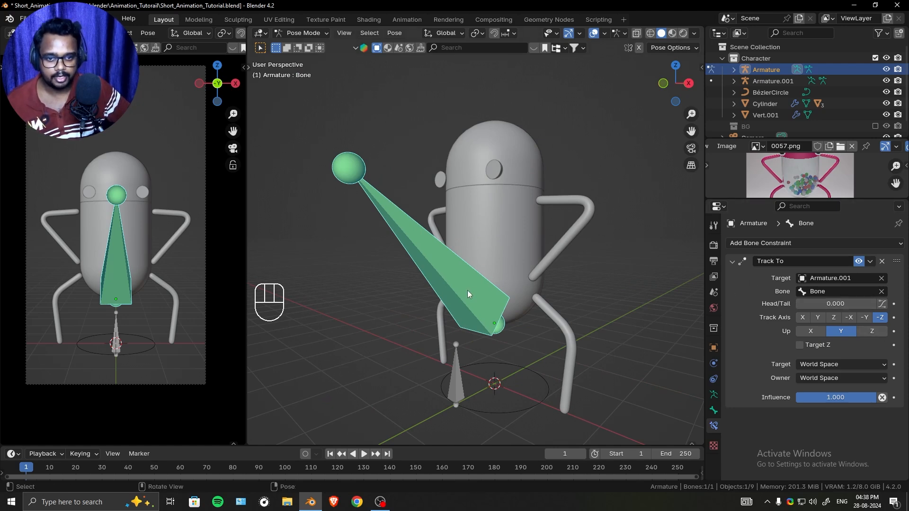
Switch the direction of the capsule's body bone in Edit Mode and return to Pose Mode
key(Tab)
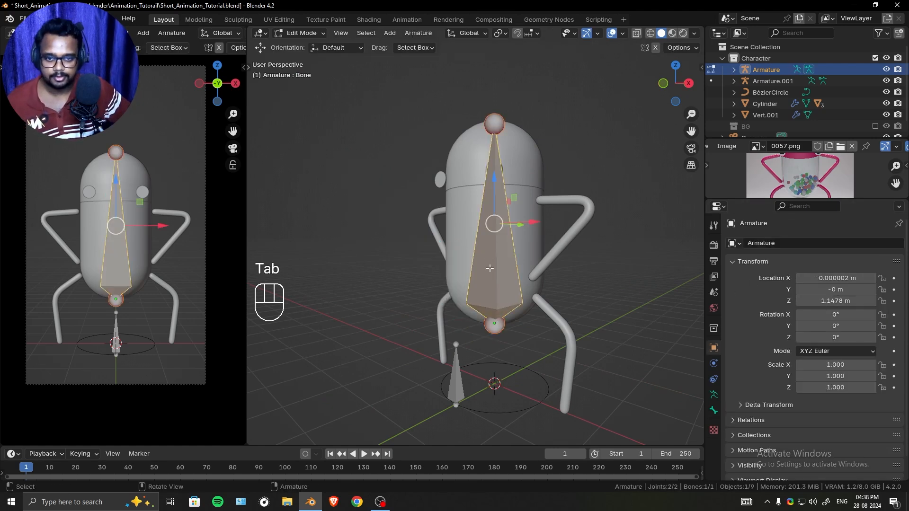
right_click(504, 207)
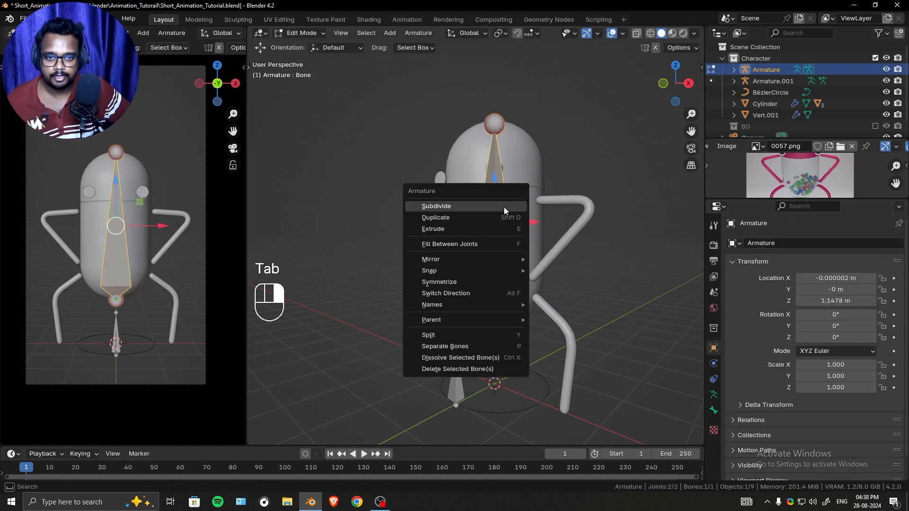
click(482, 293)
key(Tab)
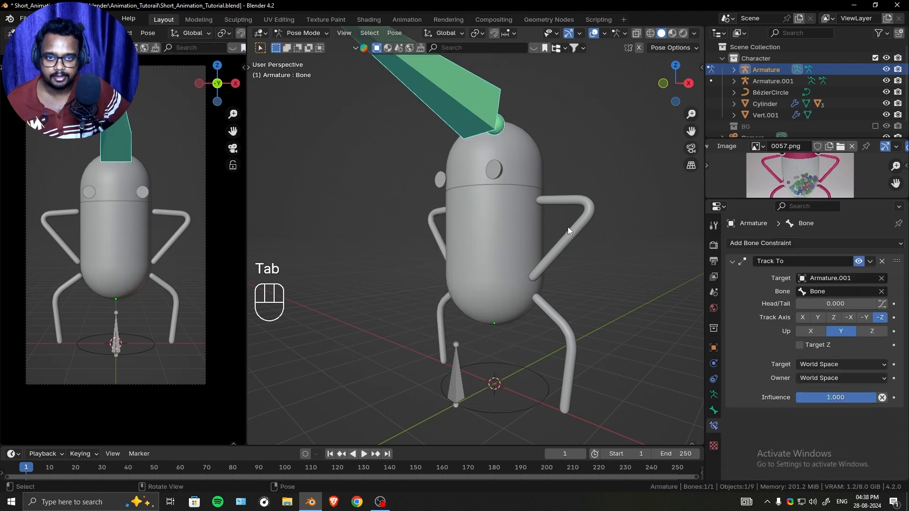
Set the body bone's Track To constraint to Track Axis Y and Up axis Z
middle_drag(568, 227, 405, 116)
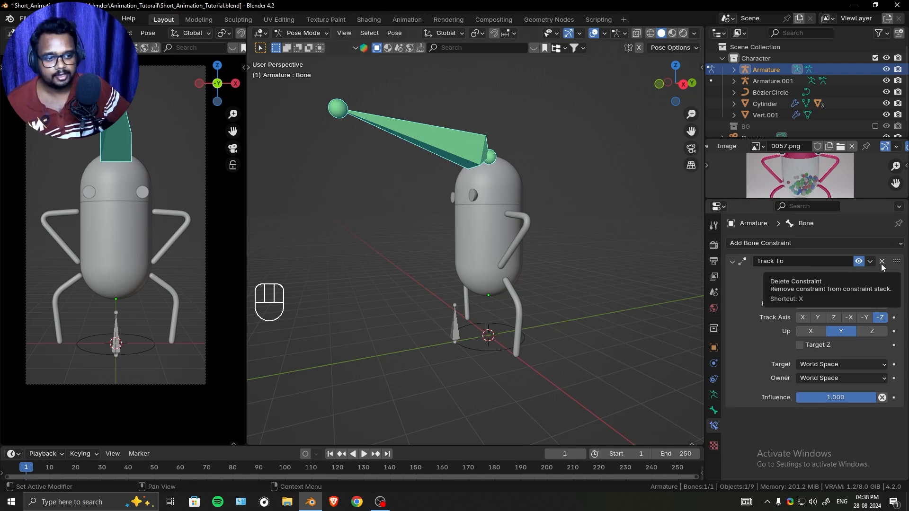
click(822, 318)
click(873, 332)
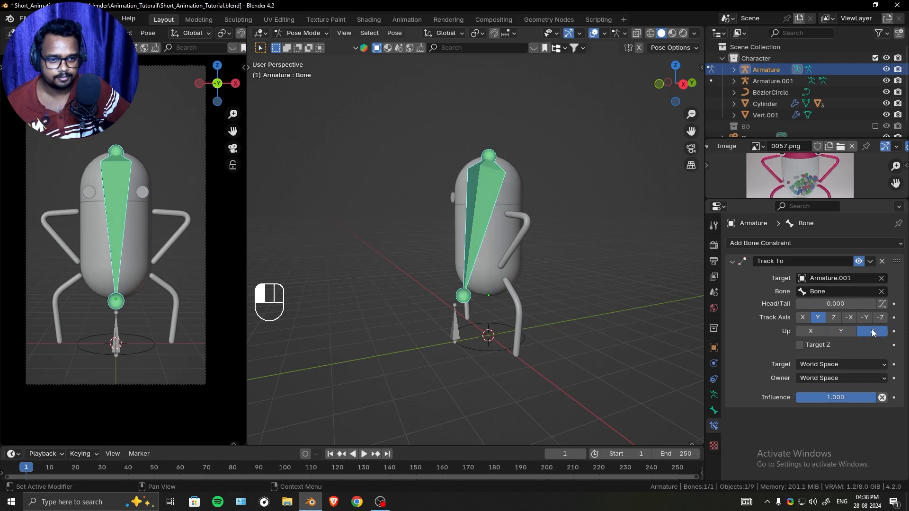
Select the control bone in Pose Mode and vary its Follow Path offset to examine how the body bone tracks it
middle_drag(531, 279, 529, 303)
click(459, 338)
key(ctrl+Tab)
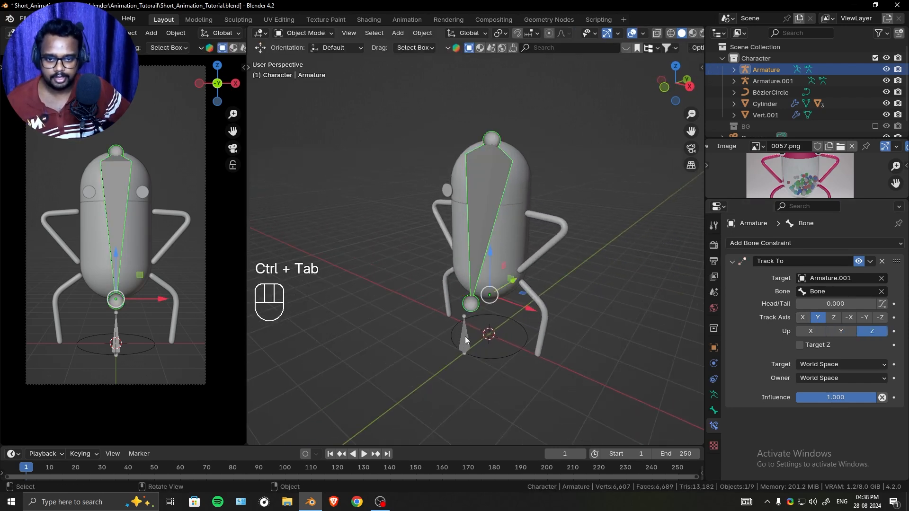
click(460, 339)
key(ctrl+Tab)
middle_drag(488, 334, 520, 338)
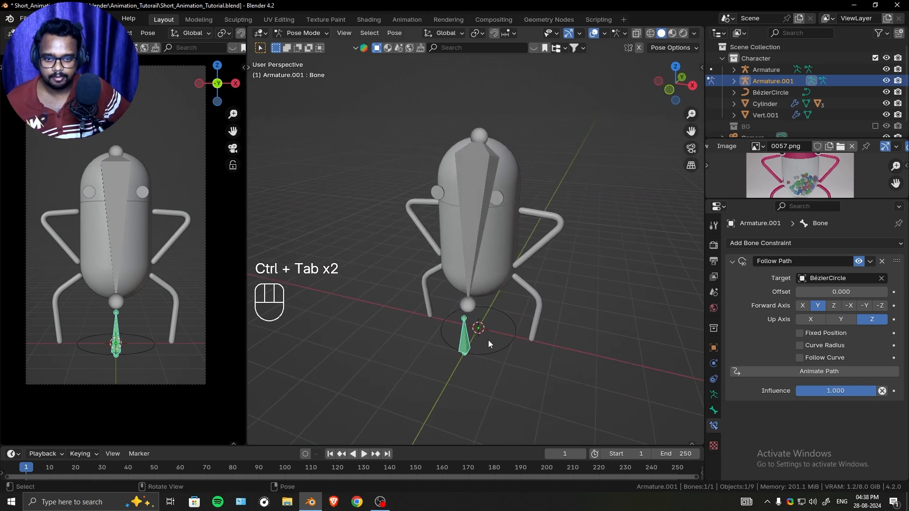
mouse_move(812, 292)
mouse_down()
mouse_move(883, 292)
mouse_move(796, 293)
mouse_move(833, 292)
mouse_move(813, 291)
mouse_up()
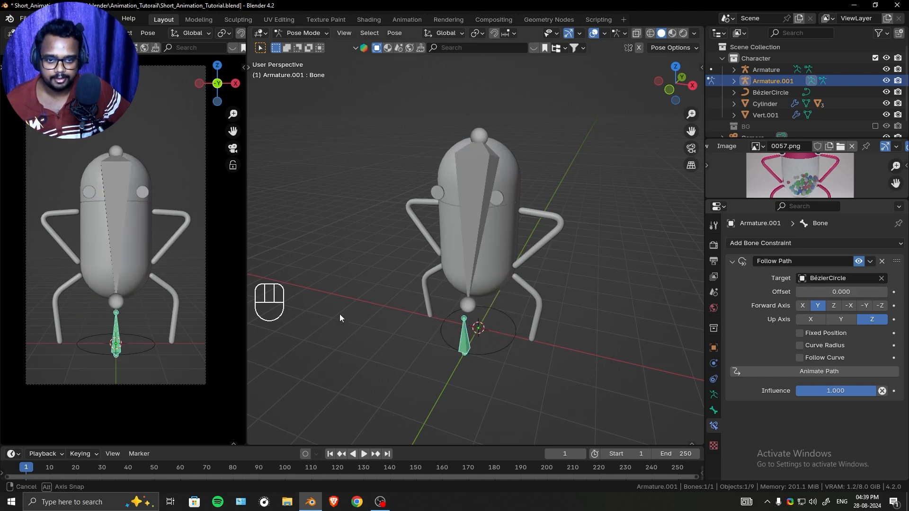
middle_drag(530, 333, 525, 307)
mouse_move(841, 292)
mouse_down()
mouse_move(865, 292)
mouse_move(841, 292)
mouse_up()
middle_drag(592, 259, 561, 255)
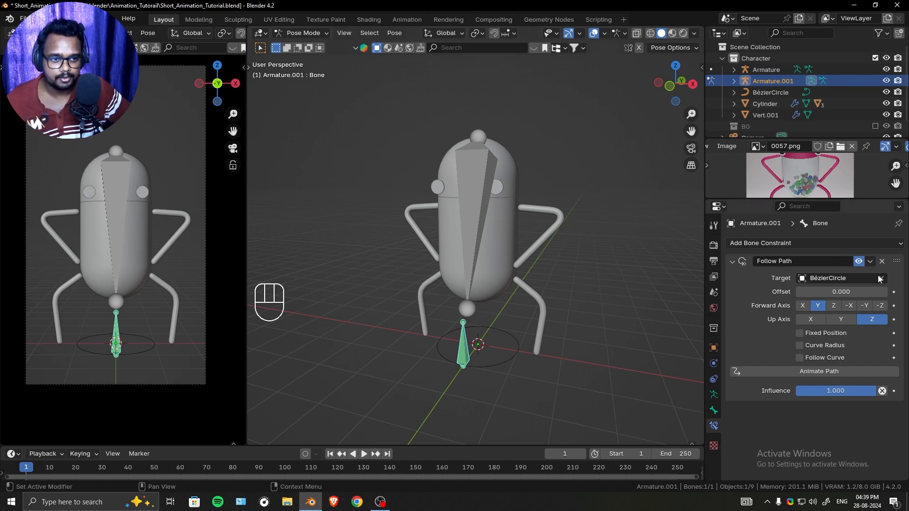
Replace the body bone's Track To constraint with a Damped Track constraint in Pose Mode
key(ctrl+Tab)
click(472, 234)
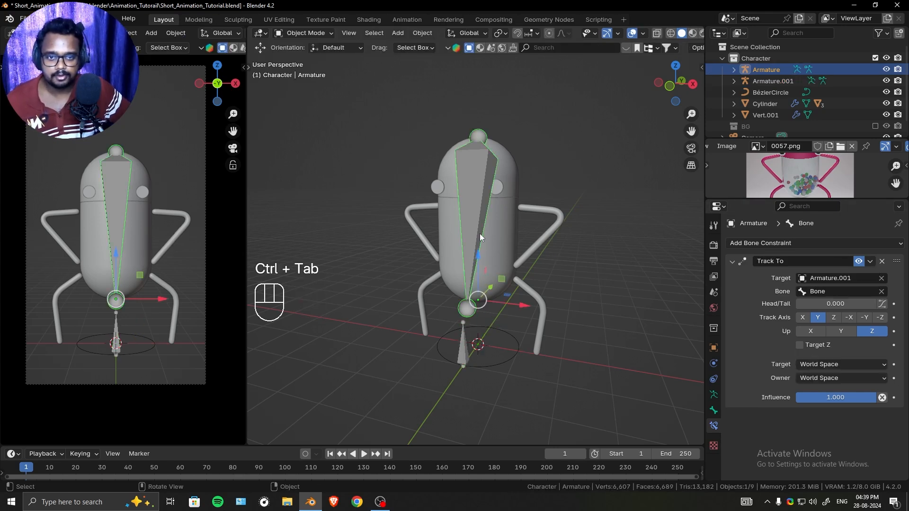
click(882, 262)
click(805, 242)
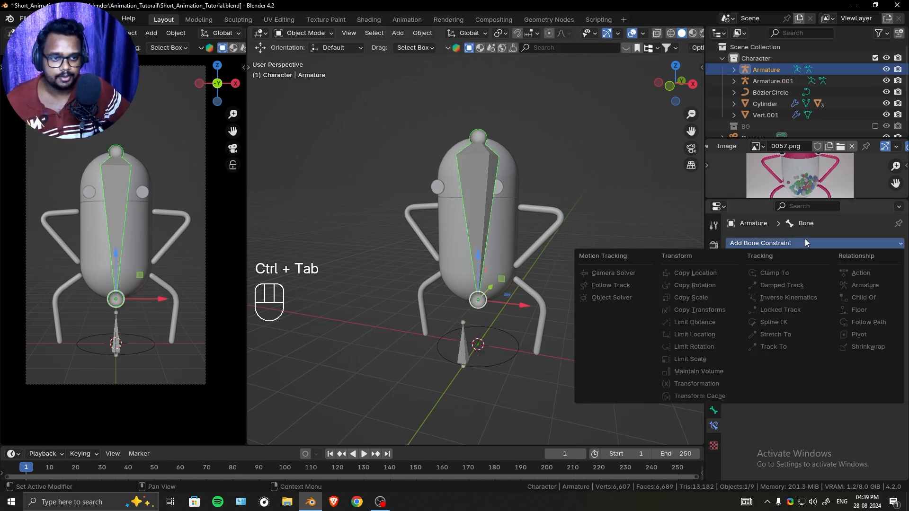
key(ctrl+Tab)
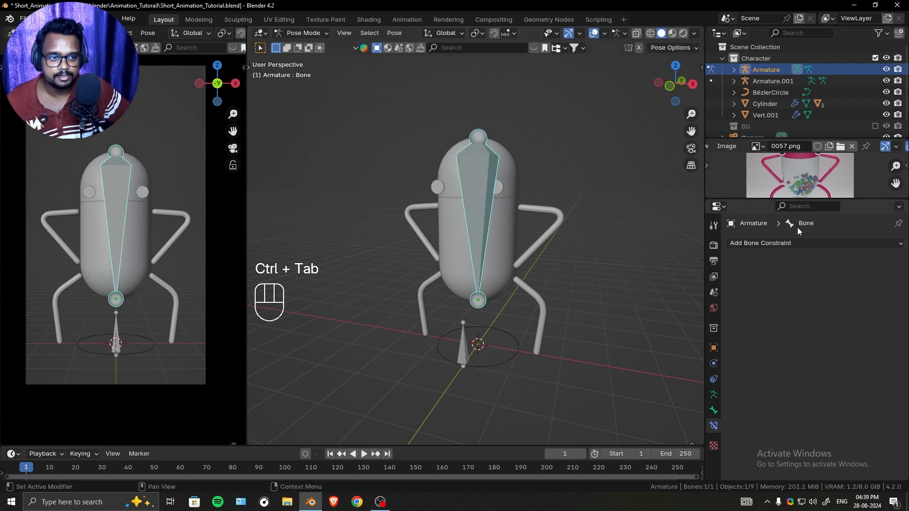
click(816, 242)
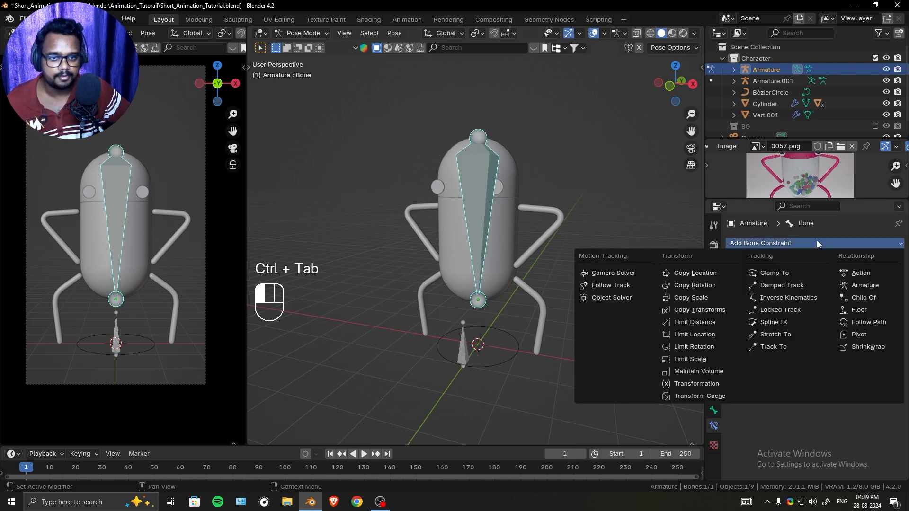
click(800, 287)
Set the Damped Track constraint's target to Armature.001 with Bone as the target bone
click(884, 279)
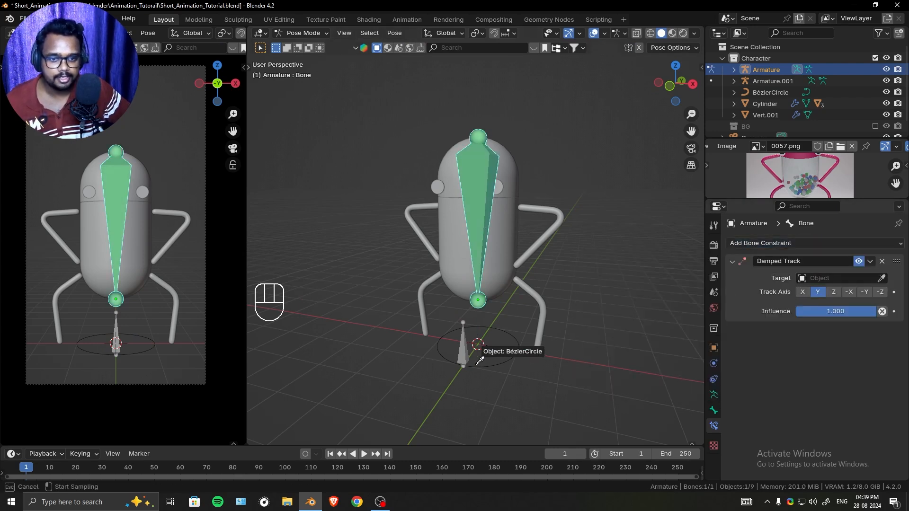
click(464, 348)
click(839, 292)
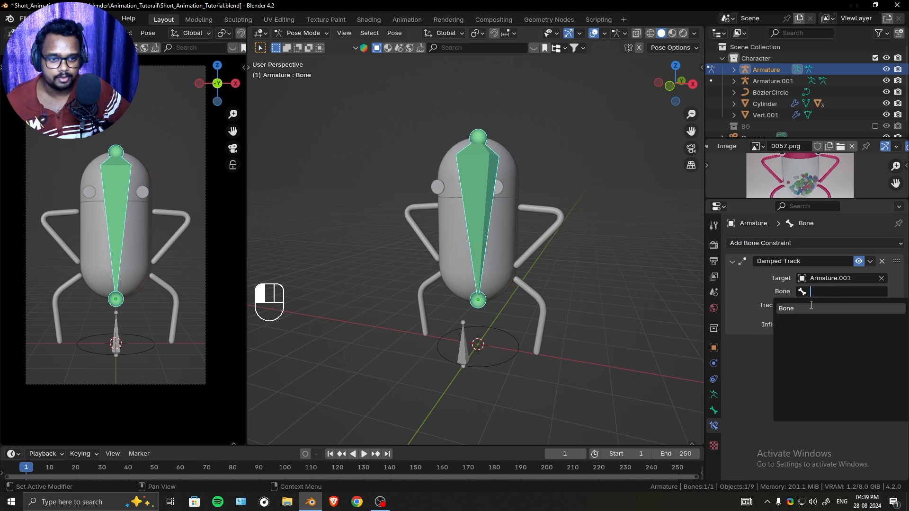
click(796, 309)
Select the control armature in Object Mode and vary its Follow Path offset to examine the body bone's damped tracking
middle_drag(503, 296, 456, 254)
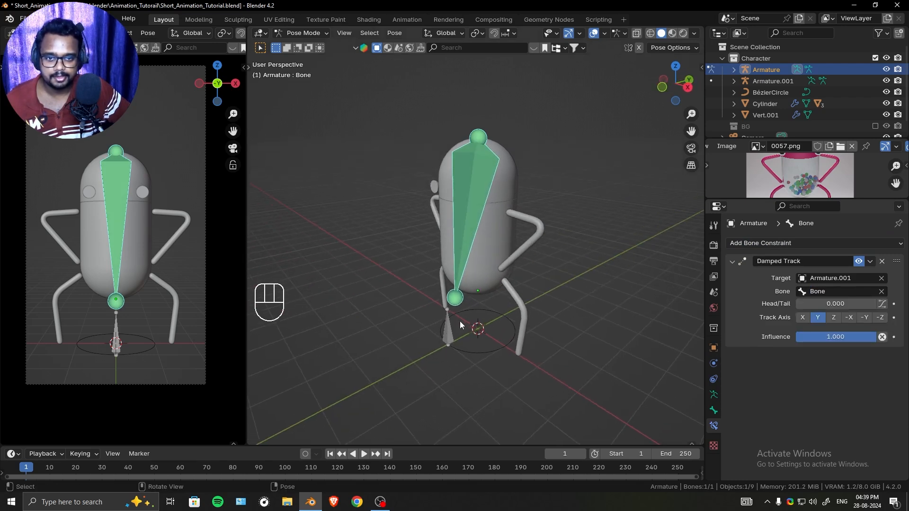
click(444, 328)
key(ctrl+Tab)
click(447, 331)
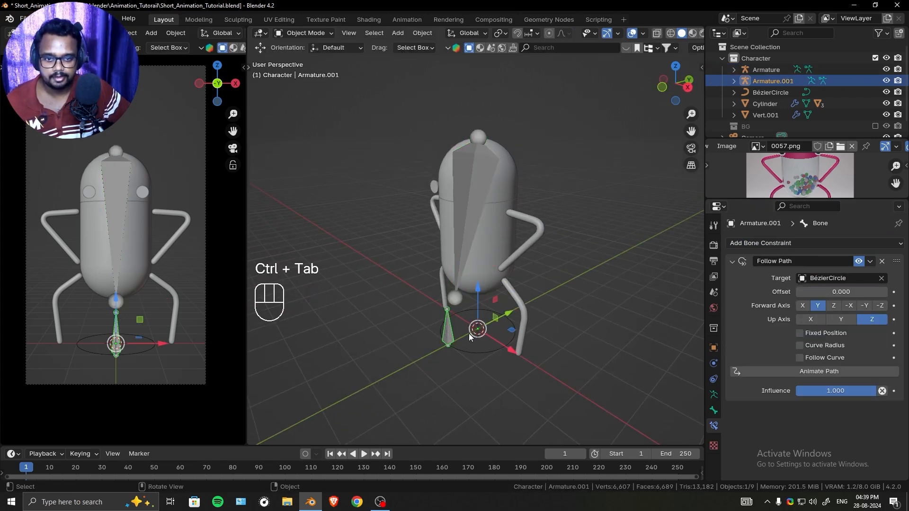
middle_drag(469, 333, 483, 335)
drag(822, 292, 903, 292)
right_click(841, 292)
middle_drag(441, 252, 505, 280)
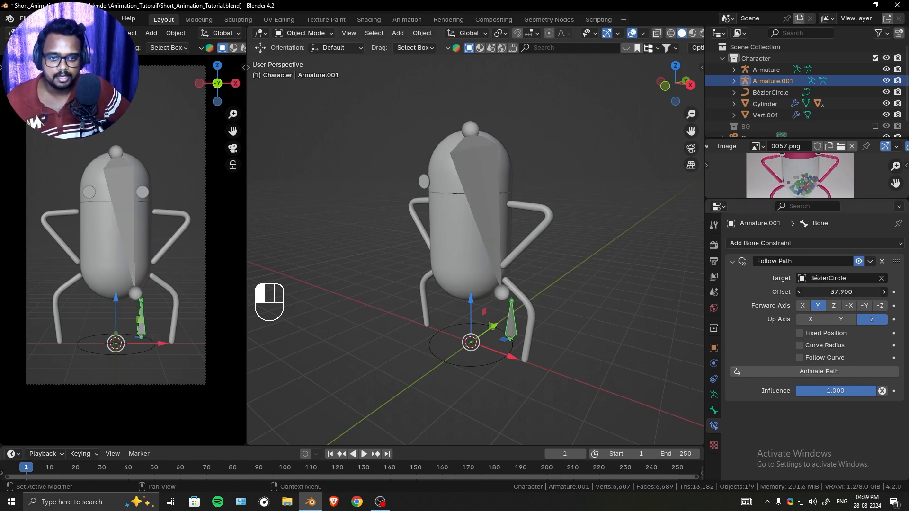
Sweep the control bone's Follow Path offset once more to check the body bone's tilt, and cancel the change
drag(841, 292, 904, 292)
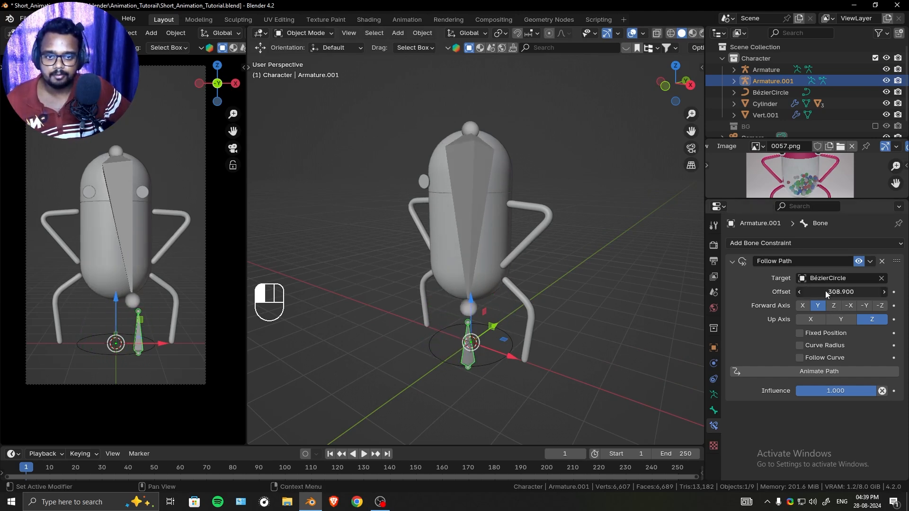
right_click(827, 292)
middle_drag(461, 283, 562, 292)
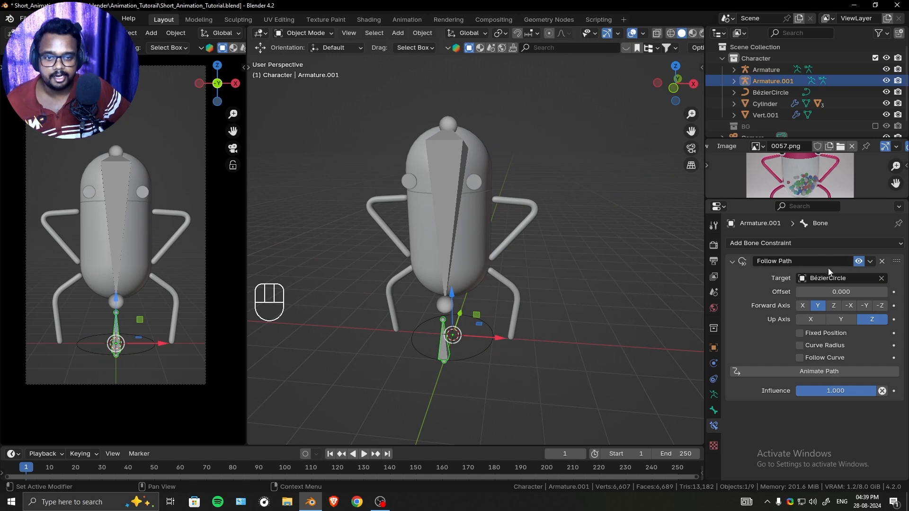
Select the body armature and disable its bone's Damped Track constraint
click(455, 218)
click(859, 262)
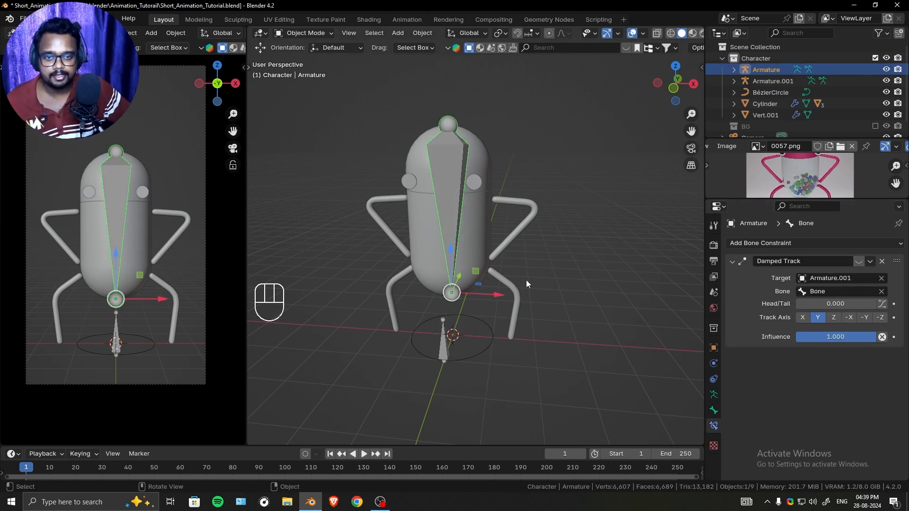
middle_drag(527, 280, 527, 296)
scroll(492, 265, up, 2)
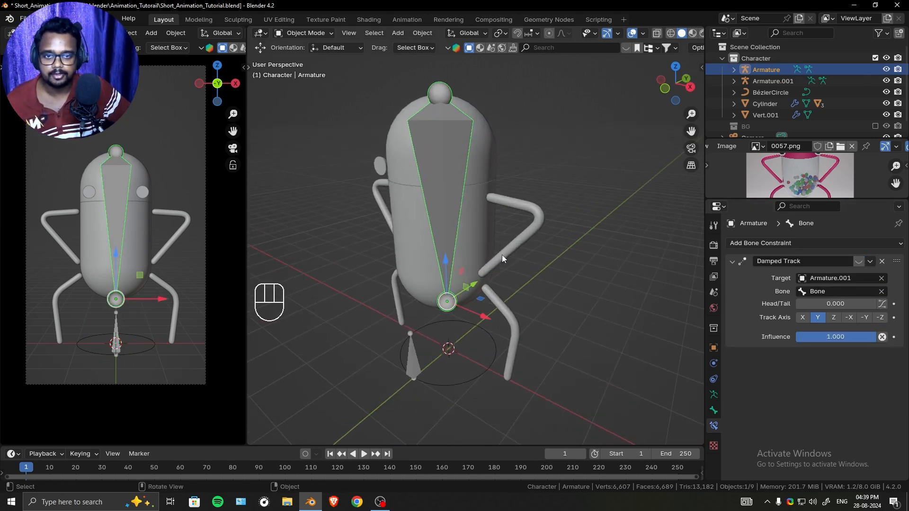
middle_drag(502, 228, 474, 213)
scroll(470, 219, down, 1)
Select the body bone in Pose Mode, return to Object Mode, and parent the Cylinder body to the armature using Bone parenting
click(469, 221)
click(461, 218)
key(ctrl+Tab)
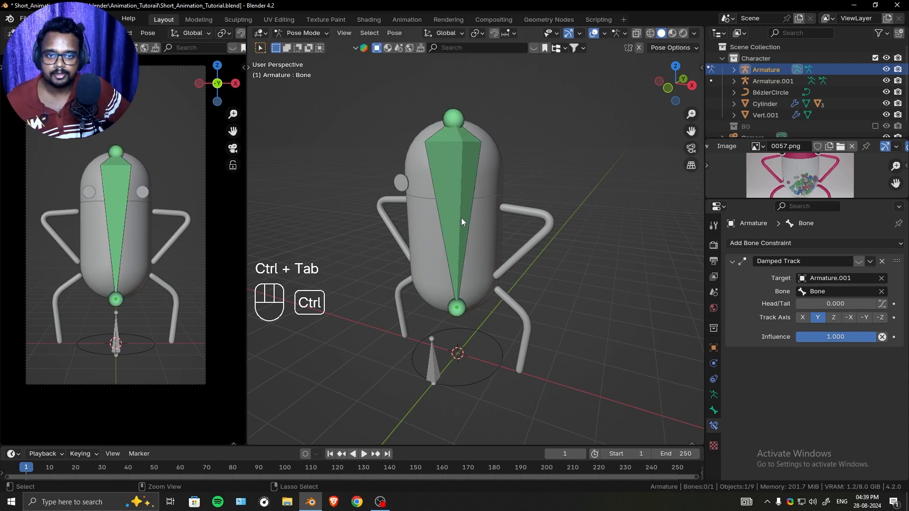
click(456, 207)
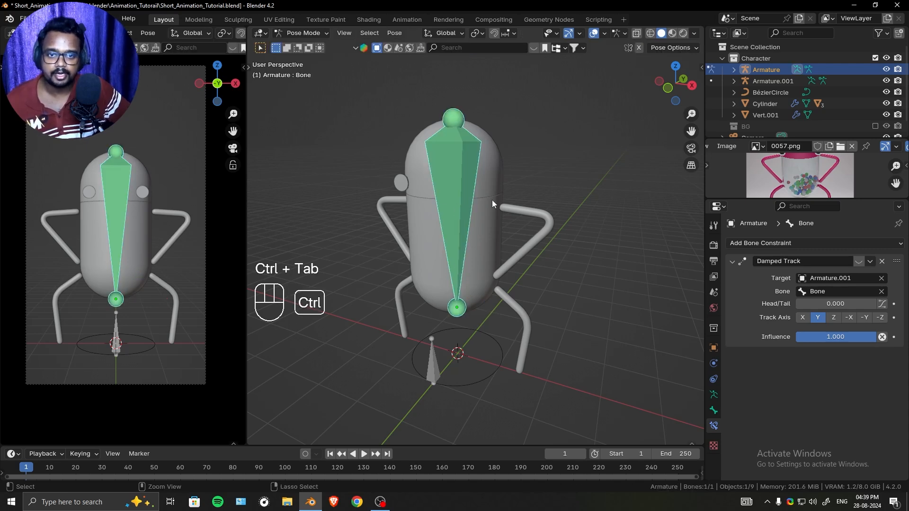
key(ctrl+Tab)
click(486, 228)
middle_drag(527, 239, 448, 175)
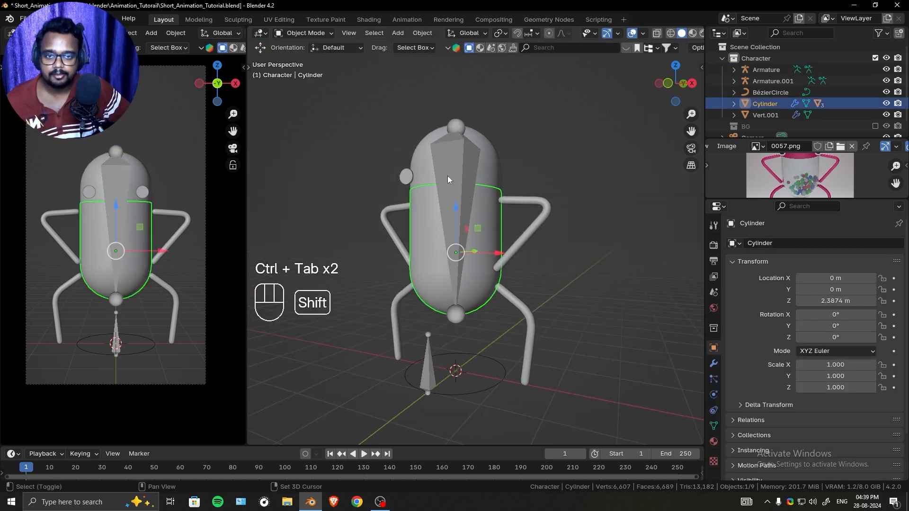
shift+click(451, 178)
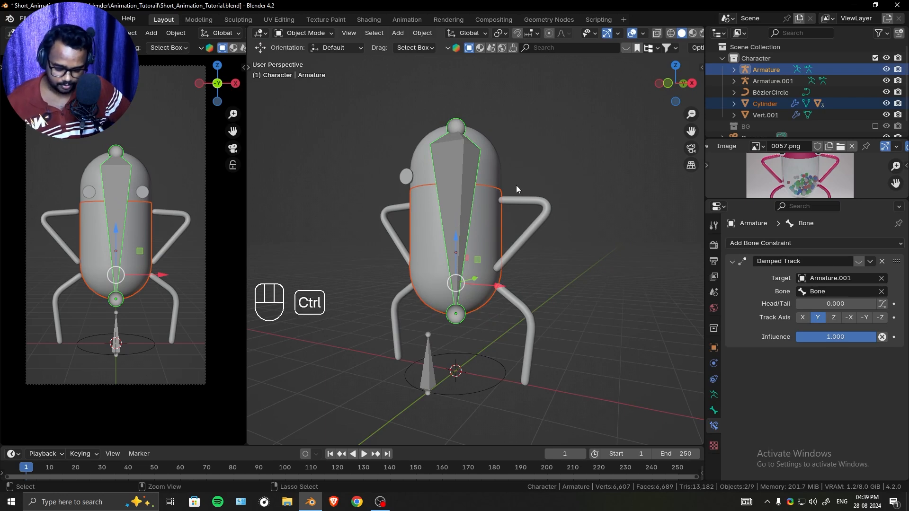
key(ctrl+p)
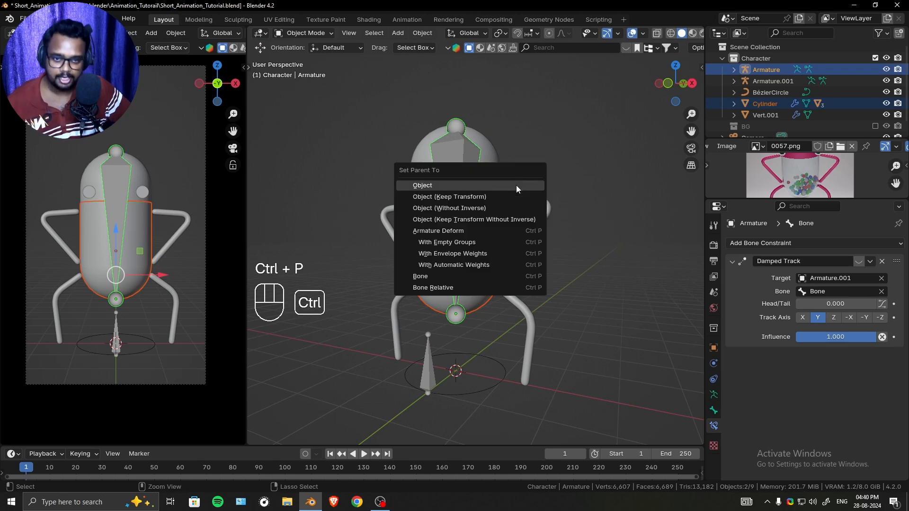
click(442, 278)
middle_drag(422, 215, 406, 236)
click(405, 236)
Test-move the body armature to check that the parented capsule follows it, and cancel the move
click(462, 232)
middle_drag(486, 232, 495, 225)
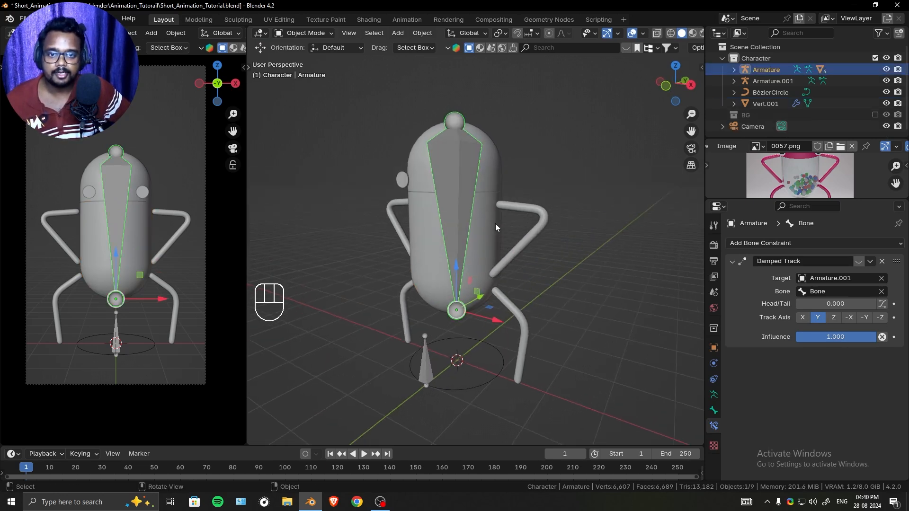
click(495, 224)
click(462, 198)
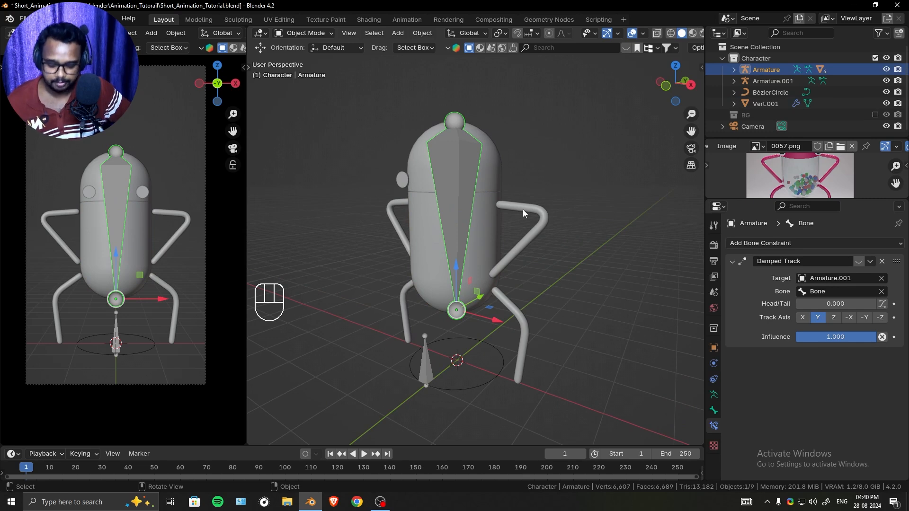
key(g)
right_click(547, 215)
middle_drag(547, 213, 572, 225)
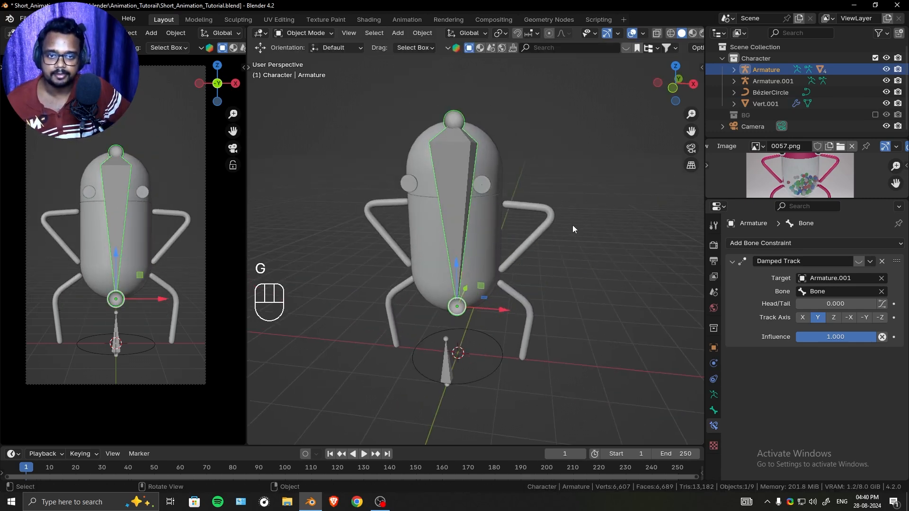
Set the body armature's viewport display to Stick and deselect it
click(714, 395)
scroll(785, 413, down, 8)
click(865, 287)
click(838, 313)
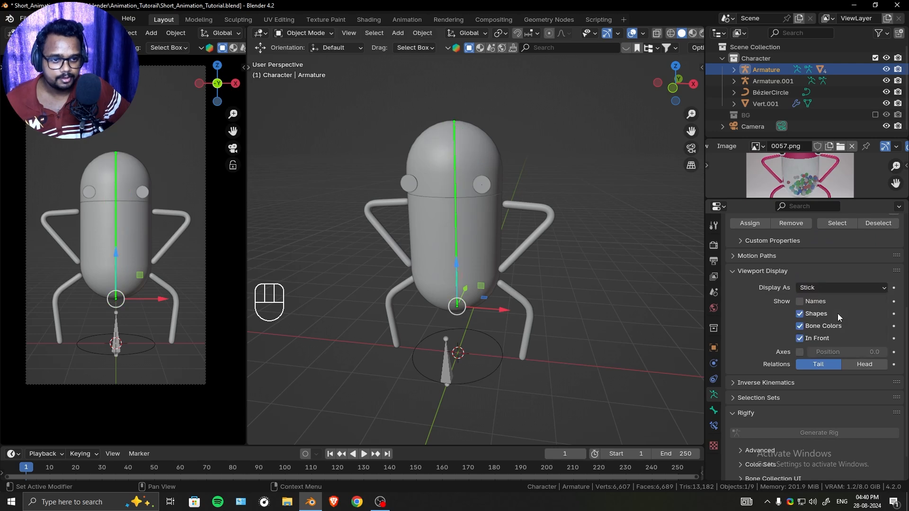
middle_drag(532, 260, 605, 291)
click(605, 292)
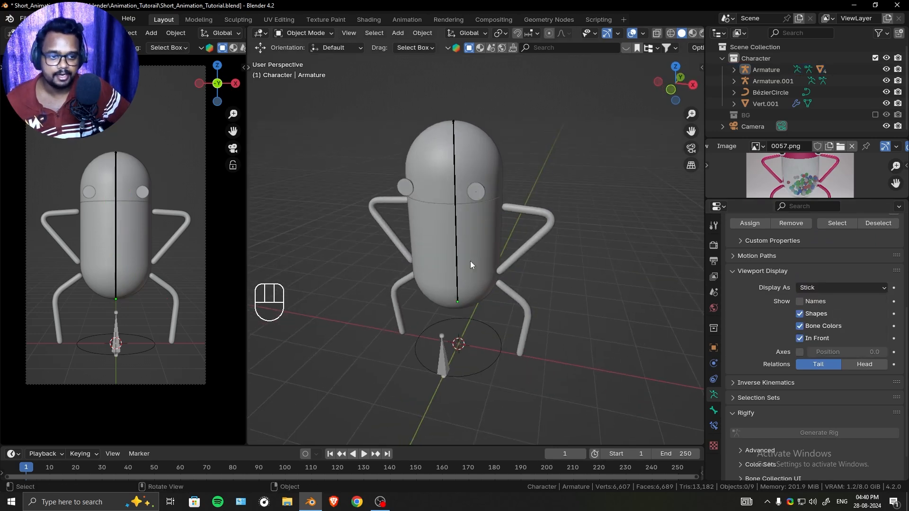
Select the control armature and vary its Follow Path offset to check the body's response with damped tracking disabled
middle_drag(447, 296, 495, 246)
click(435, 386)
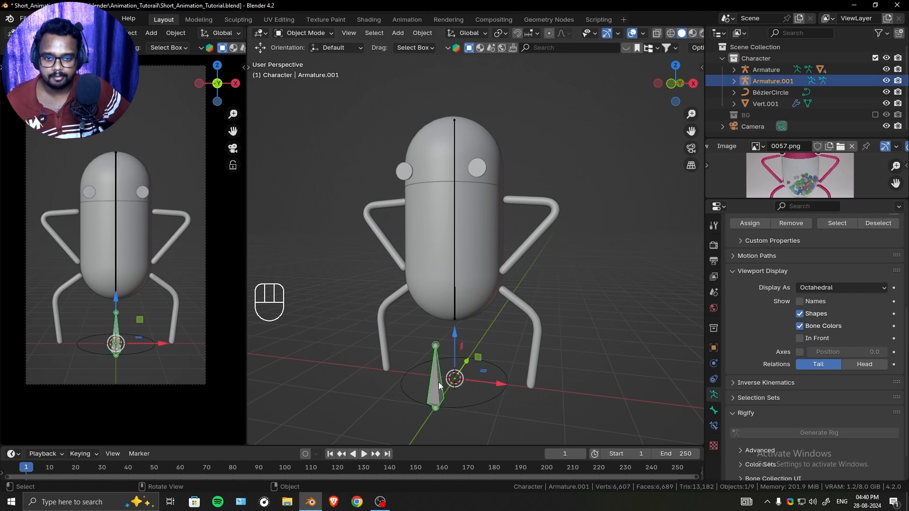
click(714, 426)
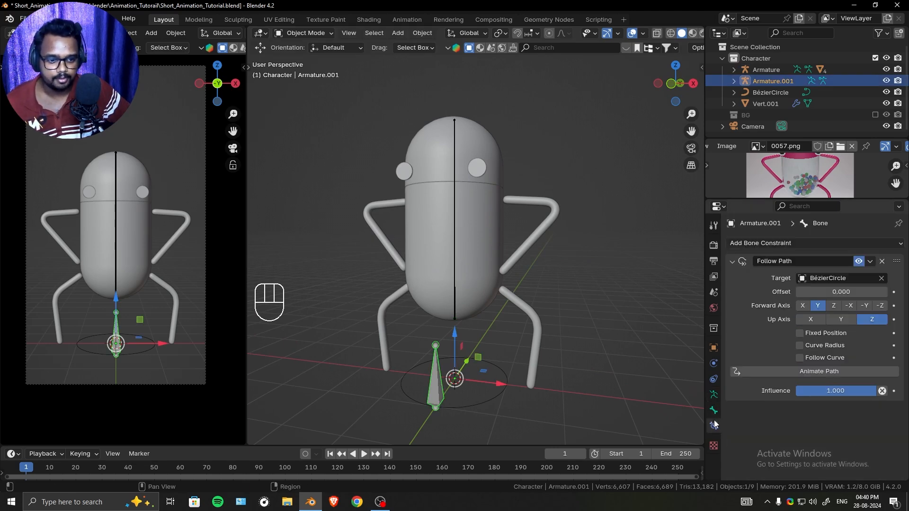
drag(836, 295, 885, 295)
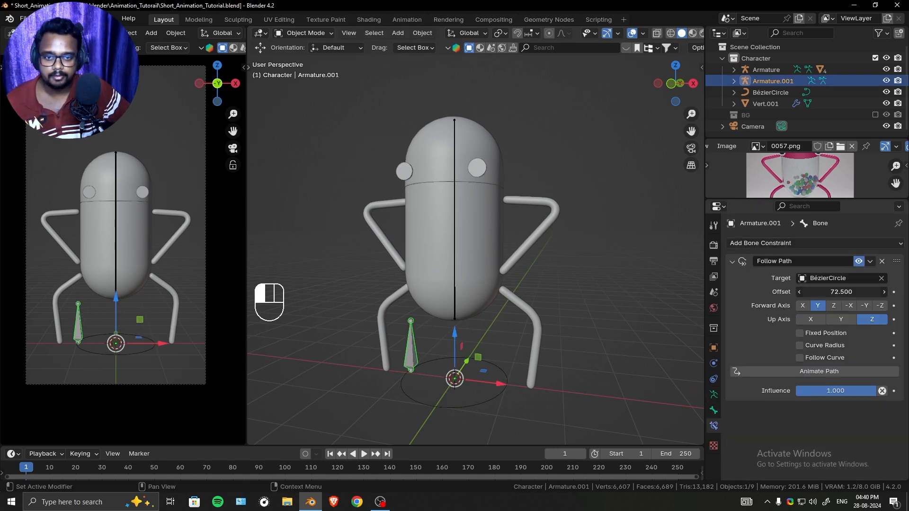
right_click(836, 295)
Re-enable the body bone's Damped Track constraint and vary the control bone's Follow Path offset to examine the capsule's wobble
click(456, 242)
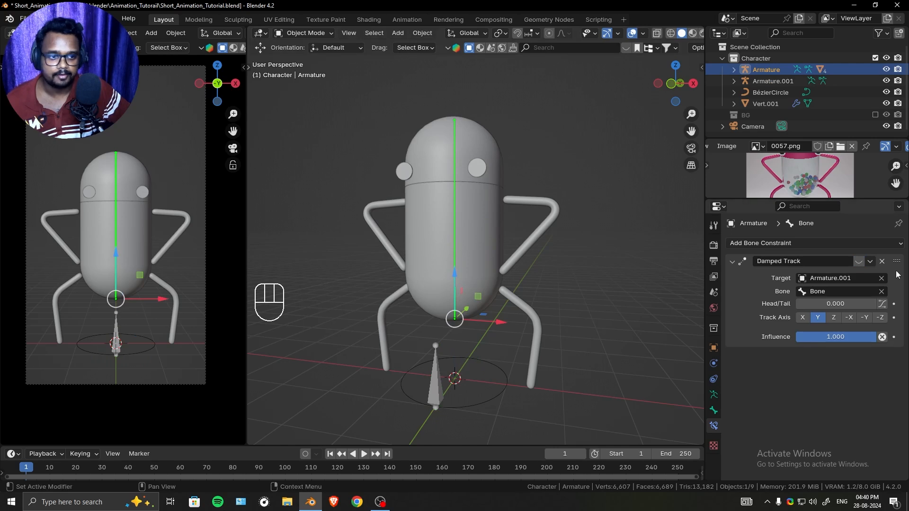
click(860, 261)
click(448, 382)
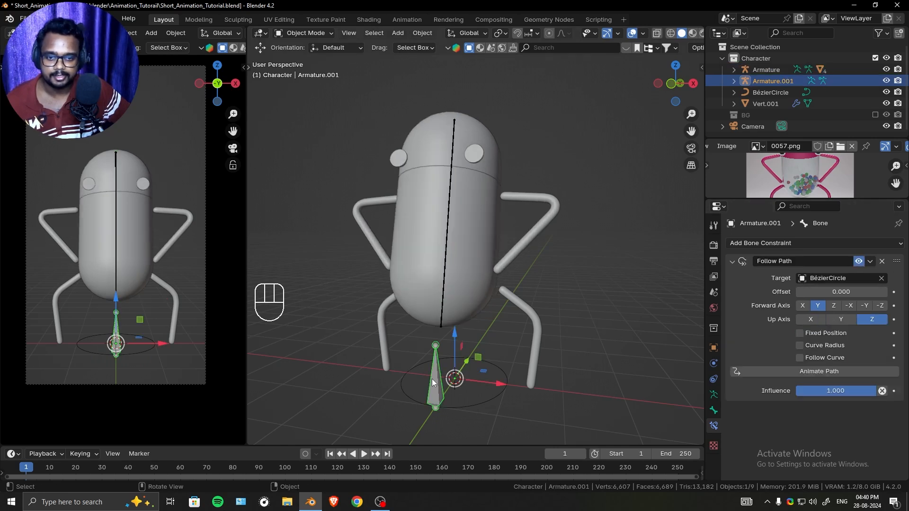
middle_drag(448, 382, 462, 355)
drag(841, 292, 901, 292)
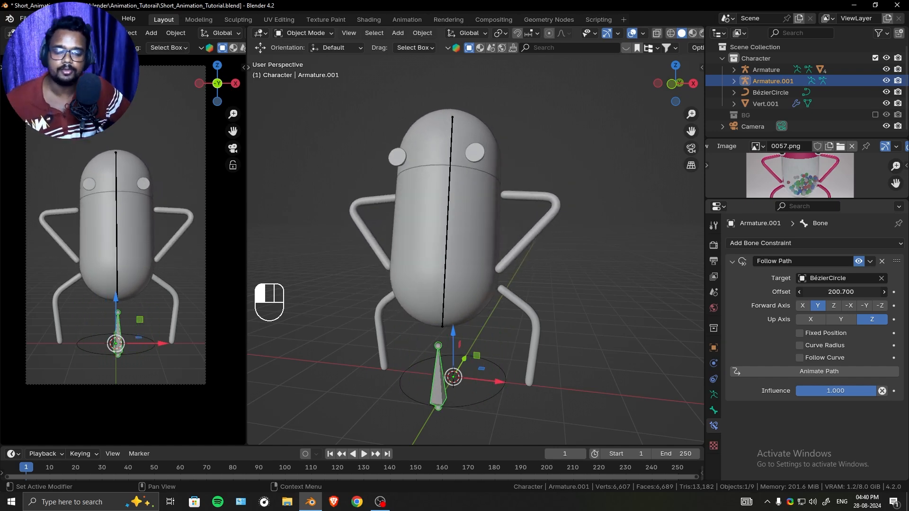
right_click(841, 292)
ctrl+middle_drag(605, 239, 551, 274)
Disable the control bone's Follow Path constraint and select the body armature
click(859, 262)
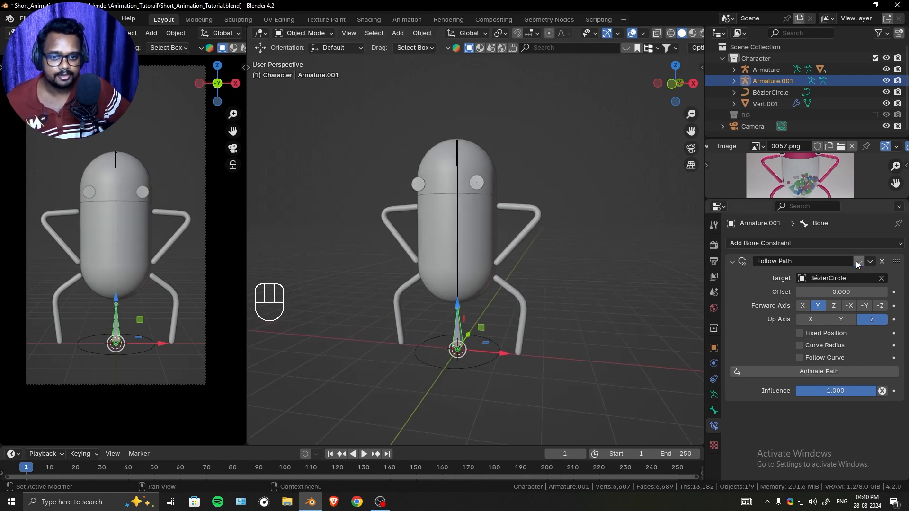
click(456, 281)
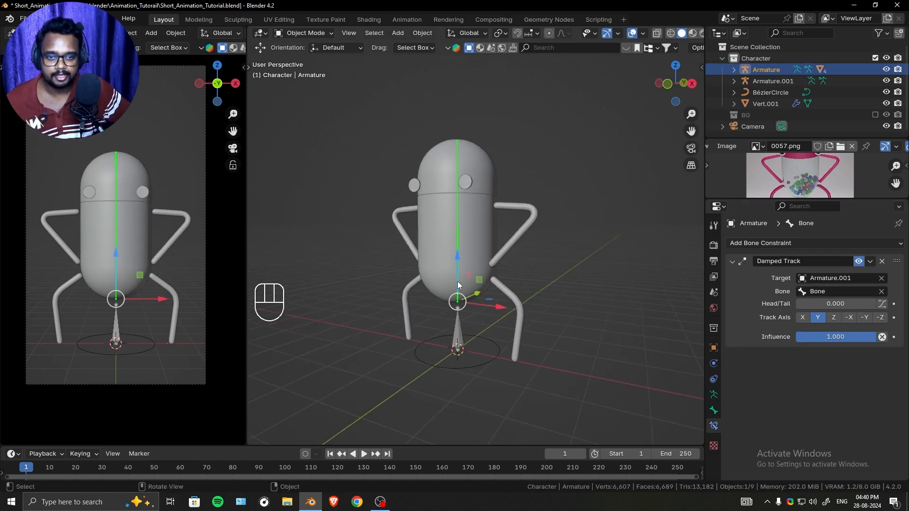
scroll(361, 320, up, 1)
shift+middle_drag(506, 275, 509, 246)
Set the origin of the legs object Vert.001 to its geometry and save the file
click(516, 272)
middle_drag(521, 269, 542, 277)
scroll(542, 277, up, 1)
scroll(569, 291, up, 1)
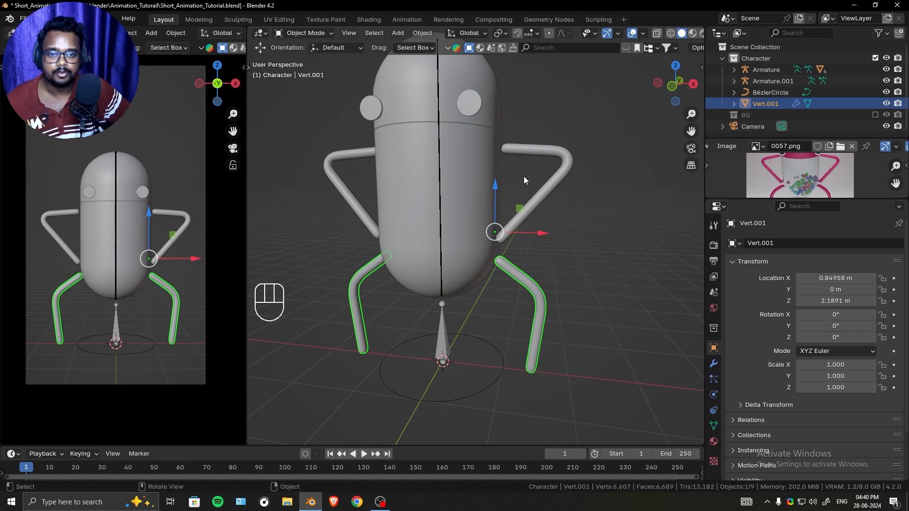
click(714, 364)
scroll(521, 209, up, 2)
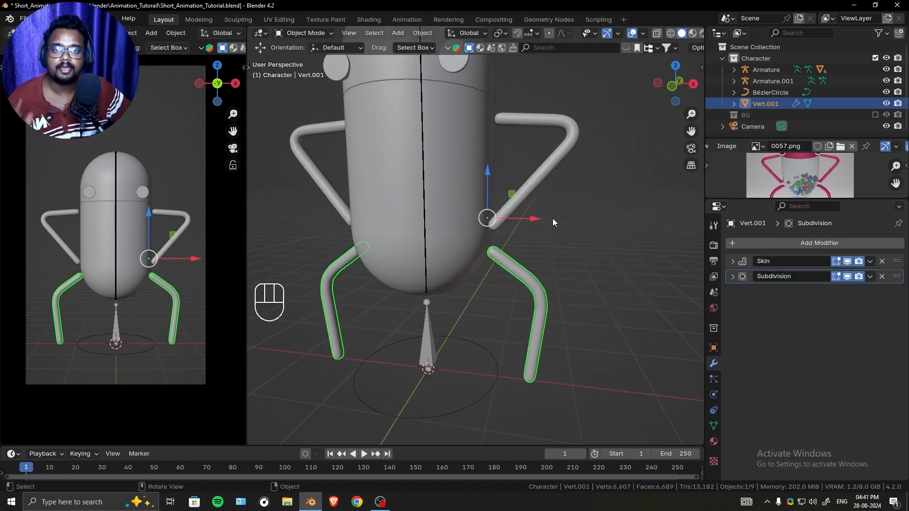
right_click(506, 249)
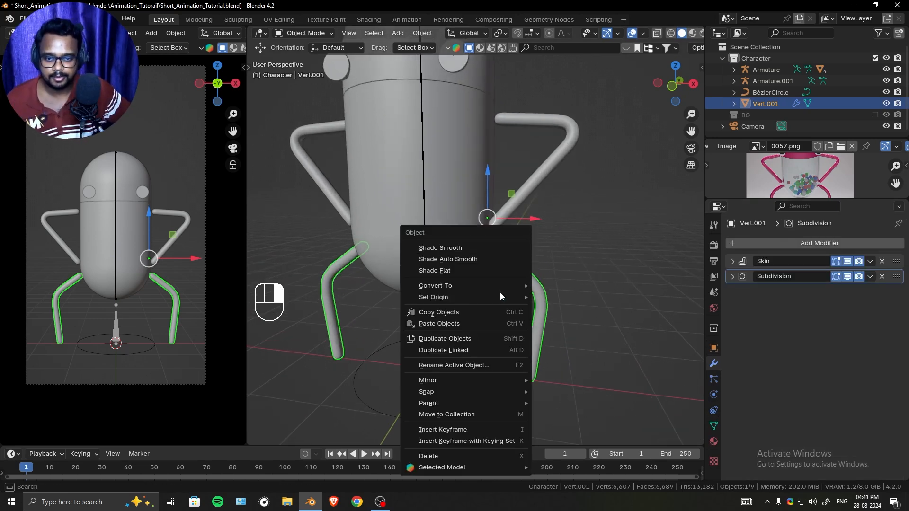
mouse_move(502, 297)
click(580, 313)
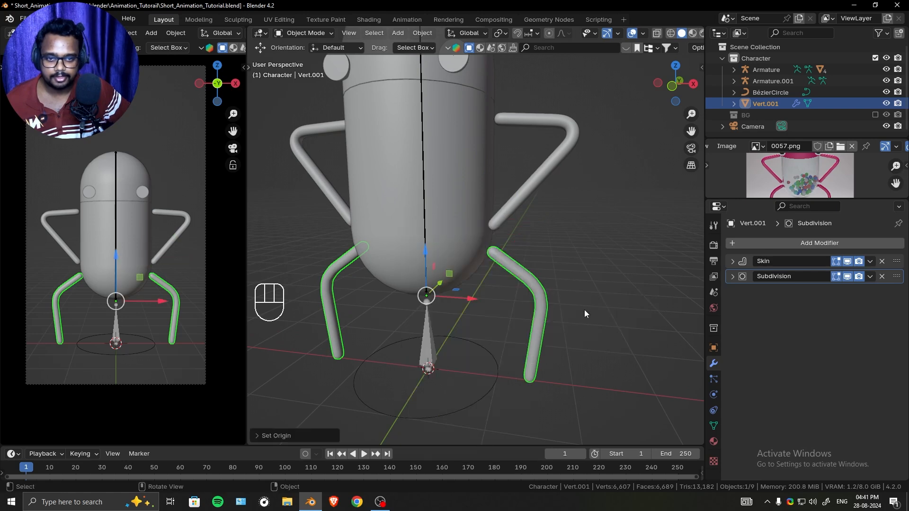
middle_drag(578, 236, 561, 214)
key(ctrl+s)
Create an armature from the legs' Skin modifier and switch it to Pose Mode
click(733, 261)
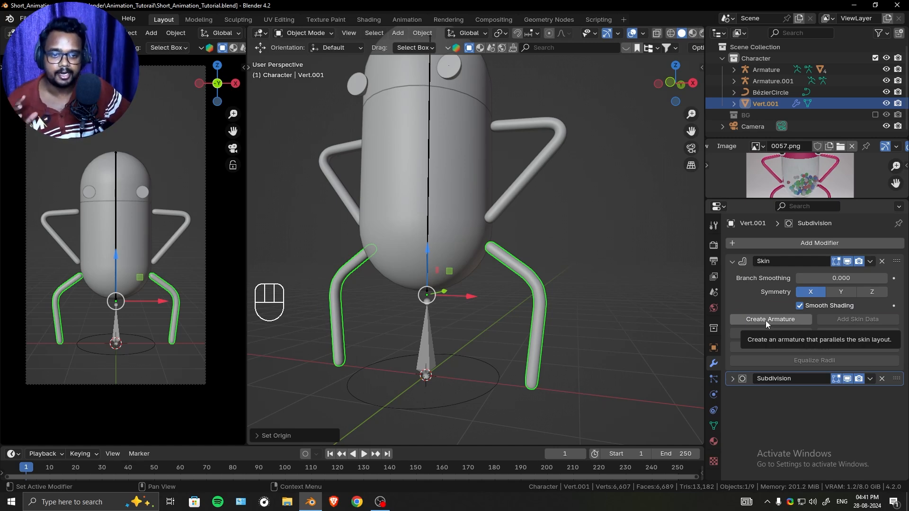
click(766, 320)
key(ctrl+Tab)
scroll(534, 274, up, 2)
Examine individual bones of both legs in Pose Mode and the leg mesh's modifier stack in Object Mode
click(538, 289)
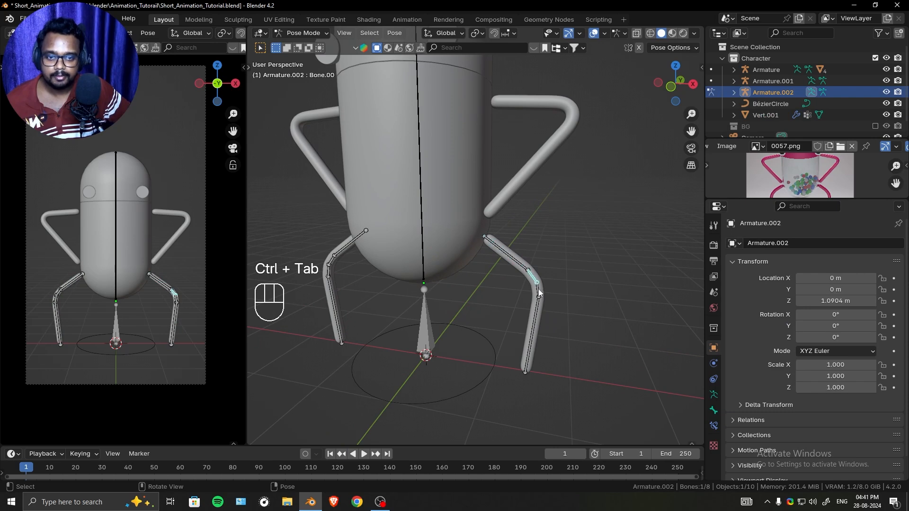
click(353, 246)
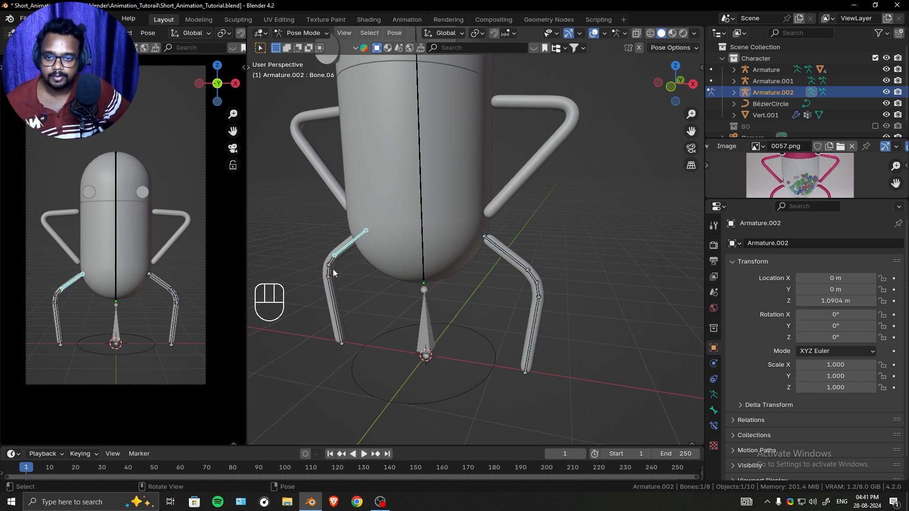
click(331, 272)
middle_drag(610, 308, 564, 258)
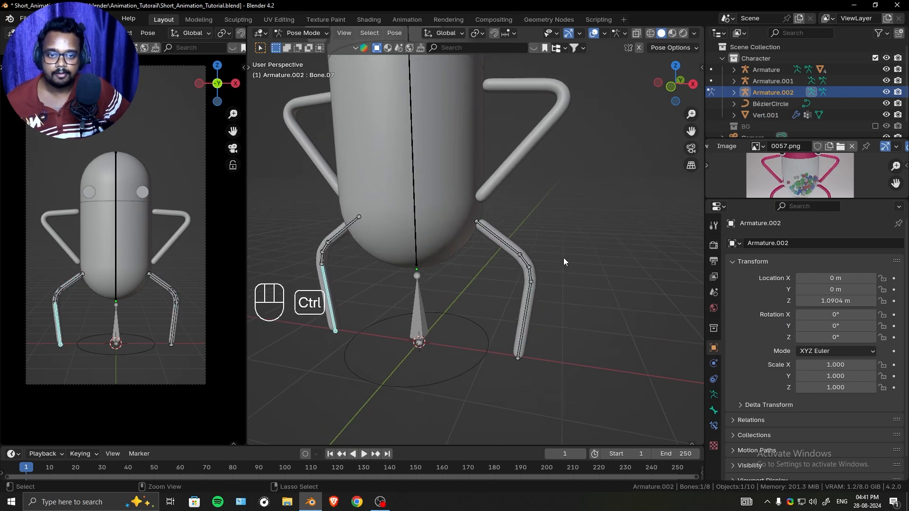
key(ctrl+Tab)
click(529, 263)
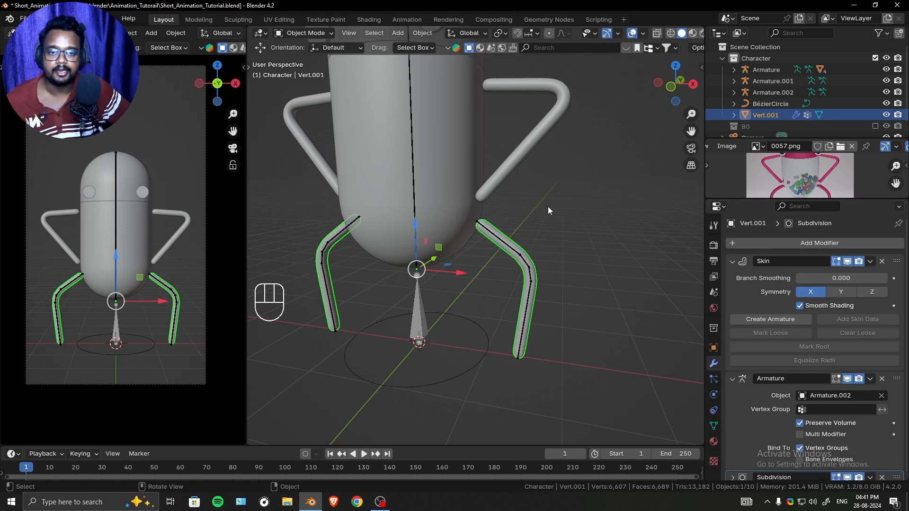
middle_drag(548, 207, 563, 219)
middle_drag(523, 269, 523, 245)
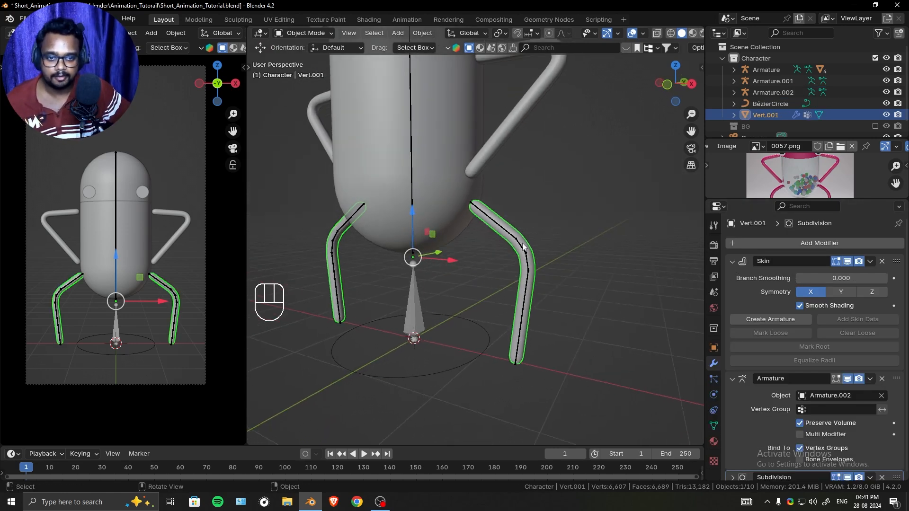
Put the leg armature Armature.002 in Pose Mode and test-rotate one leg's lower bone and knee bone
click(519, 327)
key(ctrl+Tab)
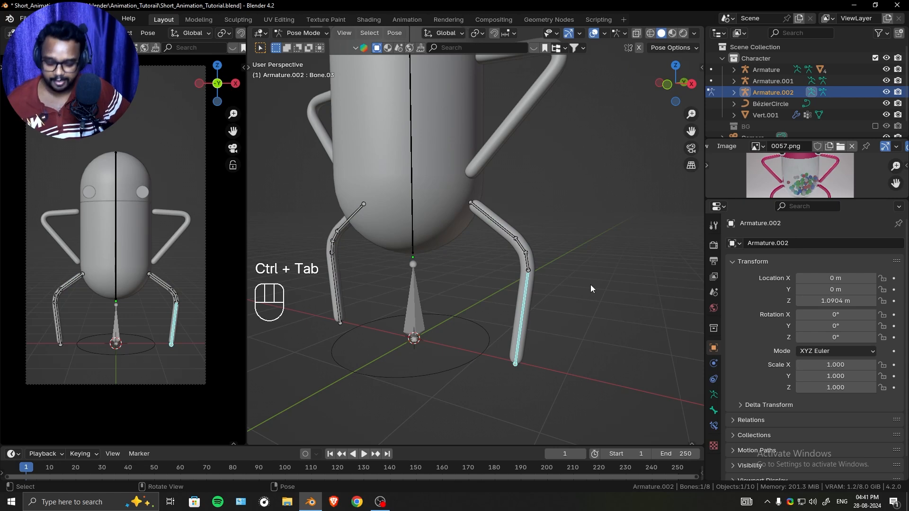
key(r)
key(r)
click(614, 354)
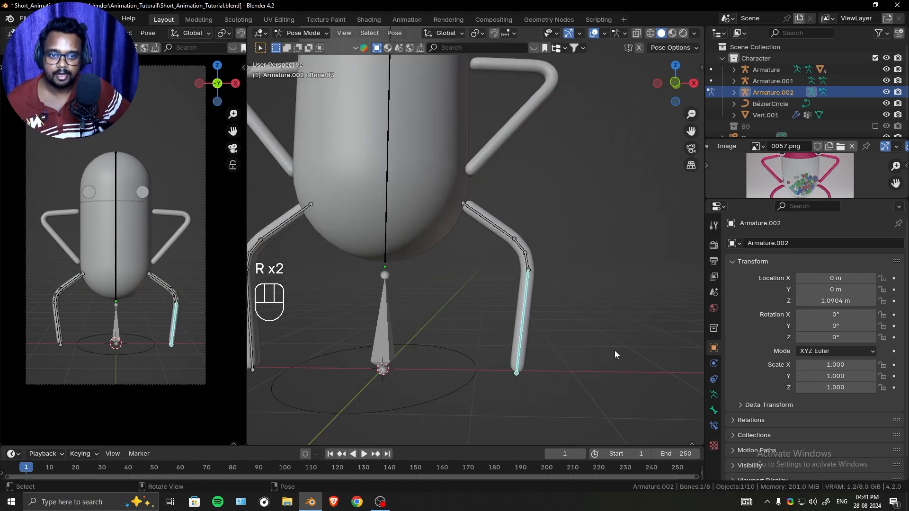
click(528, 262)
key(r)
right_click(596, 224)
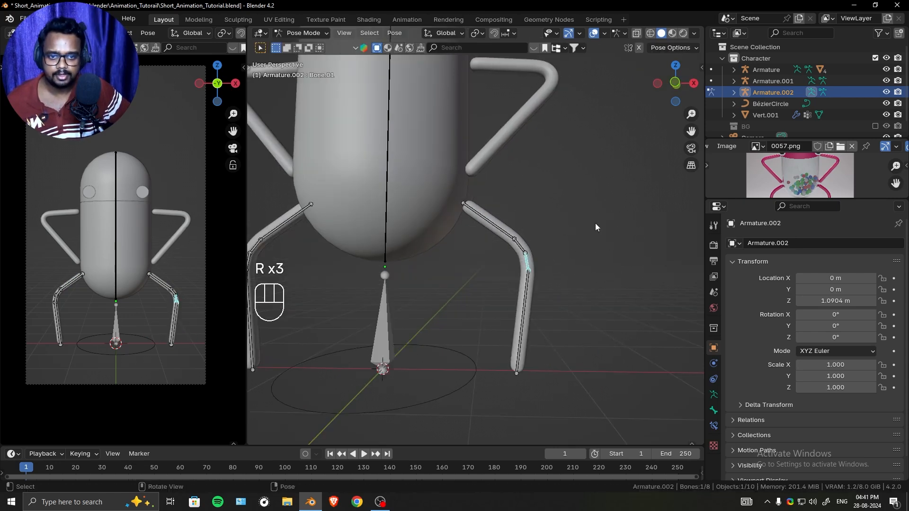
Test-rotate the selected knee bone Bone.01 of Armature.002 in Pose Mode
middle_drag(596, 224, 569, 233)
key(r)
click(590, 186)
middle_drag(590, 186, 573, 235)
Switch Armature.002 to Edit Mode and set its bone display to Octahedral
key(ctrl+Tab)
key(Tab)
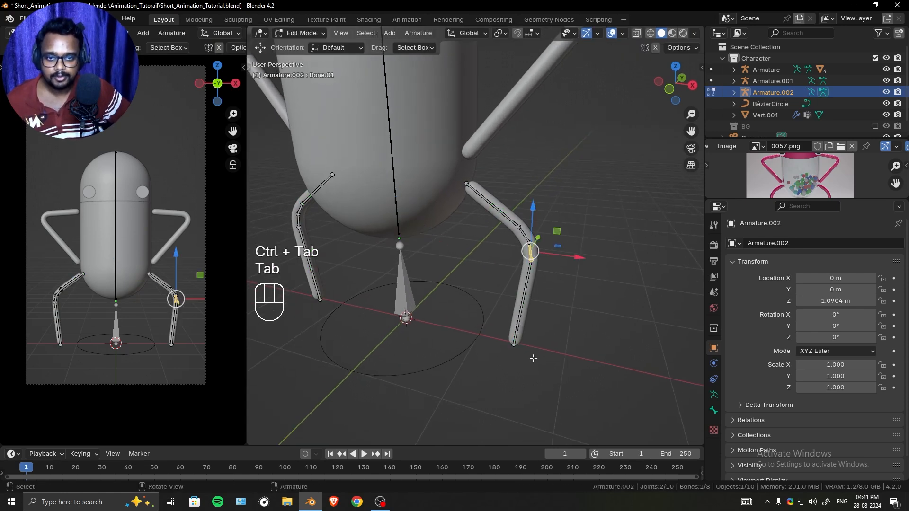
click(514, 345)
scroll(504, 337, down, 2)
middle_drag(502, 336, 503, 301)
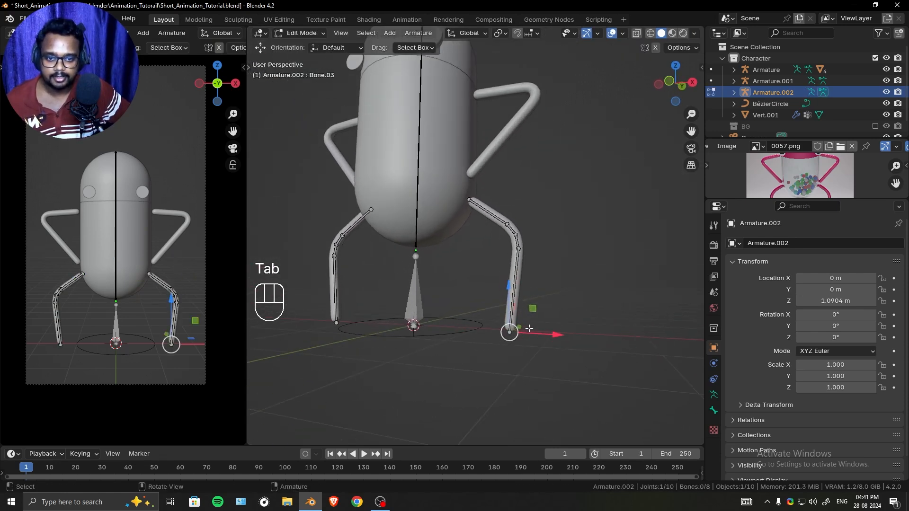
scroll(510, 327, up, 1)
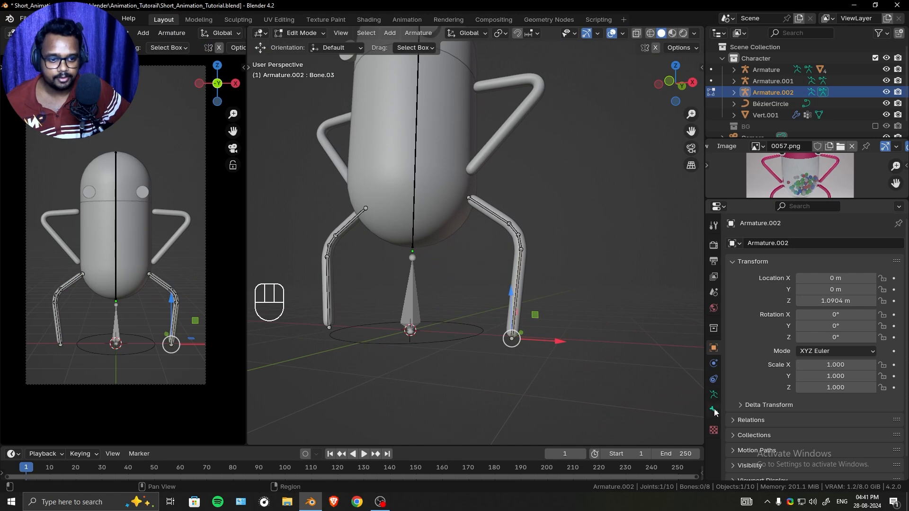
click(714, 394)
scroll(773, 383, down, 4)
click(838, 319)
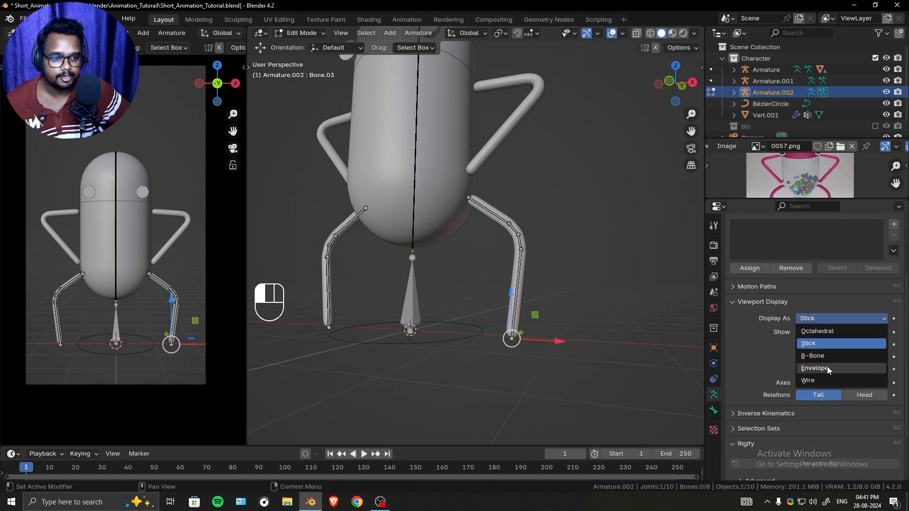
click(834, 332)
Extrude a foot bone forward along Y from the lower end of both legs in Armature.002
middle_drag(568, 303, 604, 313)
shift+middle_drag(450, 329, 476, 321)
shift+click(298, 339)
scroll(511, 284, down, 2)
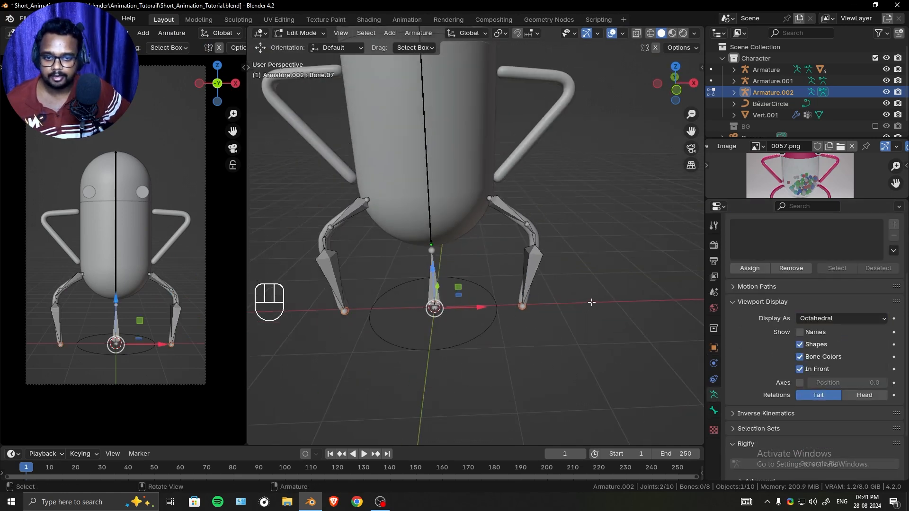
middle_drag(590, 303, 612, 272)
key(e)
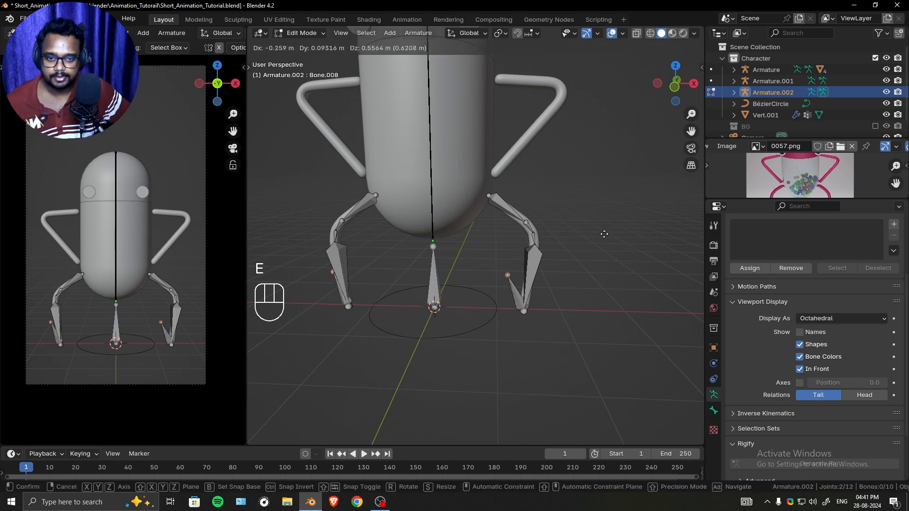
right_click(604, 234)
middle_drag(599, 240, 505, 260)
drag(479, 305, 426, 316)
middle_drag(462, 310, 571, 286)
Clear the parent and the roll of the two extruded foot bones
click(501, 311)
shift+click(372, 285)
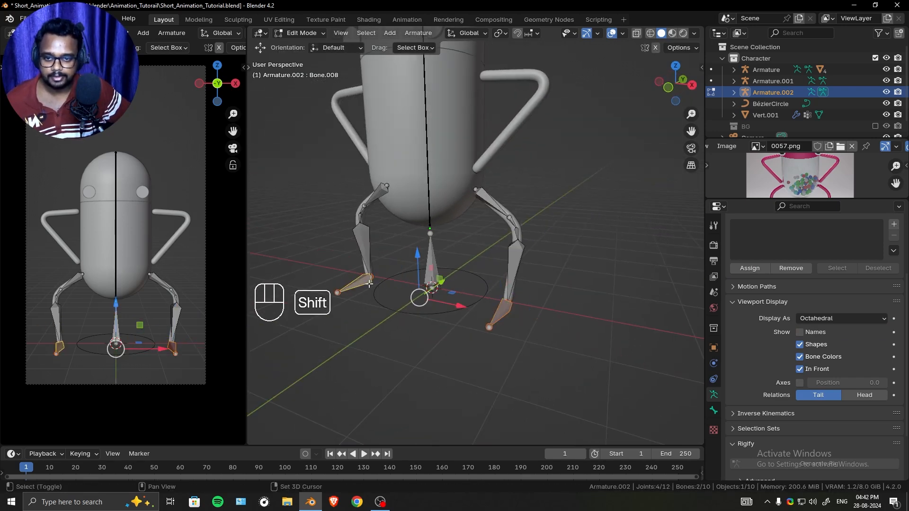
key(alt+p)
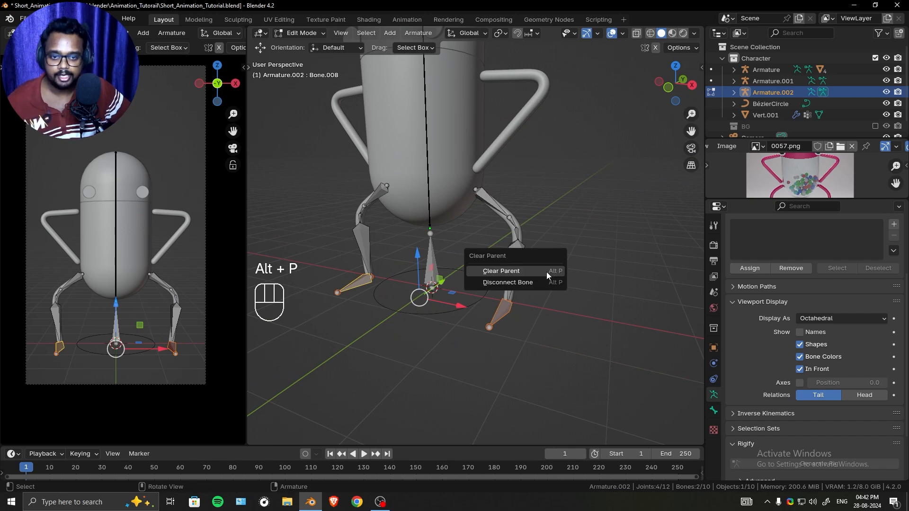
click(501, 271)
shift+middle_drag(543, 255, 555, 257)
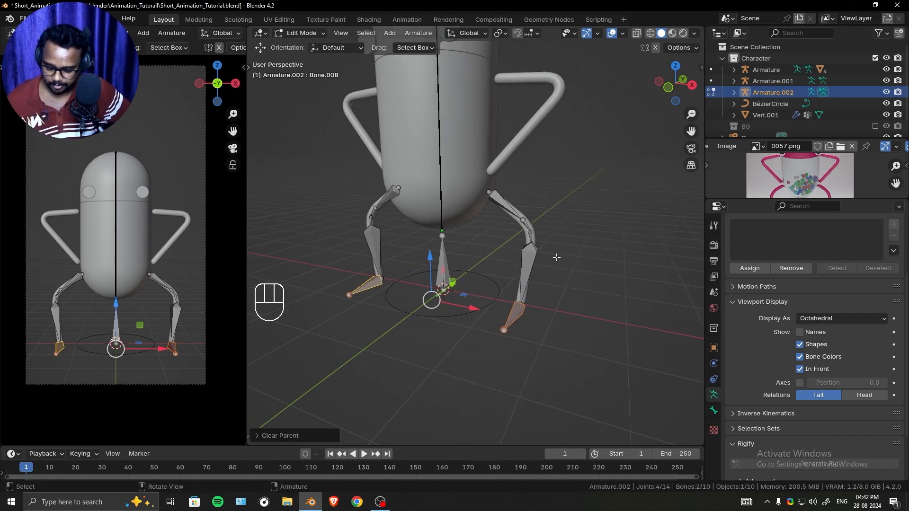
key(alt+r)
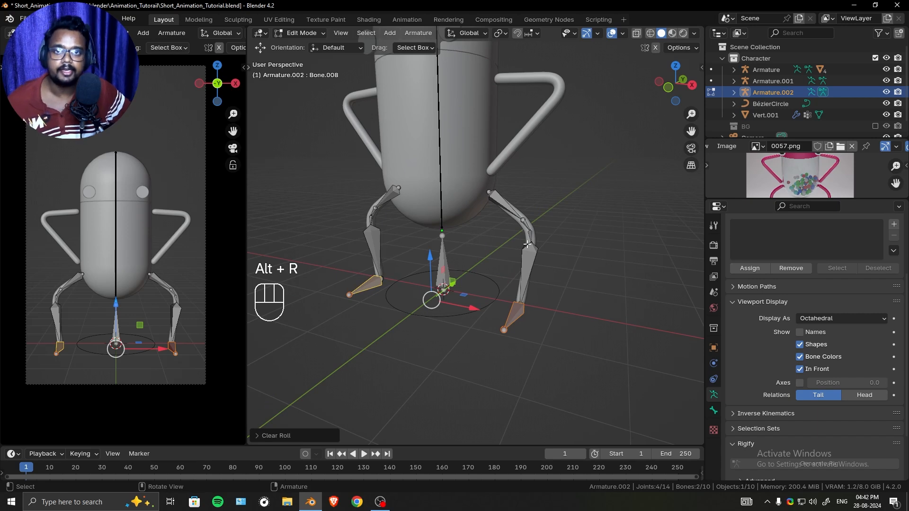
middle_drag(524, 242, 566, 261)
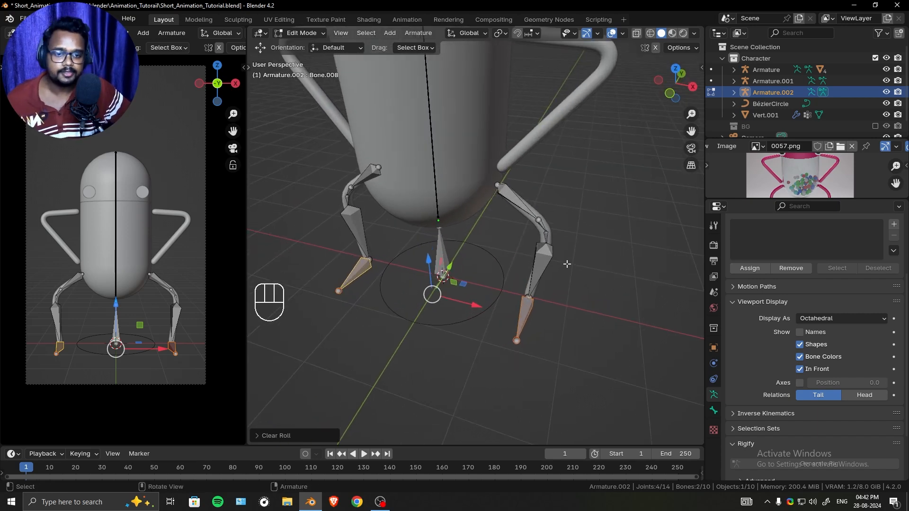
In Pose Mode, add an IK constraint to lower leg bone Bone.03 targeting foot bone Bone.004
key(ctrl+Tab)
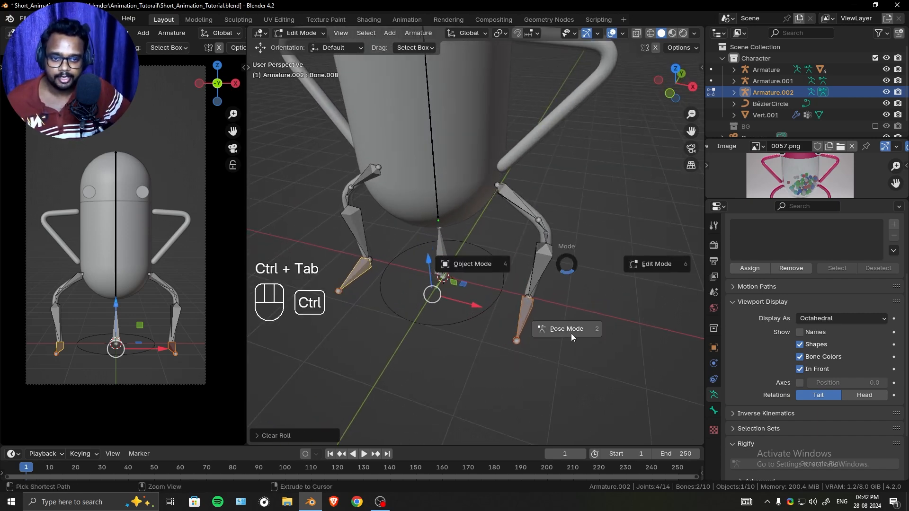
click(571, 334)
middle_drag(570, 309, 545, 303)
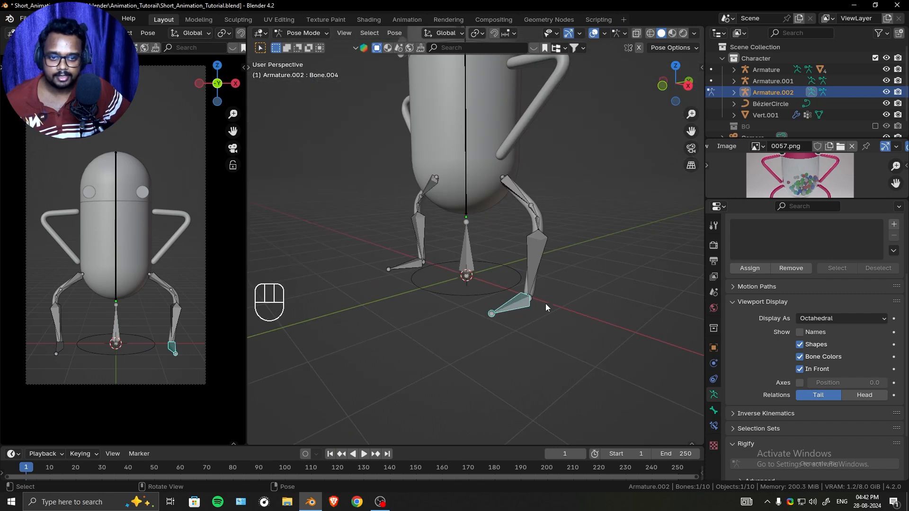
shift+click(537, 255)
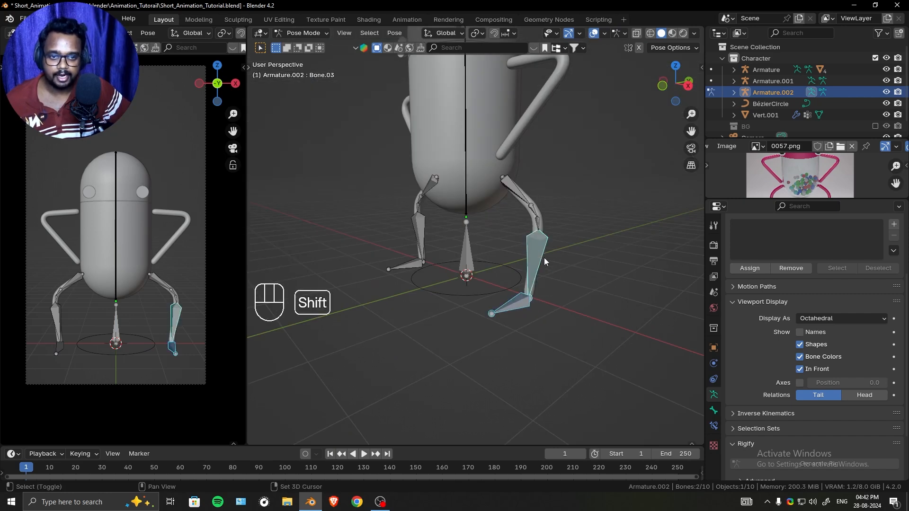
key(shift+i)
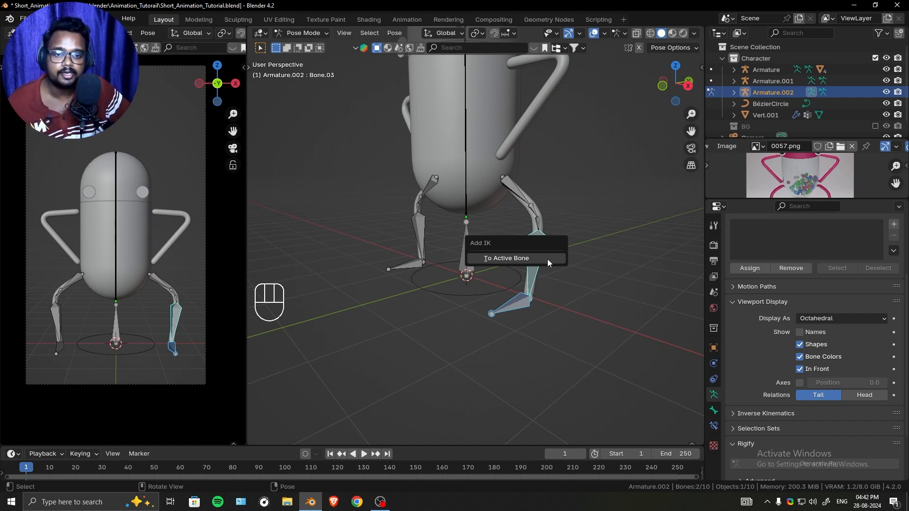
click(547, 260)
middle_drag(562, 285, 536, 279)
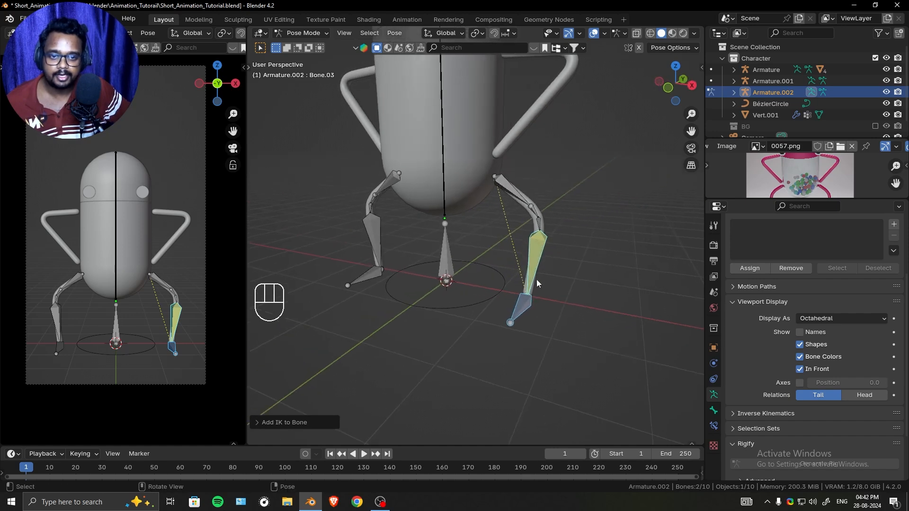
Test-move foot bone Bone.004 to check the leg's IK
click(538, 317)
key(g)
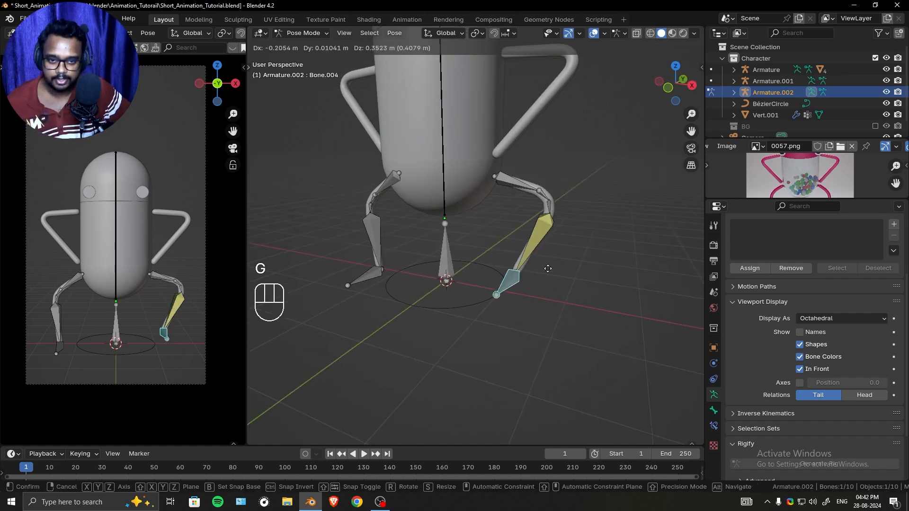
right_click(530, 180)
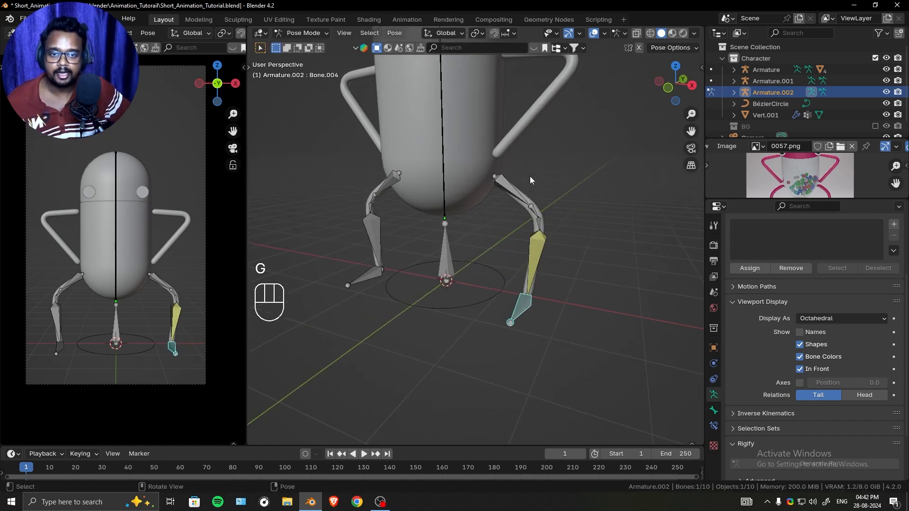
Add an Inverse Kinematics bone constraint to the other leg's lower bone, Bone.07
mouse_move(423, 254)
middle_down()
mouse_move(424, 237)
mouse_move(437, 255)
mouse_move(486, 275)
mouse_move(441, 256)
middle_up()
click(397, 235)
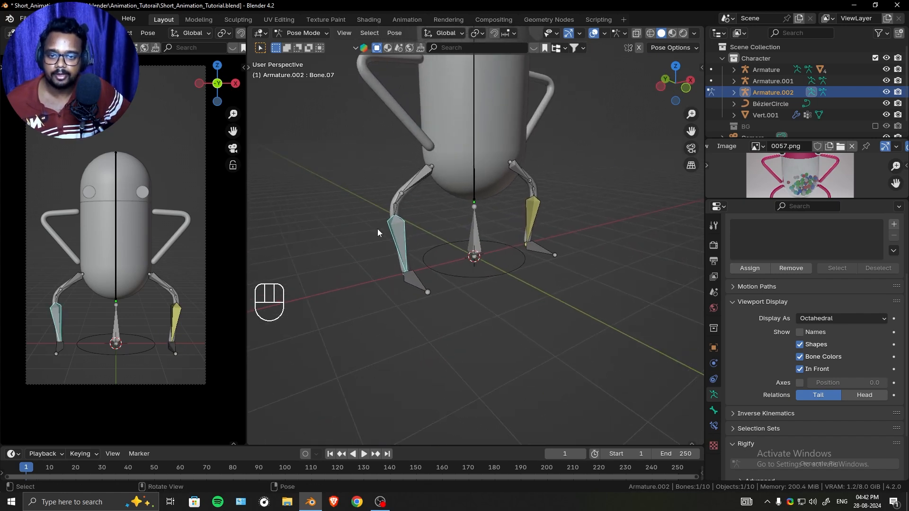
click(713, 426)
click(807, 244)
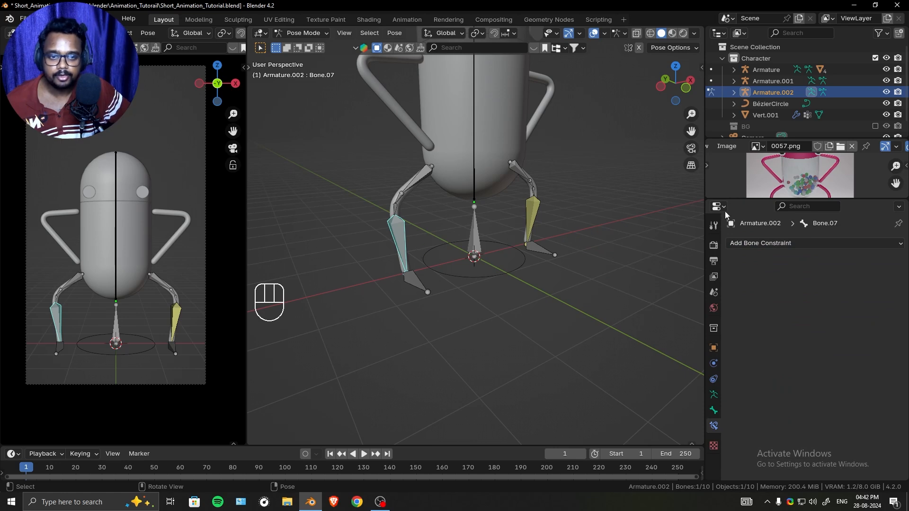
click(821, 245)
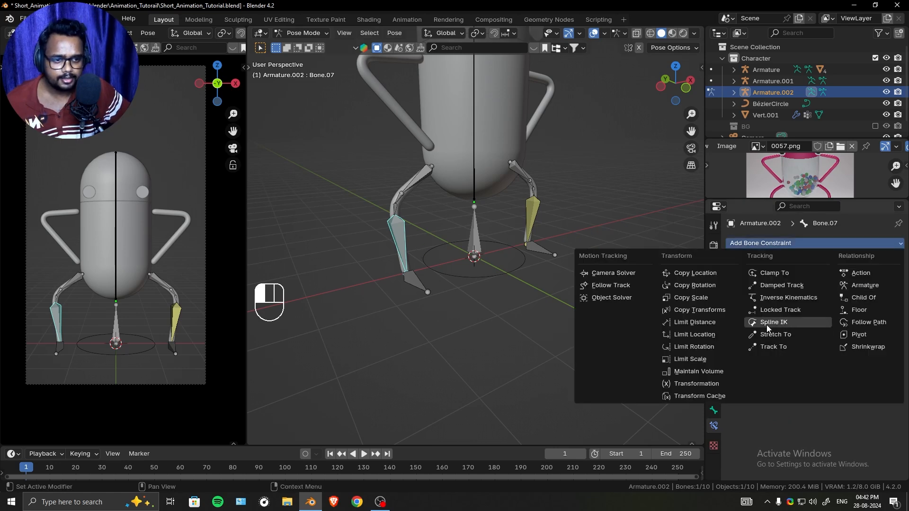
click(790, 298)
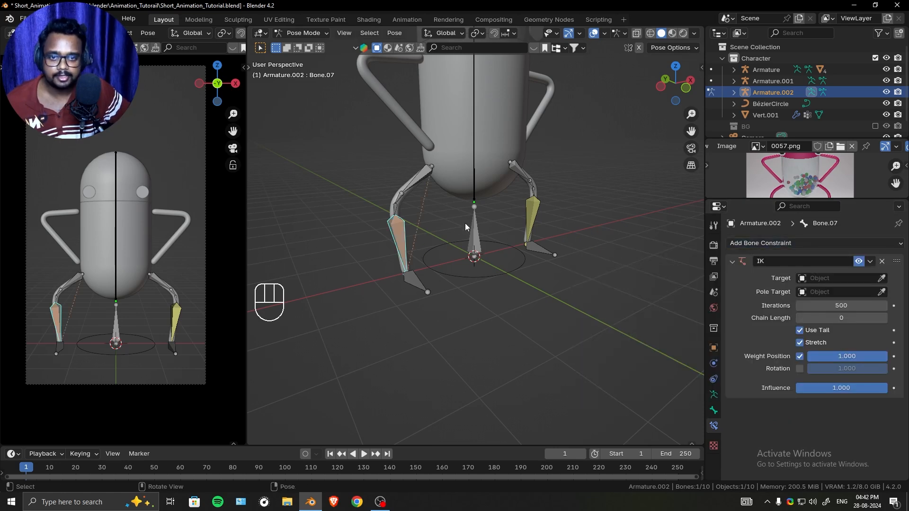
shift+middle_drag(466, 223, 475, 231)
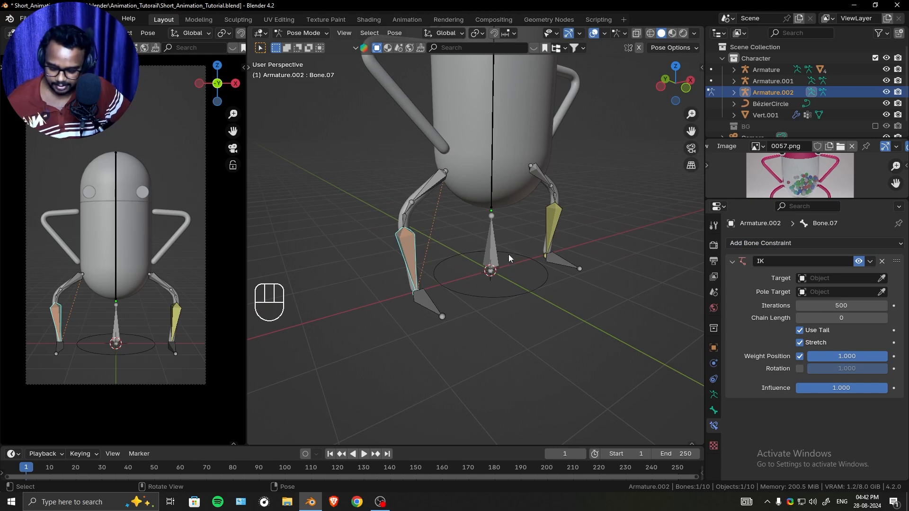
key(g)
right_click(504, 231)
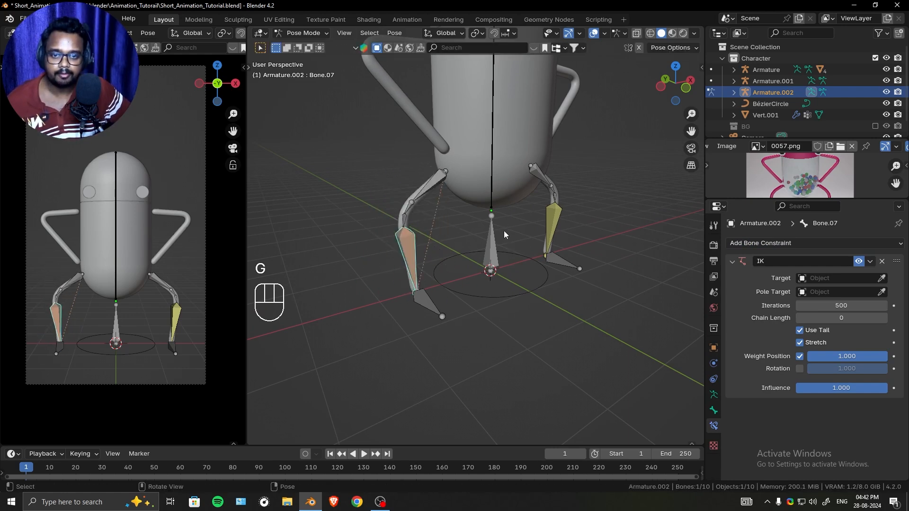
Set Armature.002 as the target of Bone.07's IK constraint
middle_drag(503, 231, 465, 281)
click(412, 300)
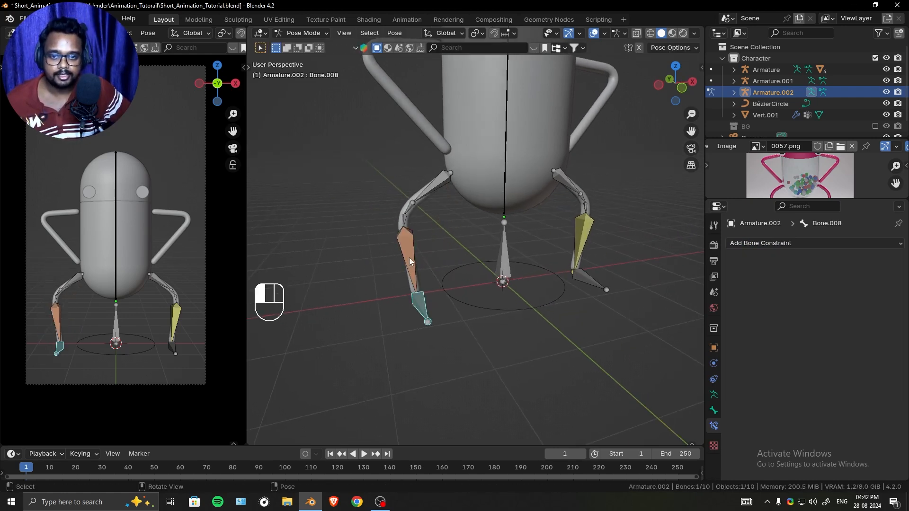
click(409, 258)
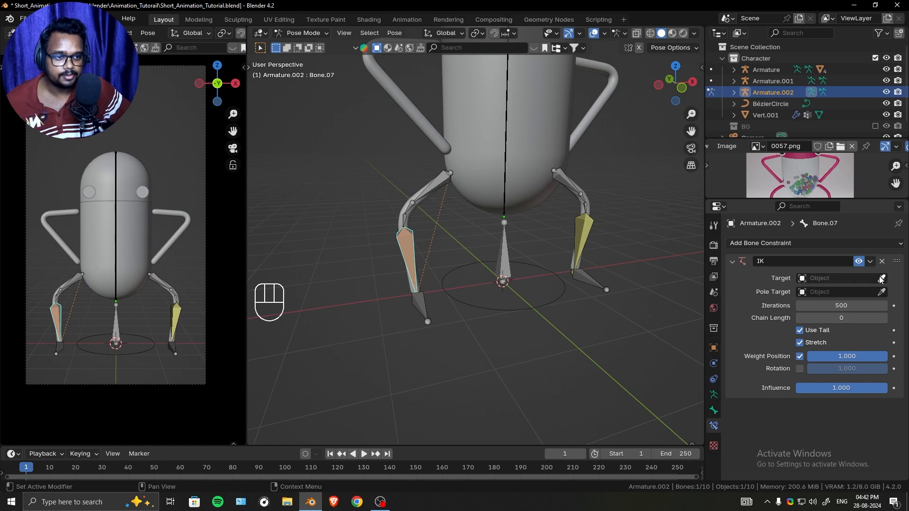
click(882, 278)
click(419, 296)
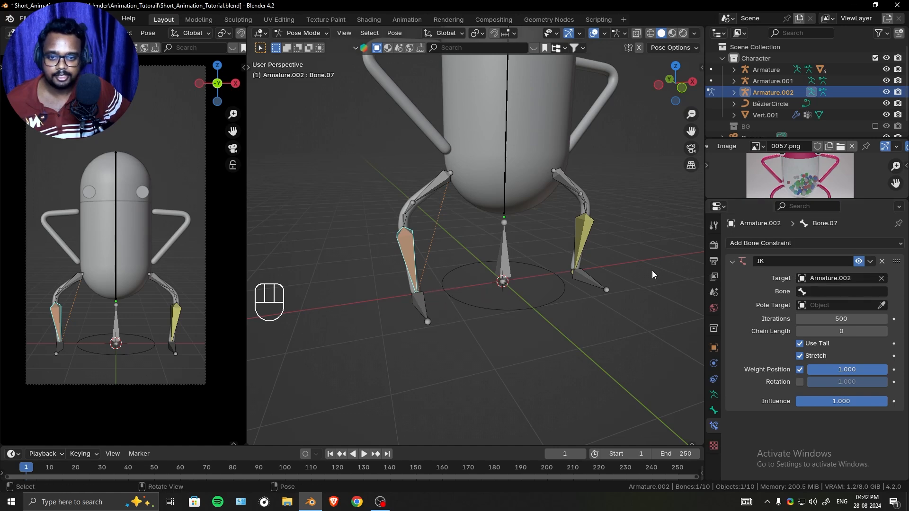
click(862, 291)
click(461, 332)
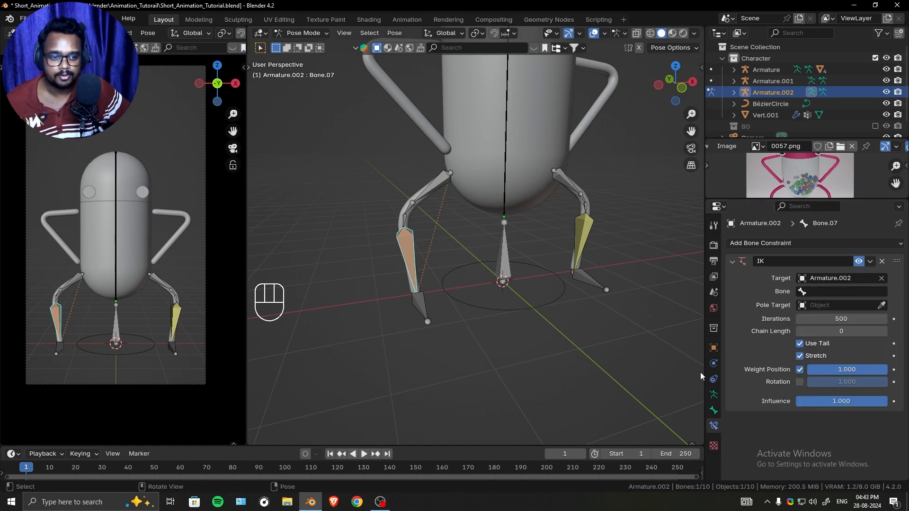
Show the bone names of Armature.002 in the viewport to identify the foot bone
click(713, 395)
scroll(818, 429, down, 1)
click(824, 400)
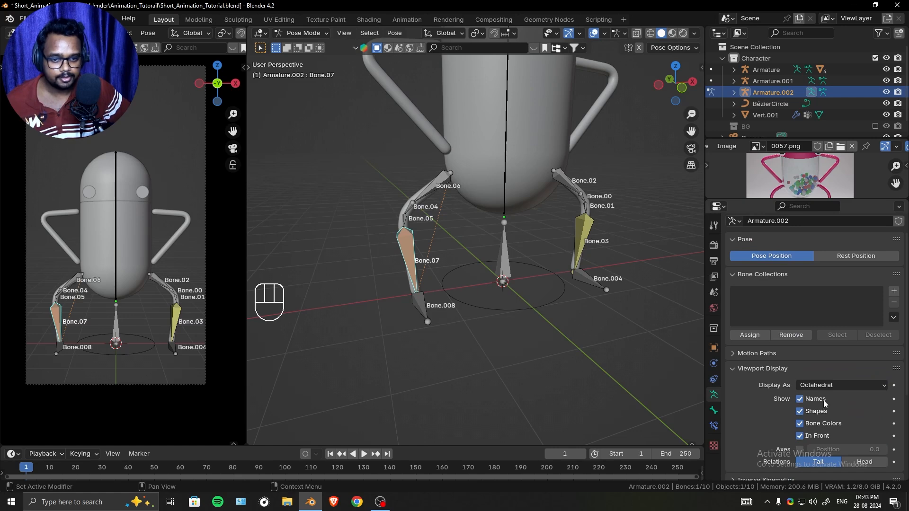
scroll(501, 339, up, 4)
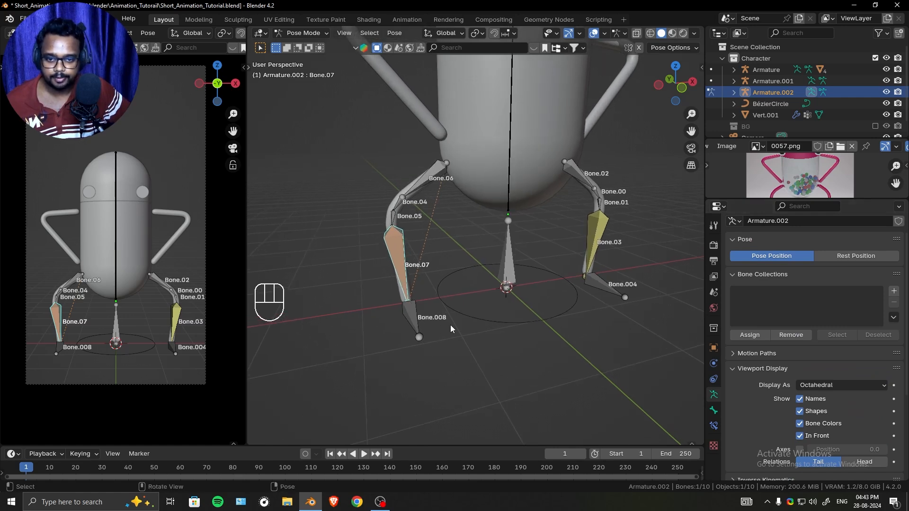
Set the target bone of Bone.07's IK constraint to Bone.008
click(713, 425)
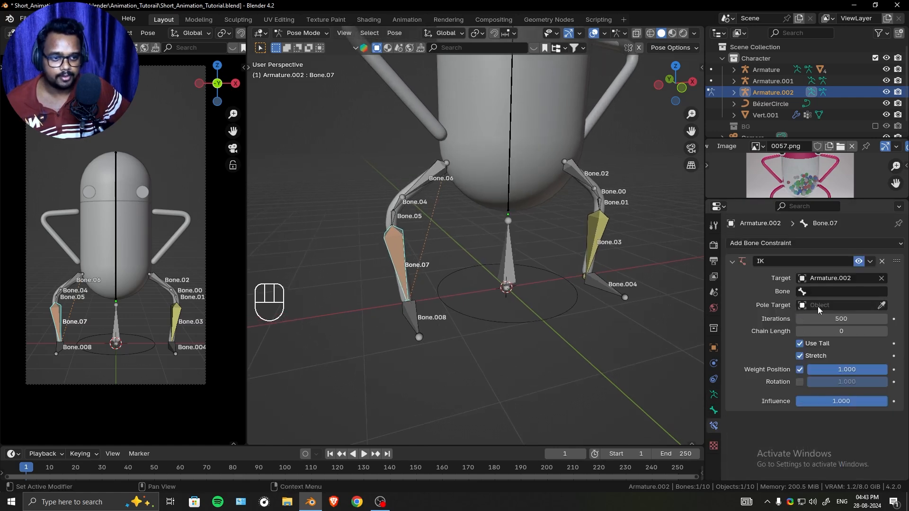
click(824, 292)
click(819, 409)
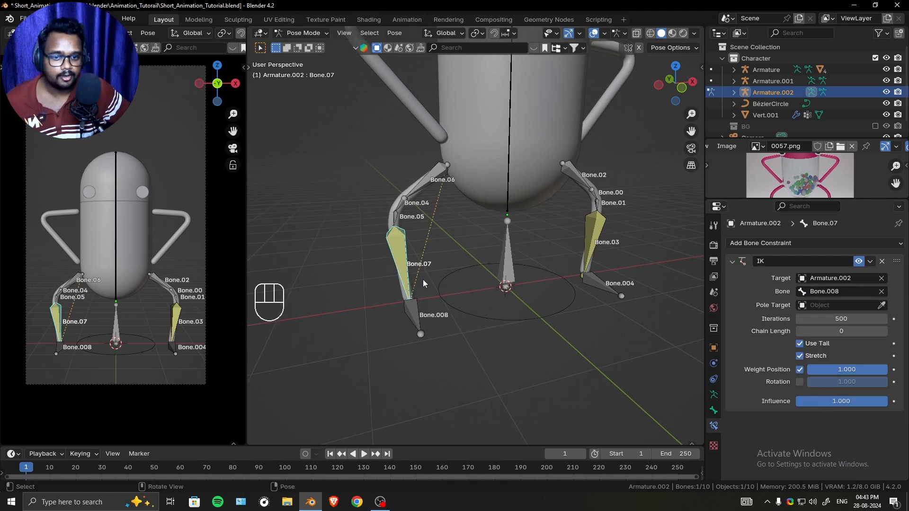
Hide the bone names of Armature.002 and set its bone display to Stick
click(713, 394)
click(800, 421)
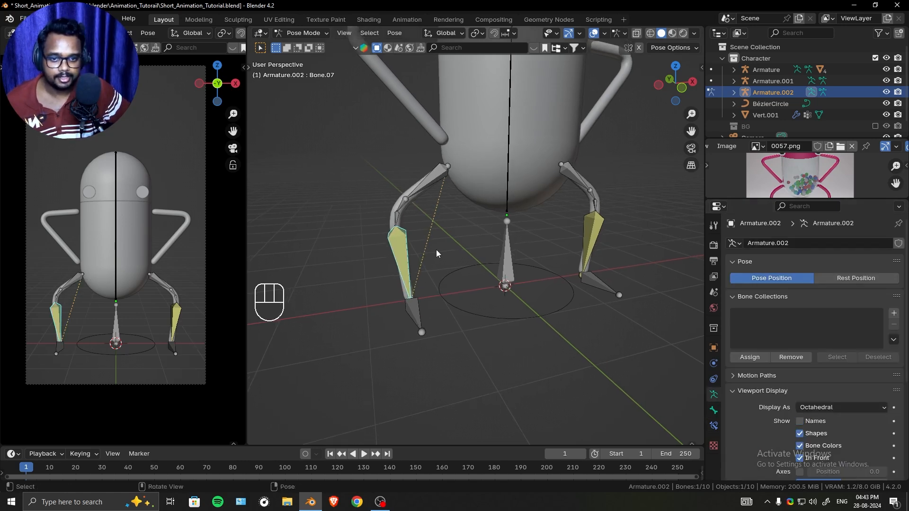
middle_drag(437, 254, 454, 208)
scroll(830, 381, down, 5)
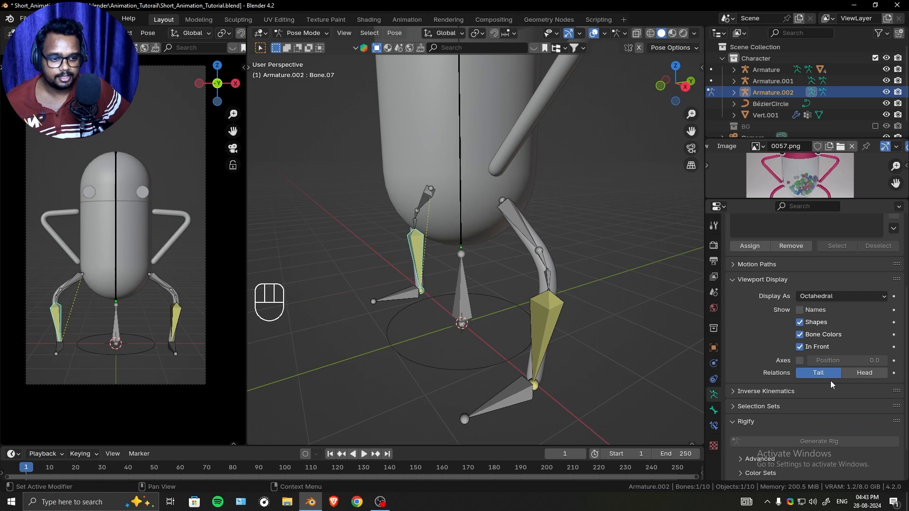
click(864, 296)
click(828, 321)
Enable the Follow Path constraint on Armature.001's bone and the Damped Track constraint on Armature's body bone
middle_drag(684, 292, 574, 222)
click(540, 332)
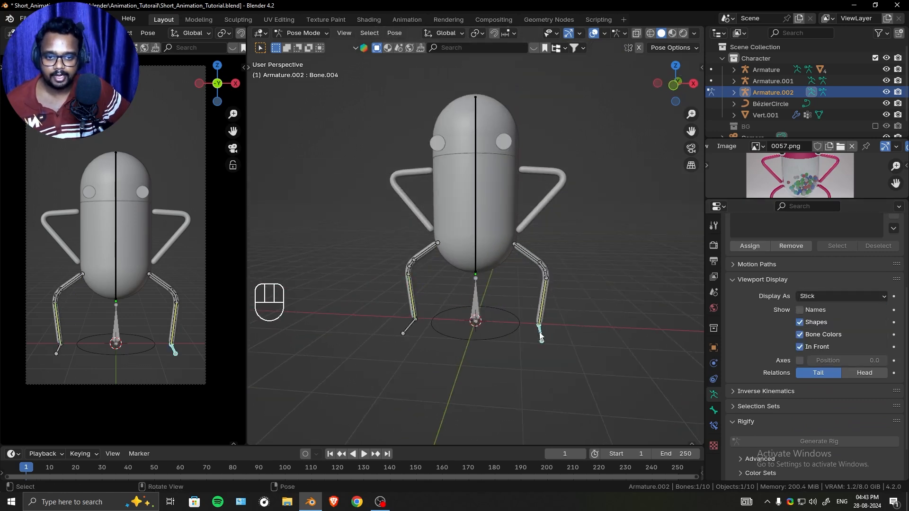
middle_drag(597, 258, 526, 273)
scroll(520, 272, up, 2)
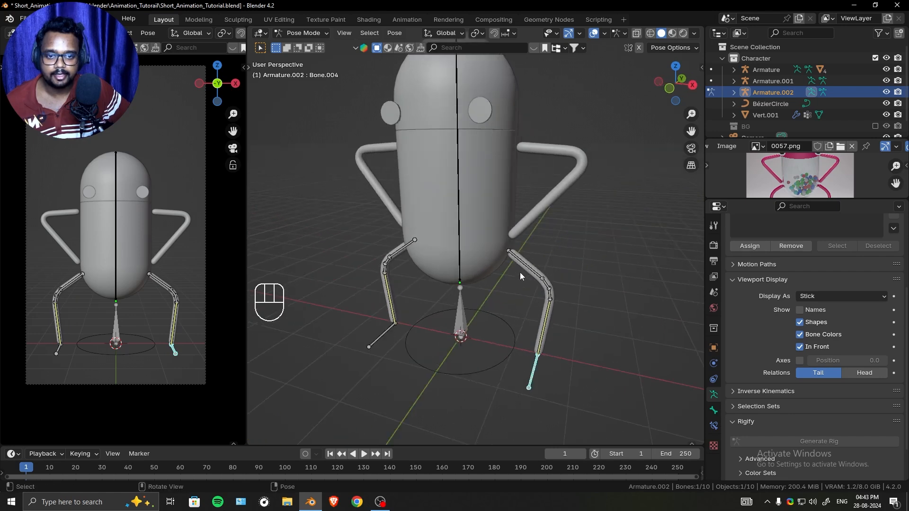
key(ctrl+Tab)
click(460, 326)
click(714, 426)
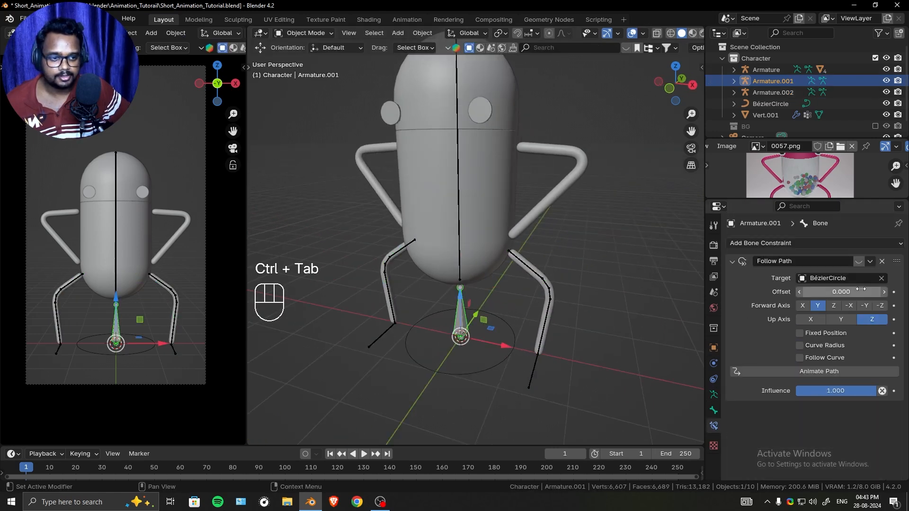
click(861, 261)
click(460, 250)
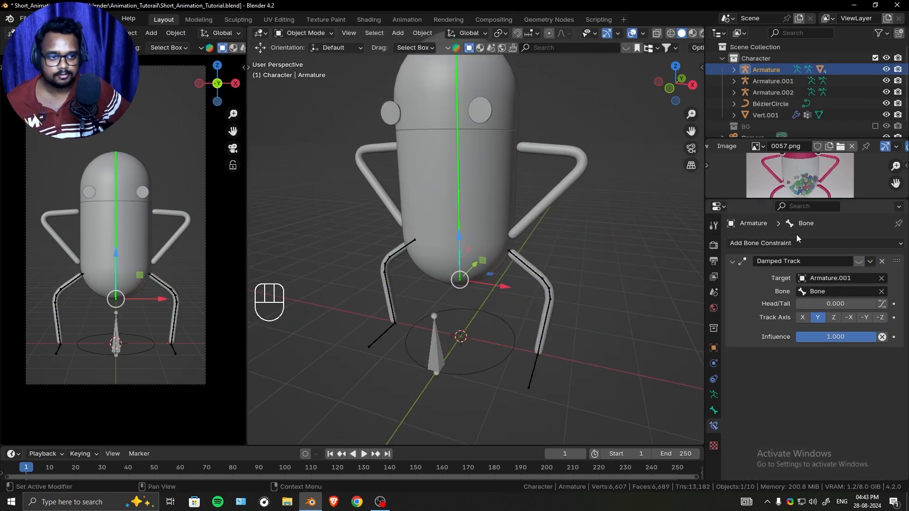
middle_drag(534, 237, 502, 278)
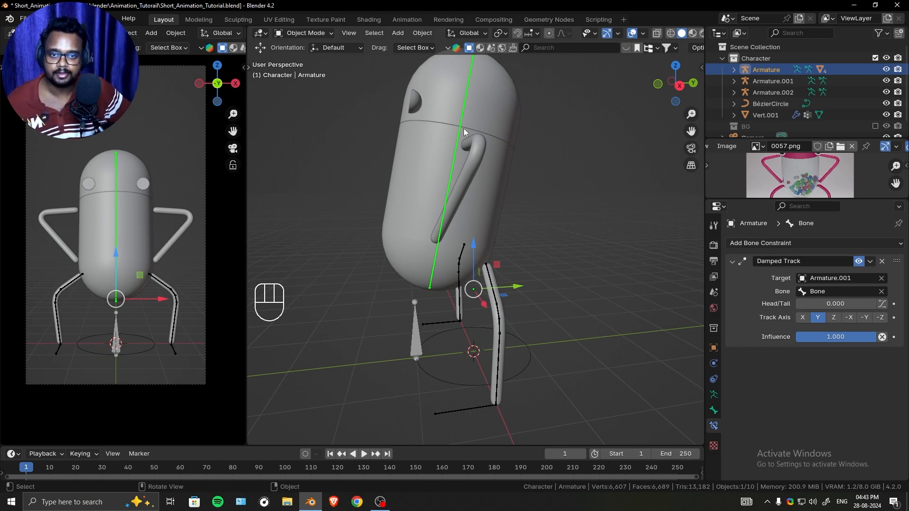
middle_drag(471, 214, 537, 222)
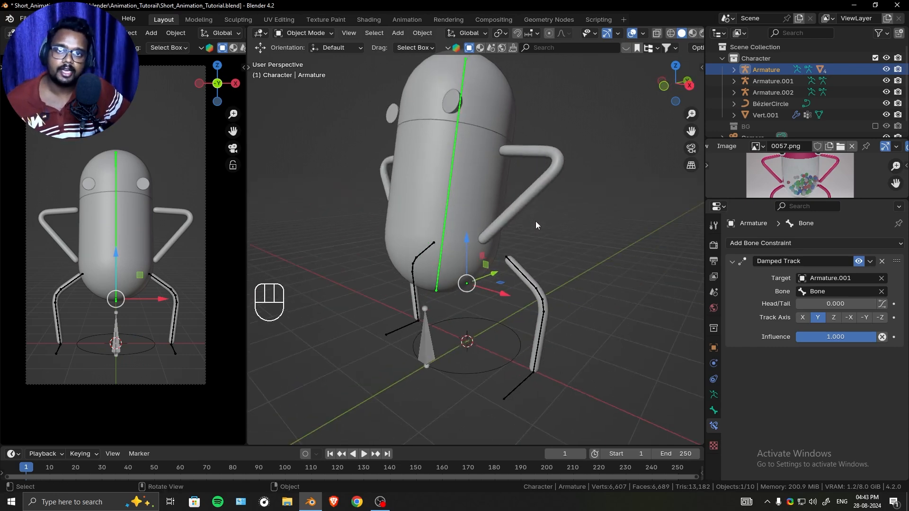
Try moving the upper leg bone Bone.02 of Armature.002 in Pose Mode, and cancel the move
click(523, 274)
key(ctrl+Tab)
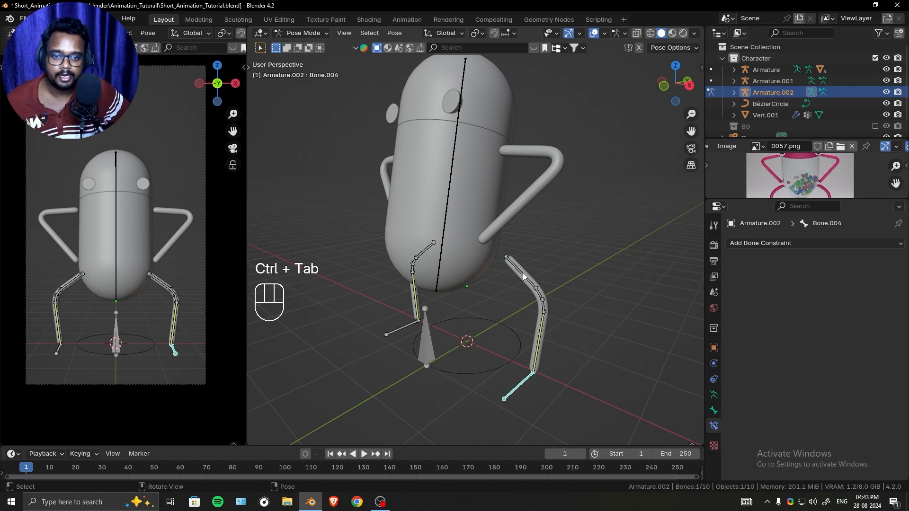
middle_drag(493, 247, 520, 290)
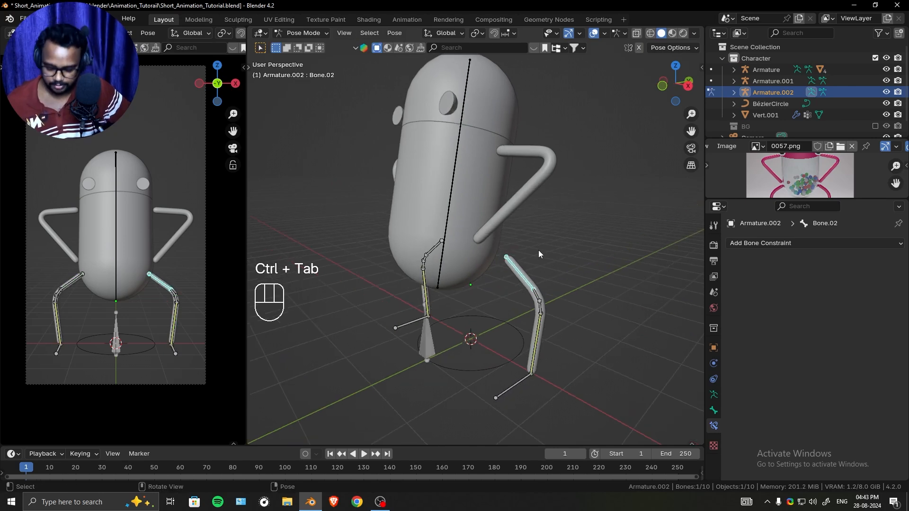
key(g)
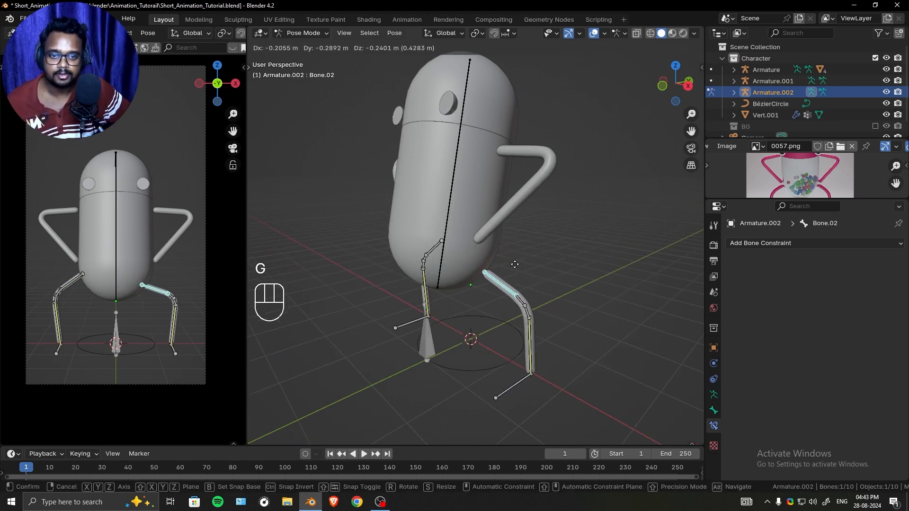
right_click(515, 264)
Try adding a Child Of constraint to Bone.02 with Armature as target and Bone as target bone, and set its inverse
middle_drag(451, 254, 592, 279)
click(785, 244)
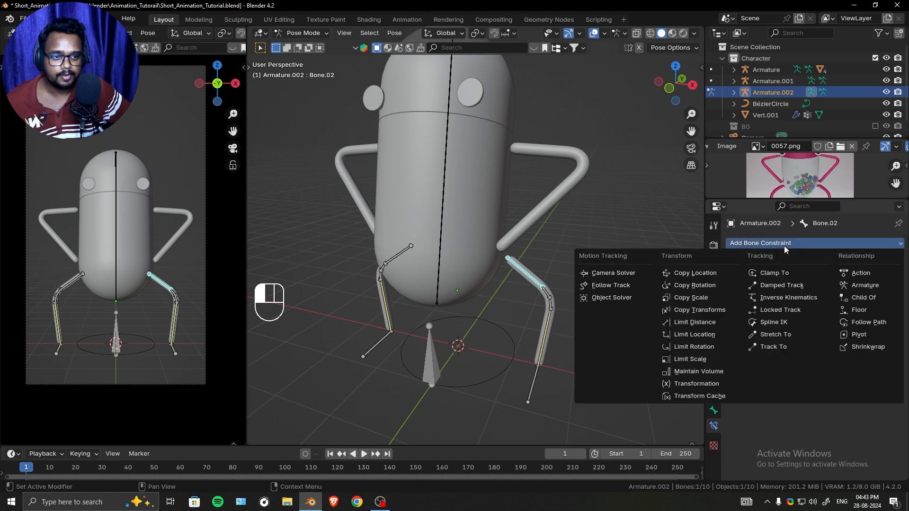
click(865, 298)
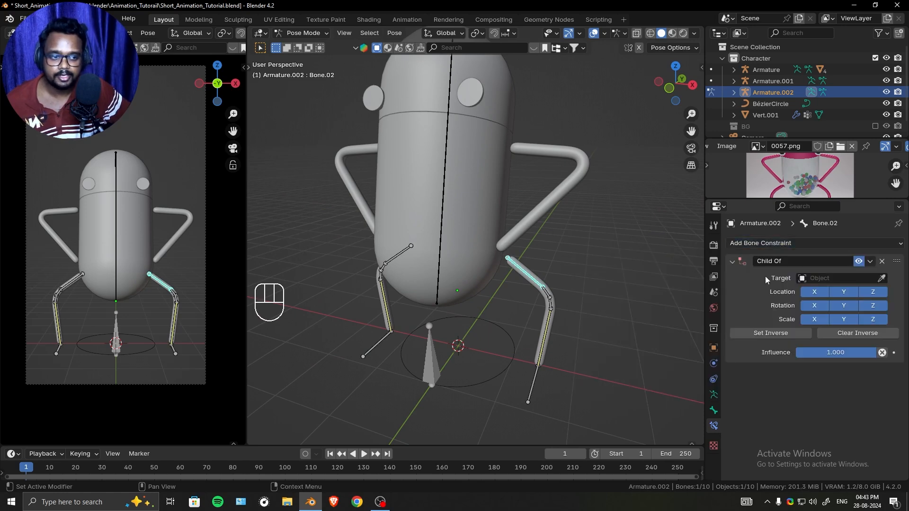
click(882, 279)
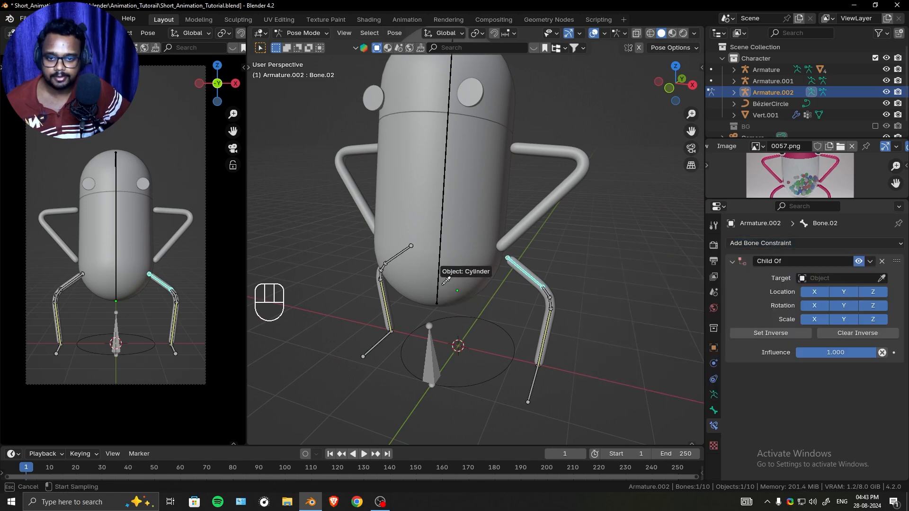
click(430, 379)
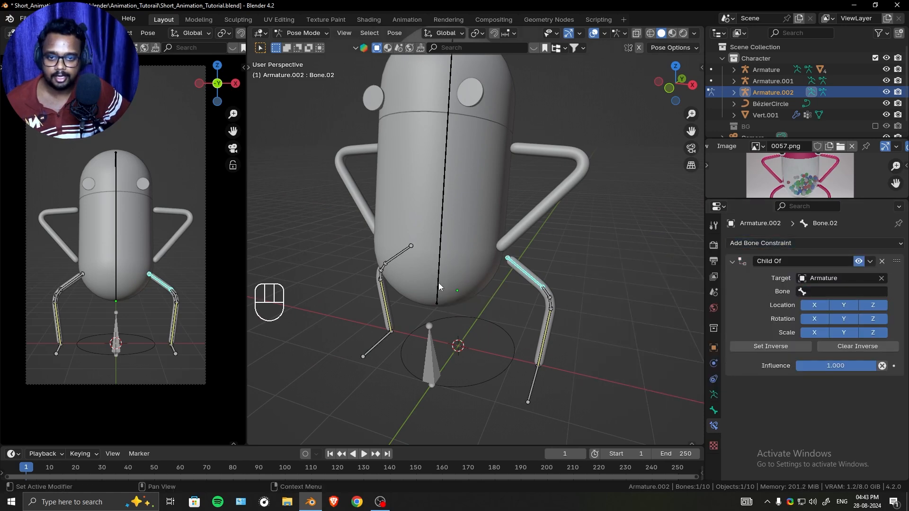
click(836, 294)
click(837, 308)
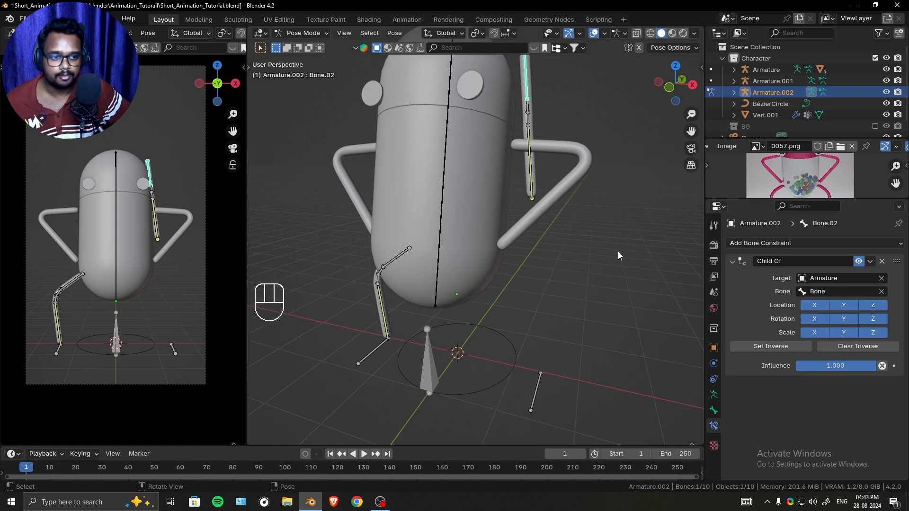
click(770, 348)
middle_drag(584, 306, 538, 282)
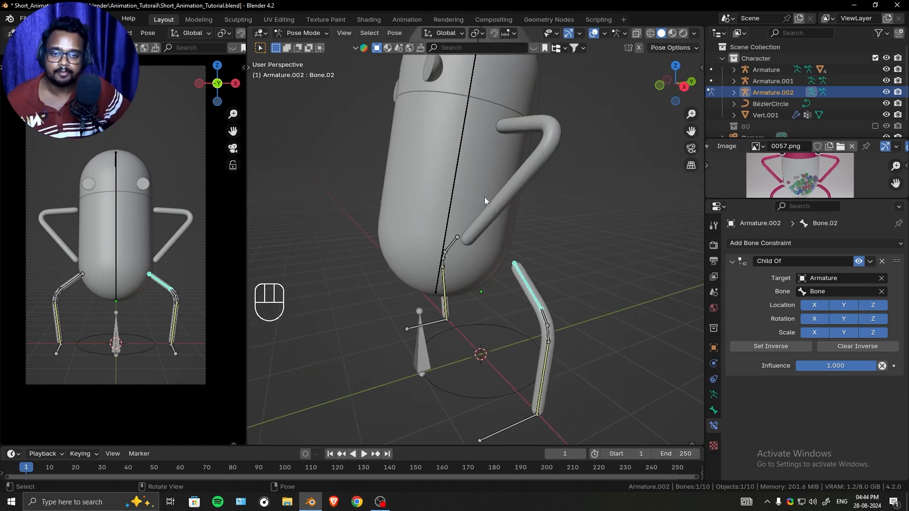
Undo the addition and setup of the Child Of constraint on Bone.02
key(ctrl+z)
key(ctrl+z)
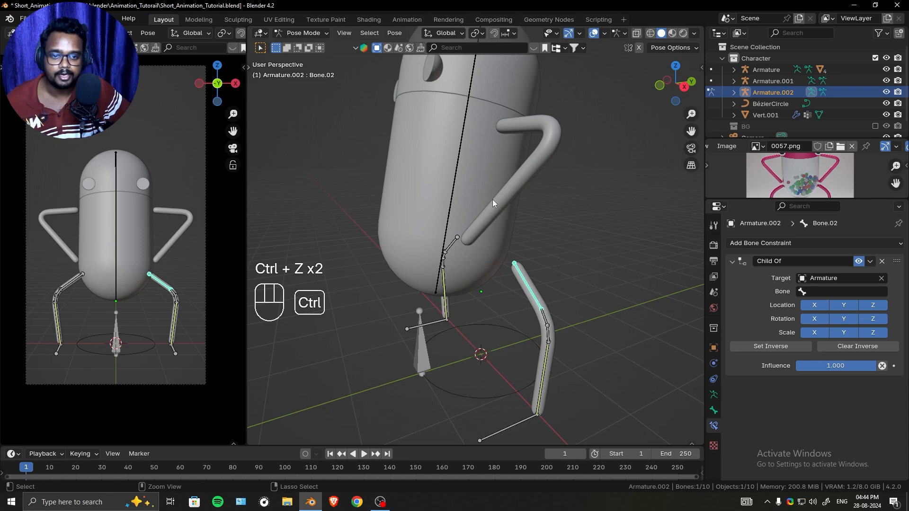
key(ctrl+z)
key(ctrl+z)
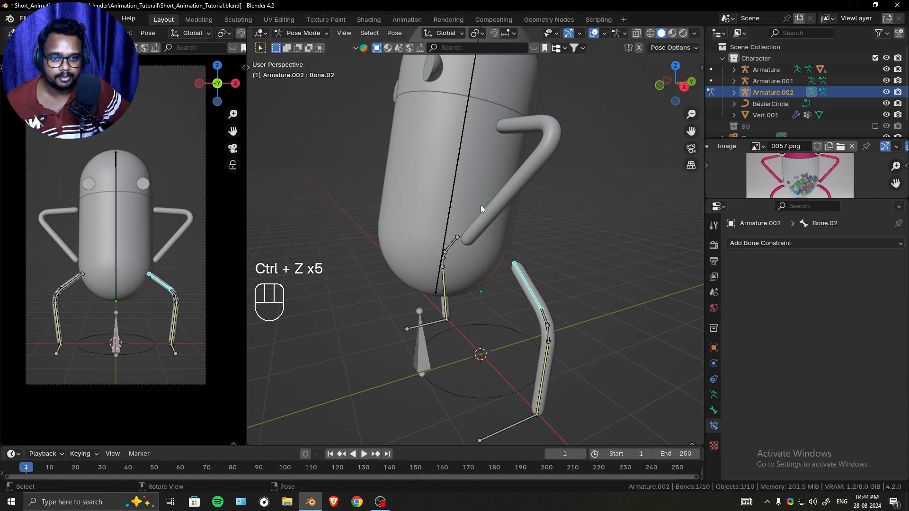
Disable the Damped Track constraint on the body bone of Armature in Object Mode
middle_drag(481, 206, 471, 223)
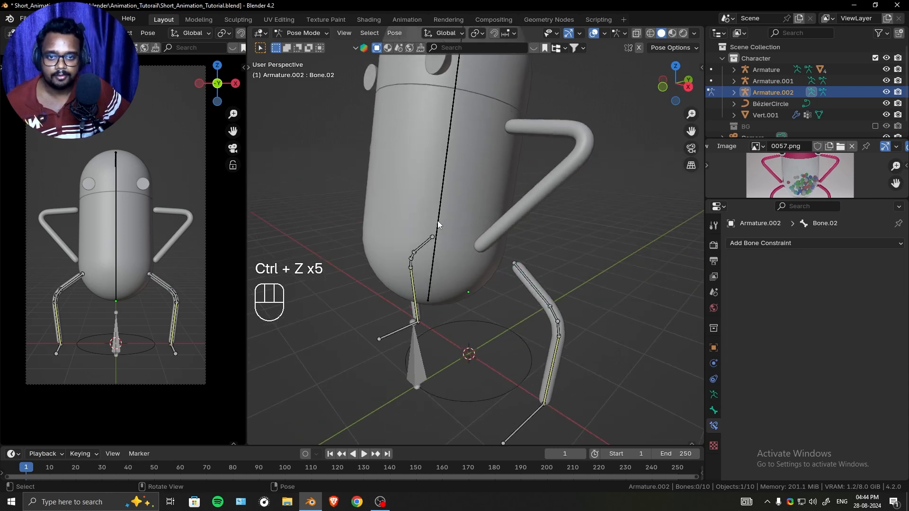
key(ctrl+Tab)
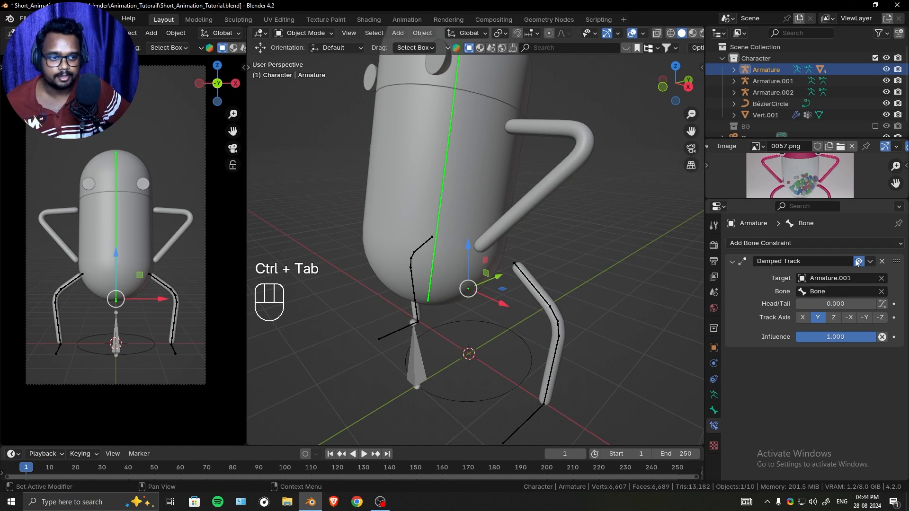
click(856, 261)
shift+middle_drag(494, 263, 493, 253)
Add a Child Of bone constraint to the upper leg bone Bone.02 of Armature.002 in Pose Mode
click(534, 277)
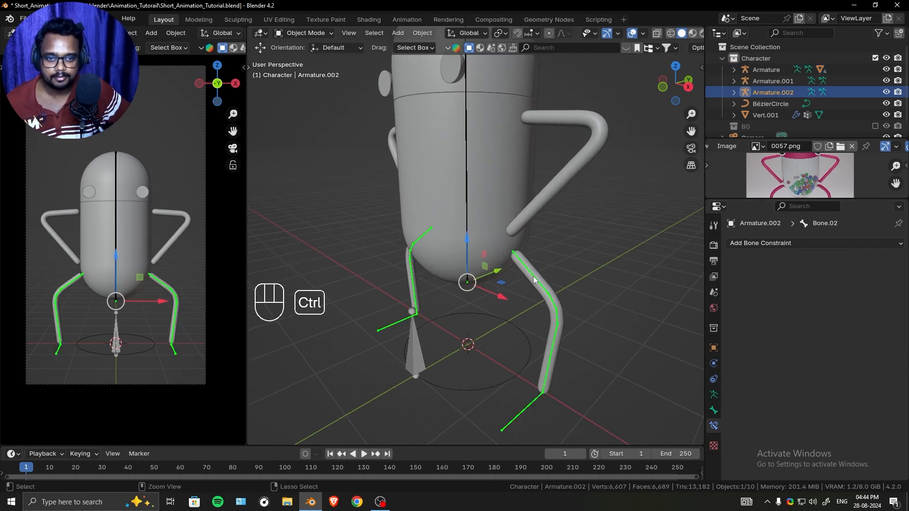
key(ctrl+Tab)
click(534, 277)
middle_drag(551, 271, 474, 264)
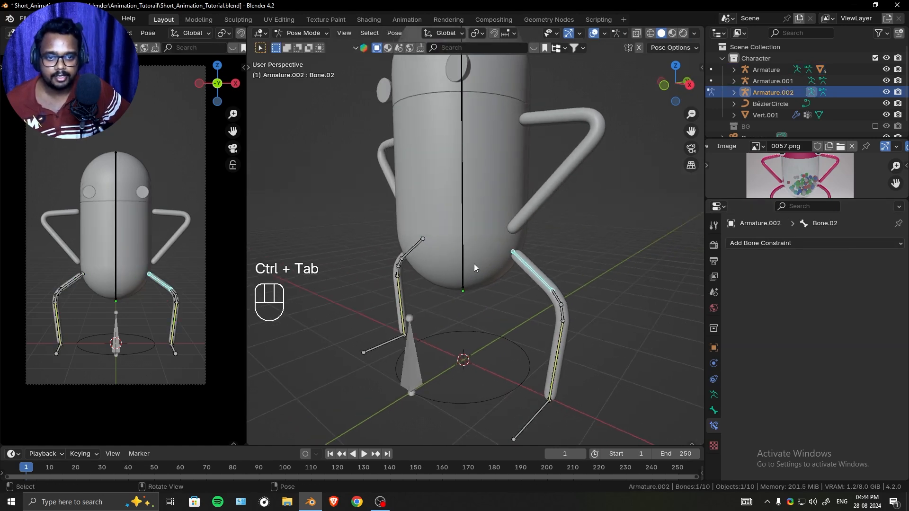
click(796, 244)
click(869, 301)
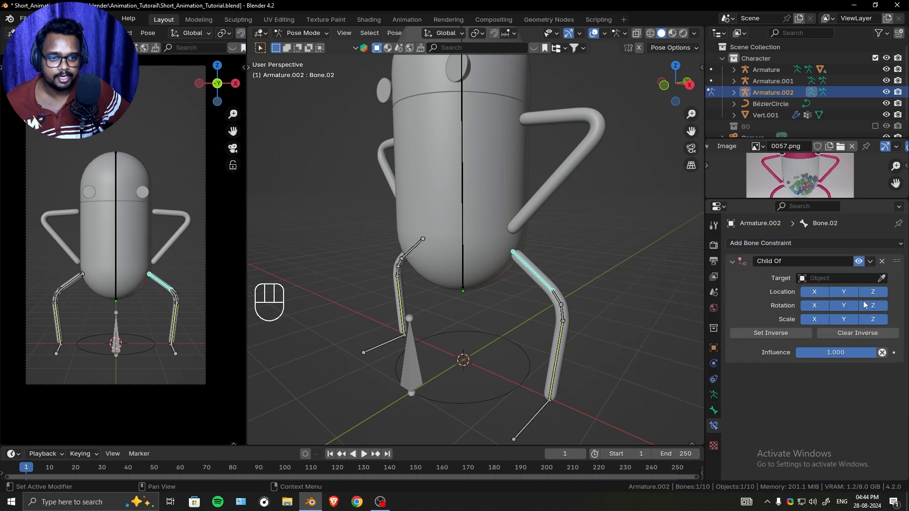
Set Bone.02's Child Of target to Armature with target bone Bone, and set the constraint's inverse
click(882, 278)
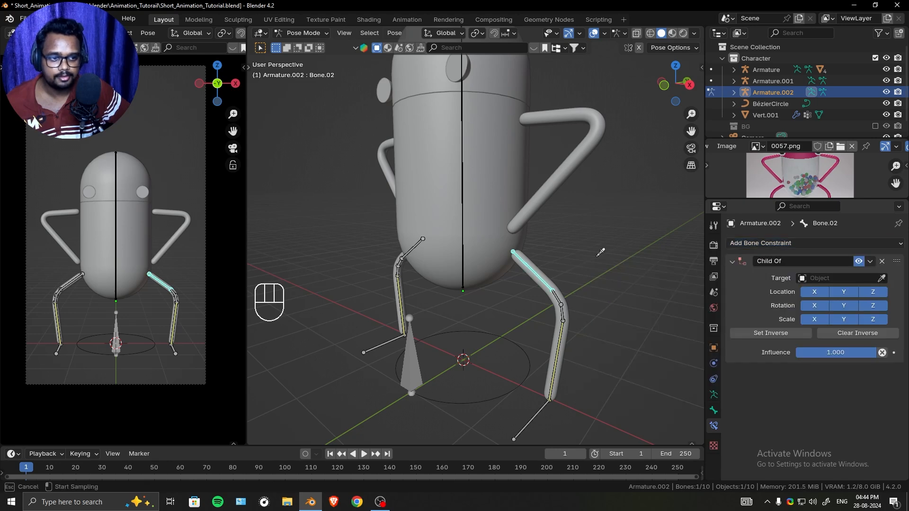
click(464, 209)
click(880, 292)
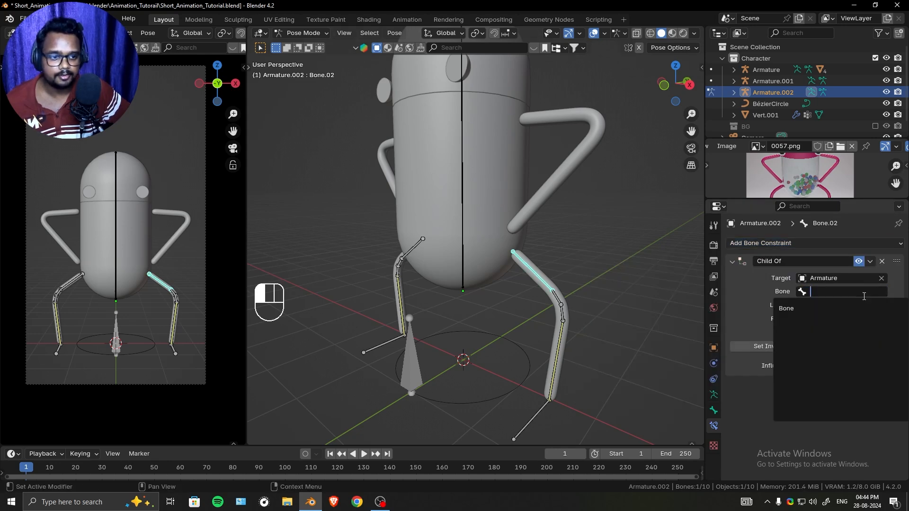
click(801, 308)
click(764, 344)
Copy Bone.02's Child Of constraint to the opposite upper leg bone Bone.06 with Copy Constraints to Selected Bones
middle_drag(437, 284, 481, 289)
scroll(458, 295, up, 1)
click(391, 274)
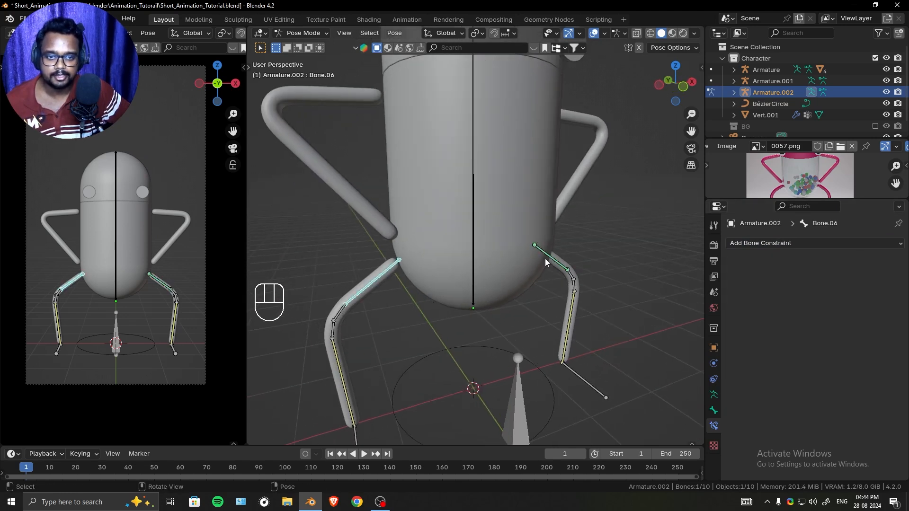
scroll(554, 258, down, 2)
scroll(561, 258, up, 2)
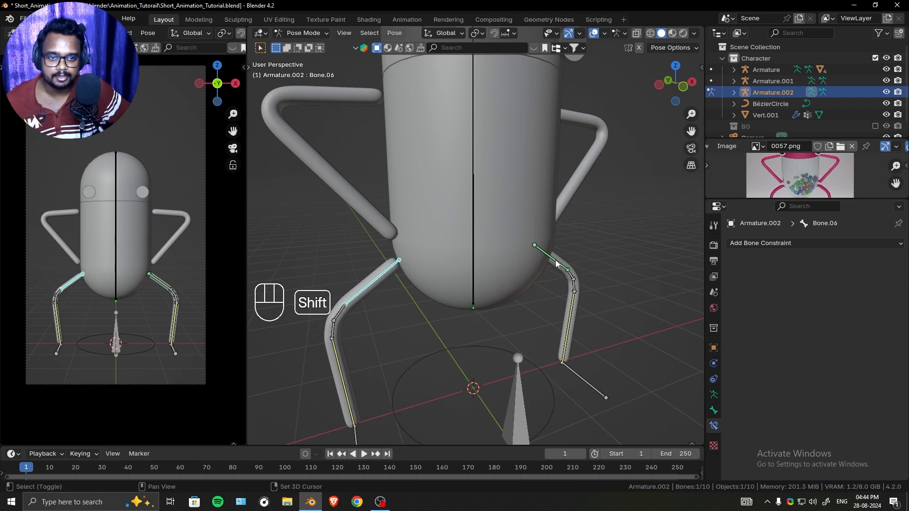
shift+click(557, 264)
middle_drag(607, 260, 572, 225)
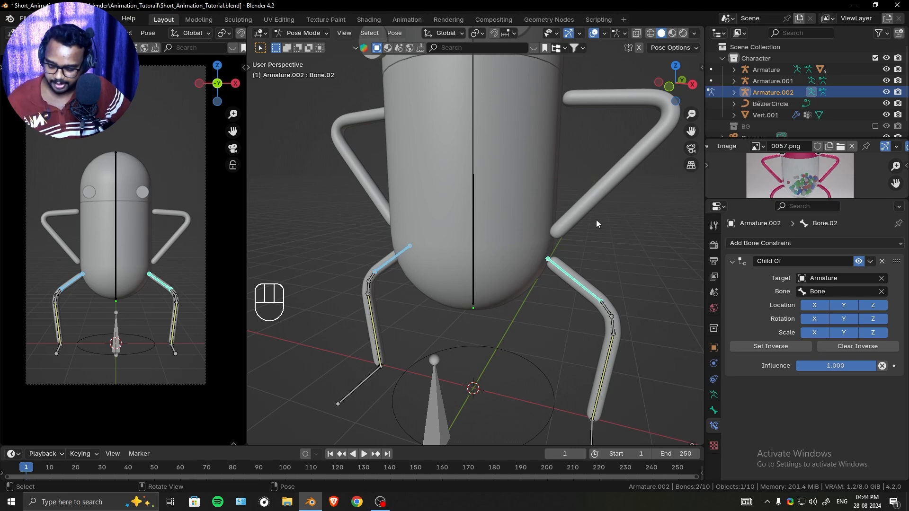
key(F3)
text(copy)
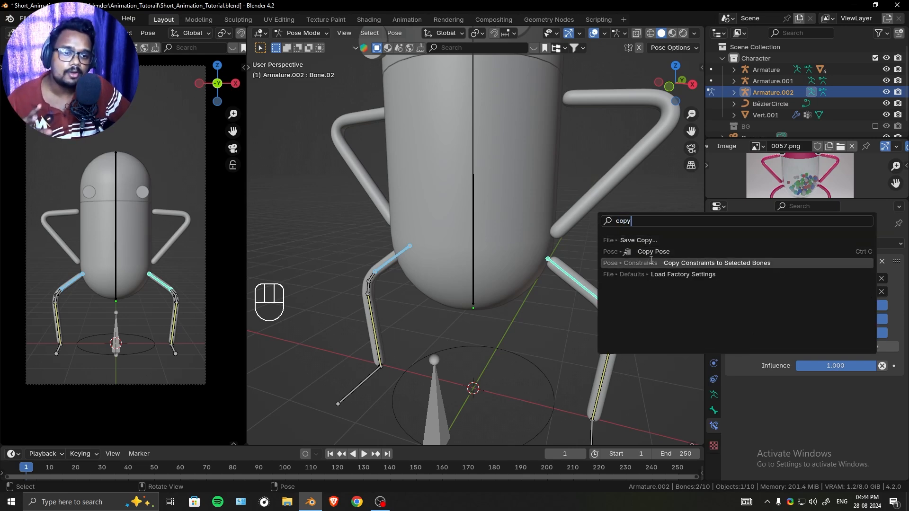
click(709, 264)
middle_drag(521, 266, 563, 271)
click(512, 307)
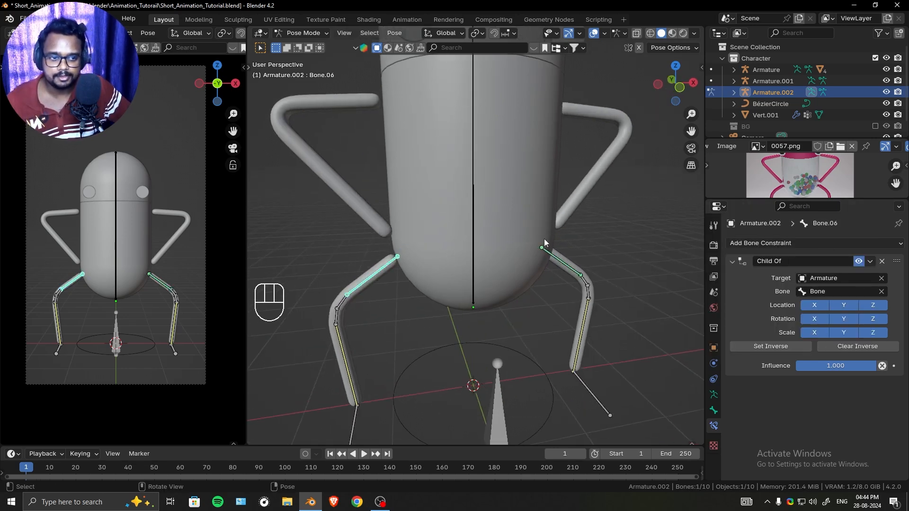
Return to Object Mode and re-enable the Damped Track constraint on Armature's body bone
middle_drag(544, 239, 478, 256)
key(ctrl+Tab)
click(445, 245)
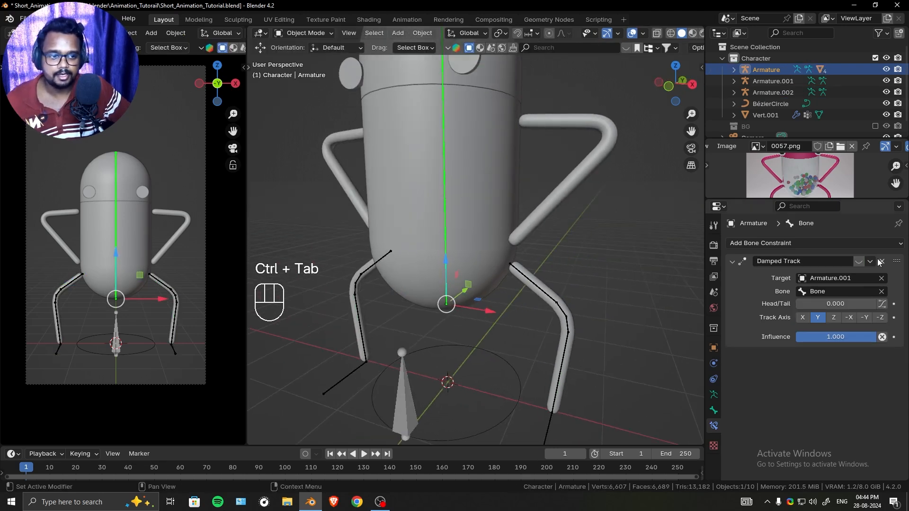
click(859, 262)
scroll(580, 269, down, 3)
middle_drag(581, 269, 522, 294)
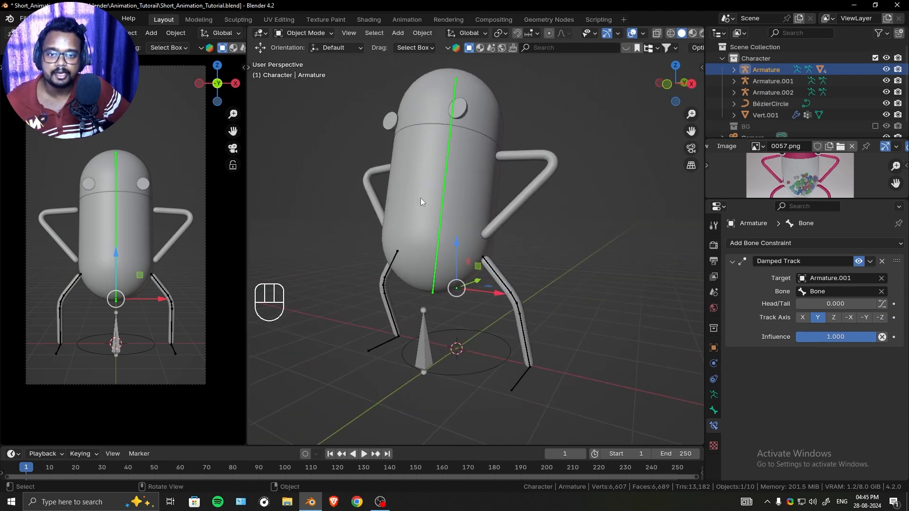
middle_drag(421, 198, 437, 262)
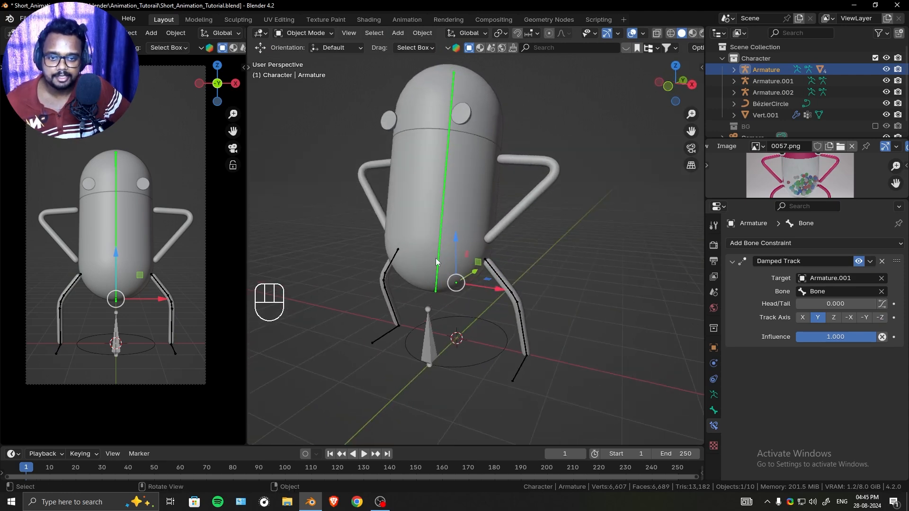
Scale the BézierCircle path down to about 0.522
click(484, 362)
key(s)
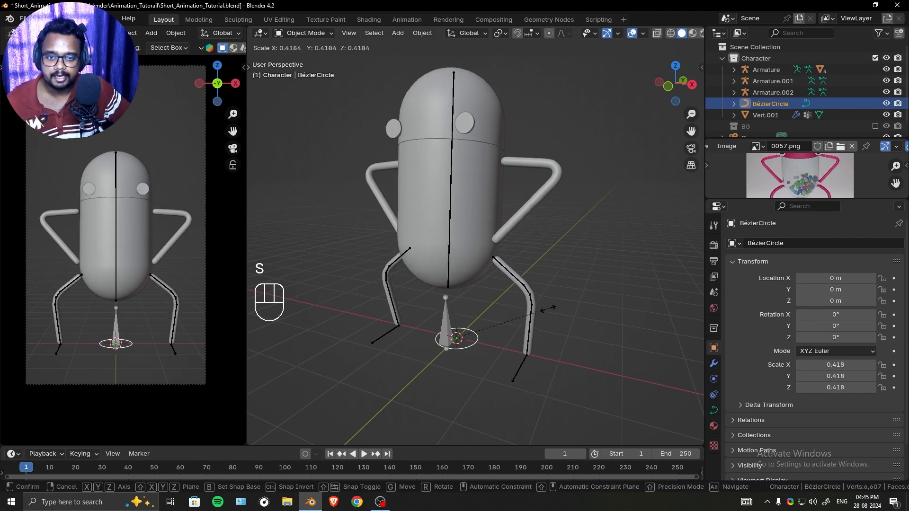
click(576, 318)
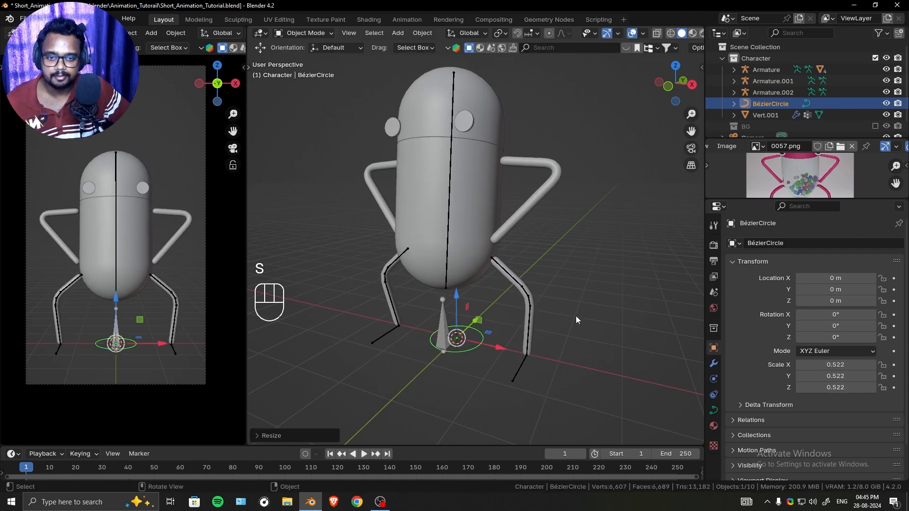
Preview the wobble by varying the Follow Path offset of Armature.001's bone, cancelling the changes
click(447, 333)
drag(842, 292, 890, 292)
drag(841, 292, 866, 292)
right_click(841, 292)
right_click(841, 292)
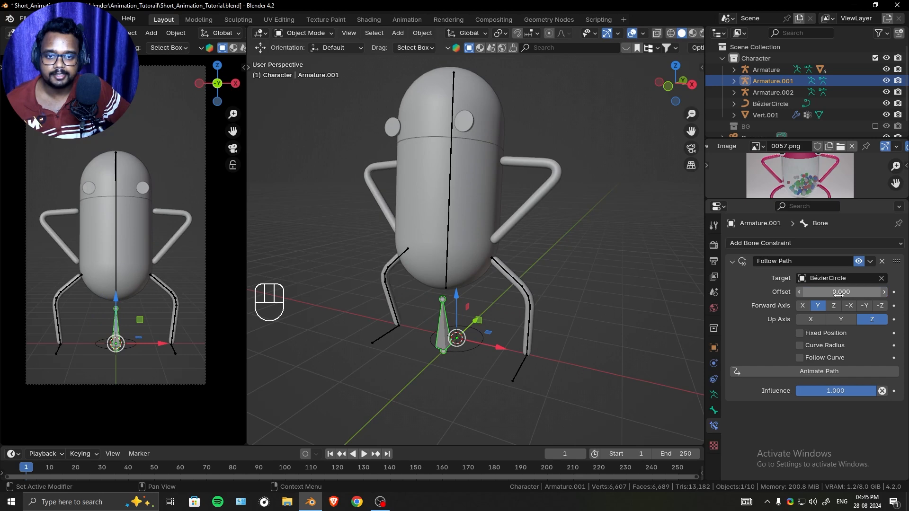
Try moving the body's Armature vertically to test how the legs bend, then cancel the move
click(448, 209)
key(g)
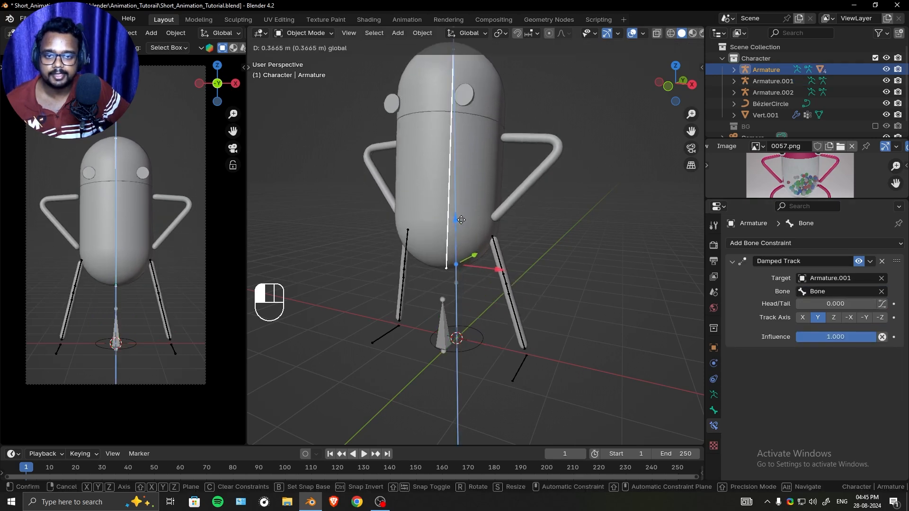
right_click(459, 218)
key(ctrl+z)
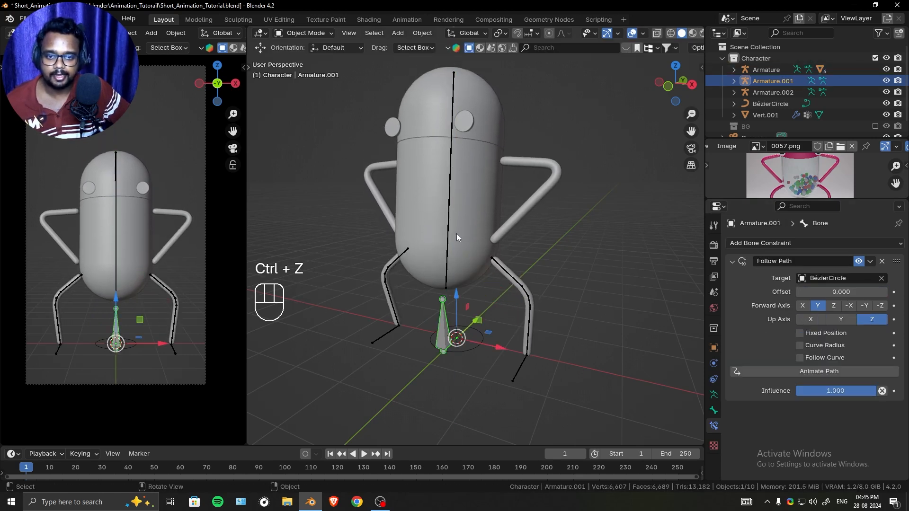
Select the body's Armature and enlarge the timeline area below the 3D viewports
click(451, 246)
click(449, 243)
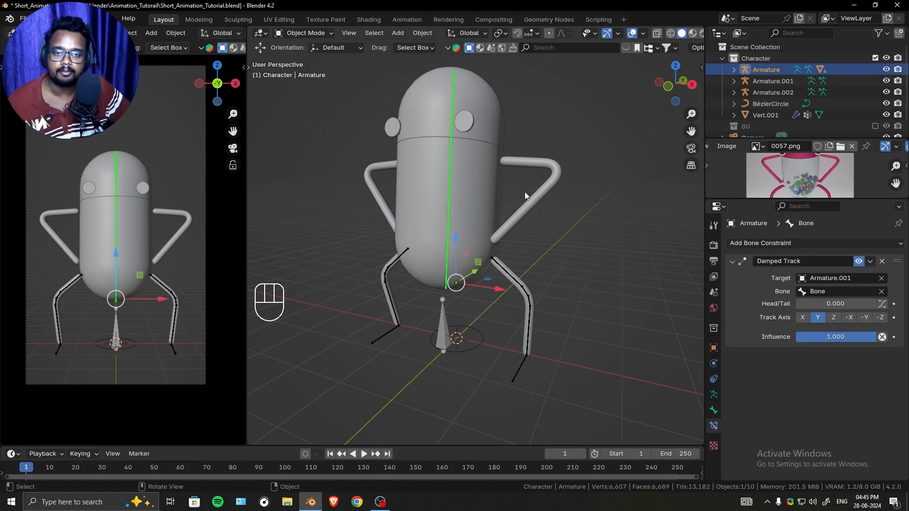
drag(434, 444, 441, 378)
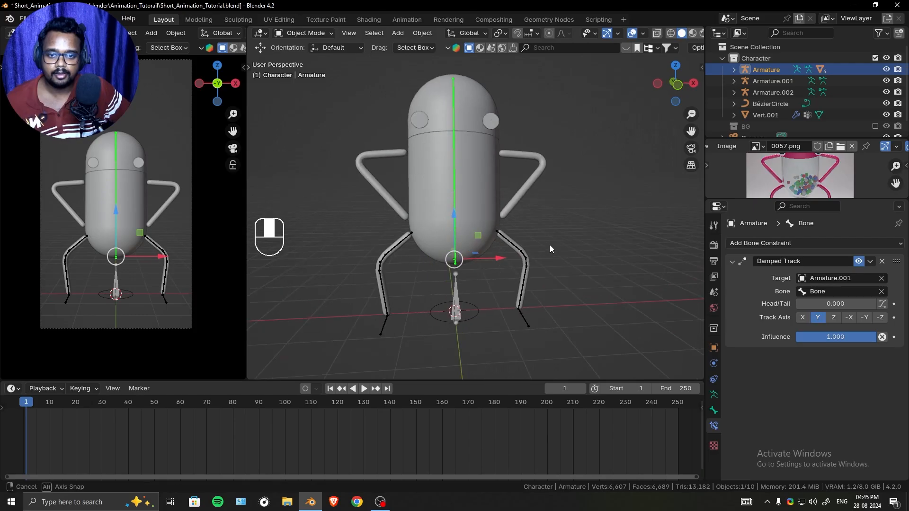
middle_drag(550, 246, 510, 313)
In Pose Mode, keyframe the Follow Path offset of Armature.001's bone at 0 on frame 1
click(453, 315)
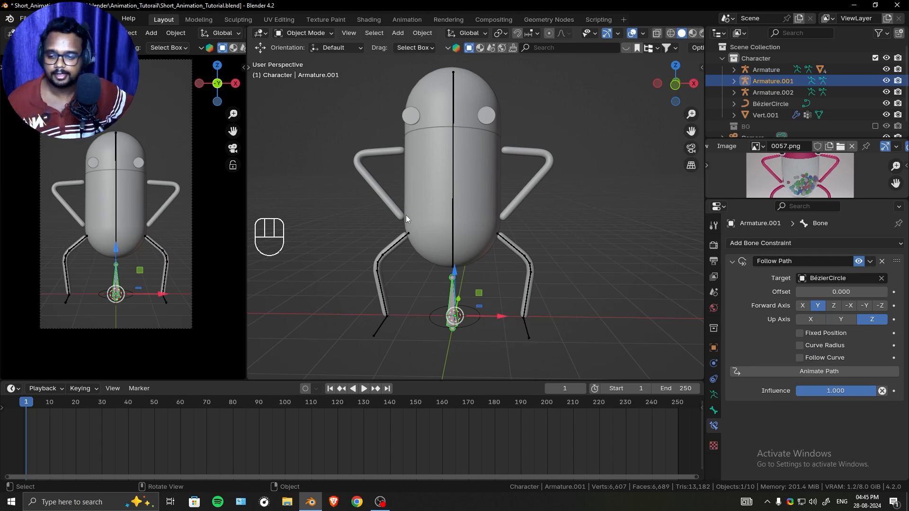
middle_drag(499, 326, 461, 320)
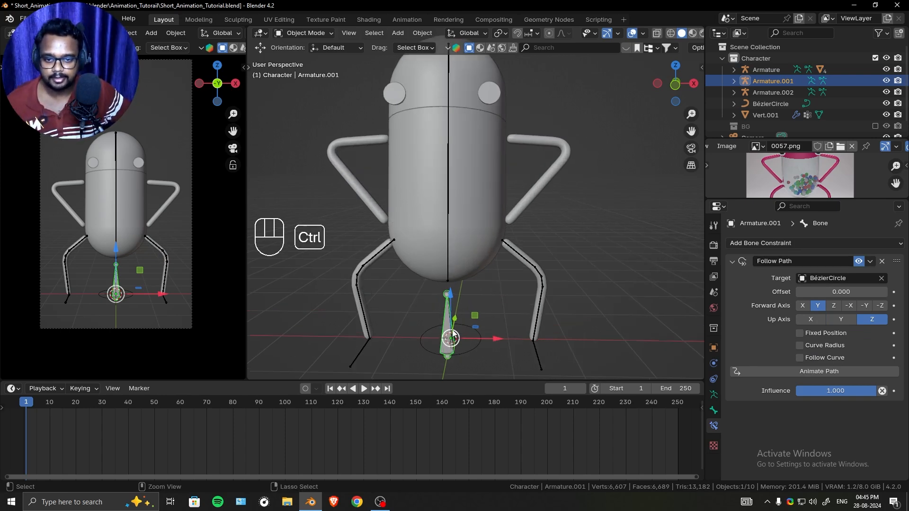
key(ctrl+Tab)
shift+middle_drag(516, 298, 516, 271)
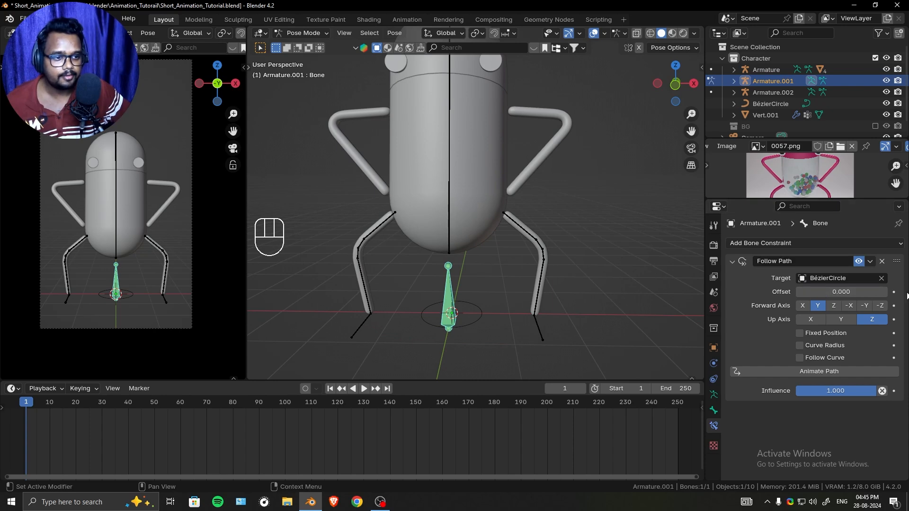
click(895, 292)
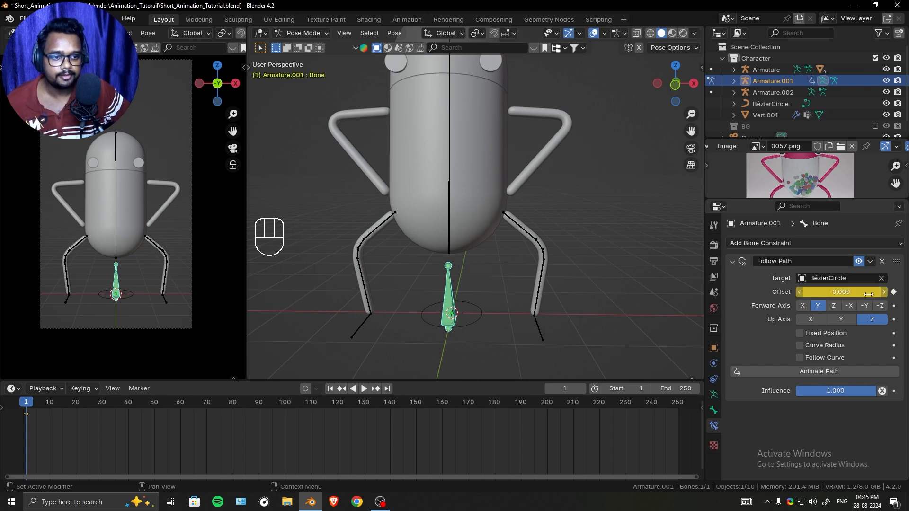
Check the scene's frame rate in the output settings and set the end frame to 24*10 (240)
click(714, 244)
scroll(789, 415, down, 5)
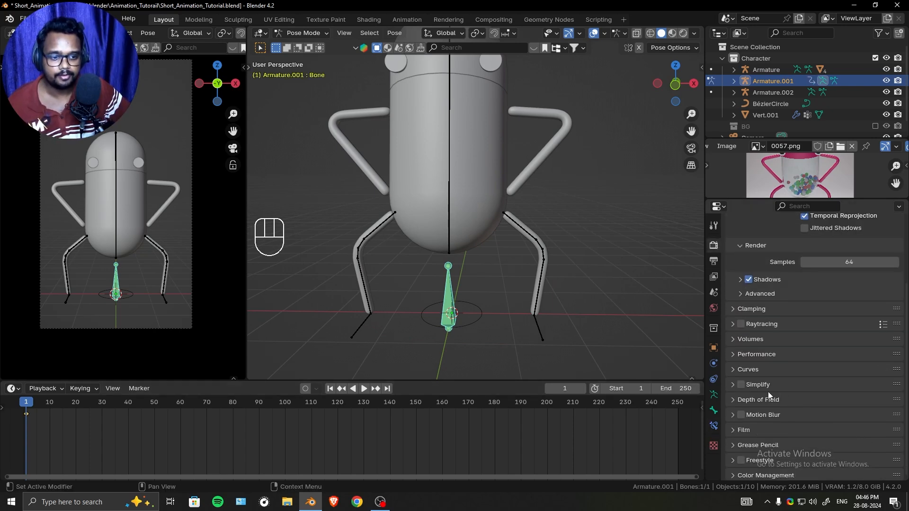
scroll(769, 393, down, 1)
click(754, 428)
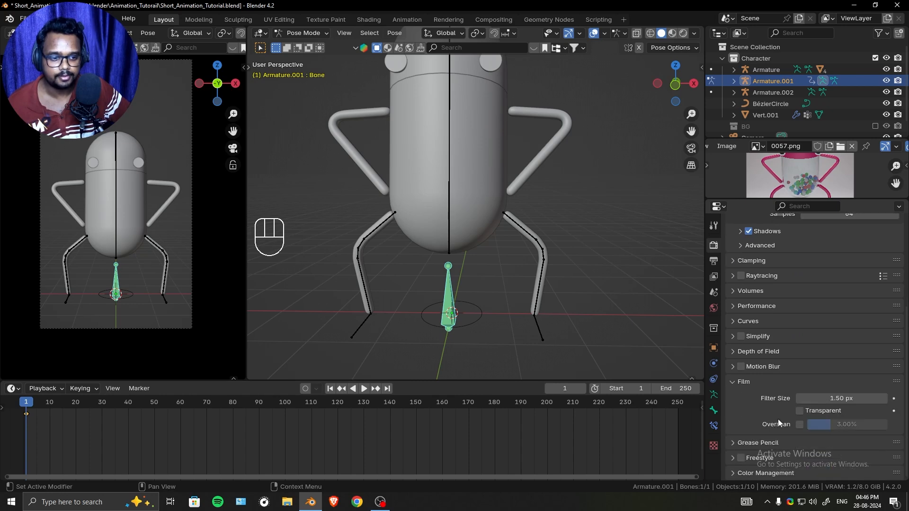
click(714, 259)
scroll(784, 311, up, 5)
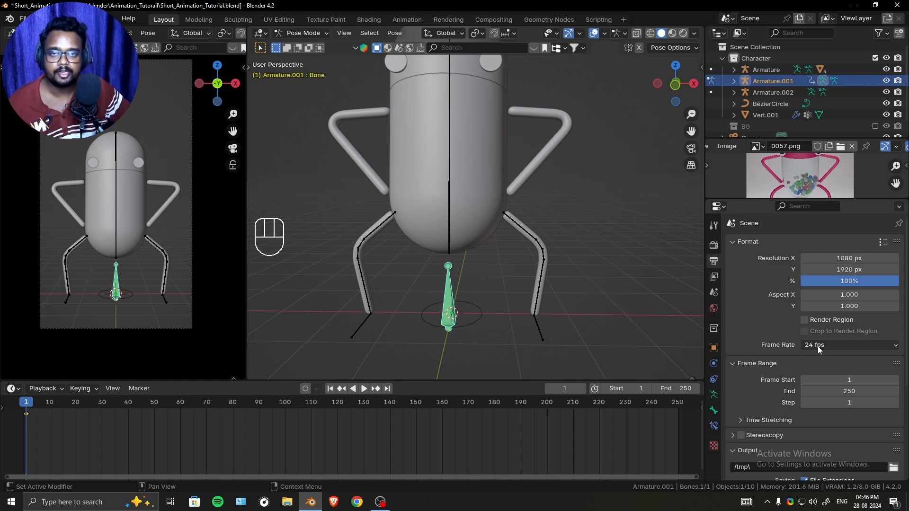
click(680, 388)
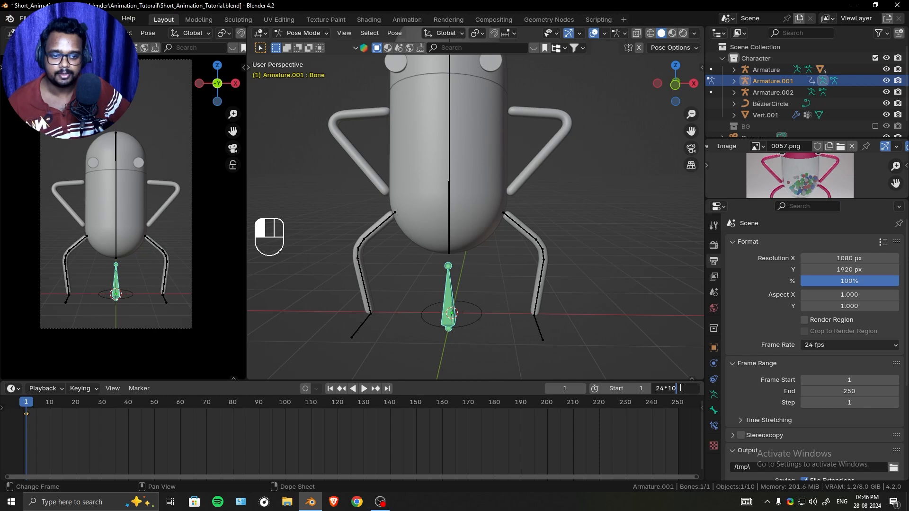
key(Return)
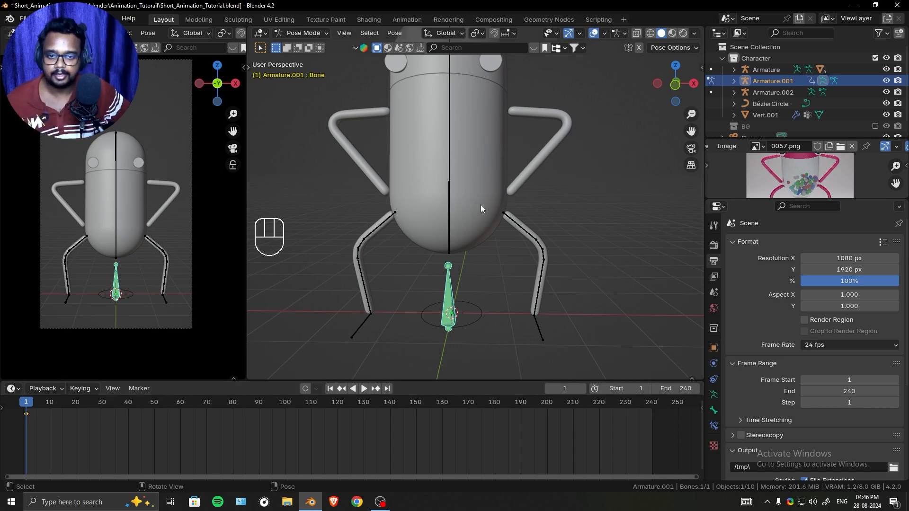
Set the bone's Follow Path offset to 400 at frame 240 and keyframe it
click(714, 426)
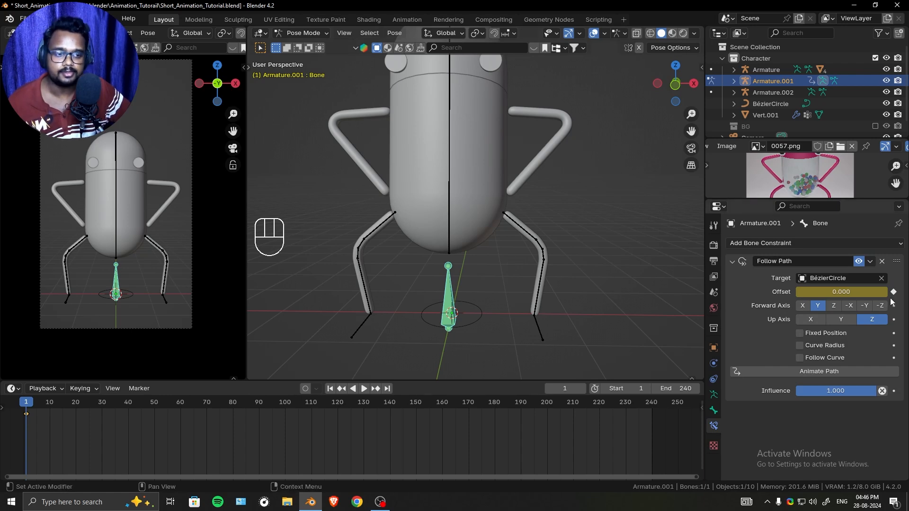
click(388, 389)
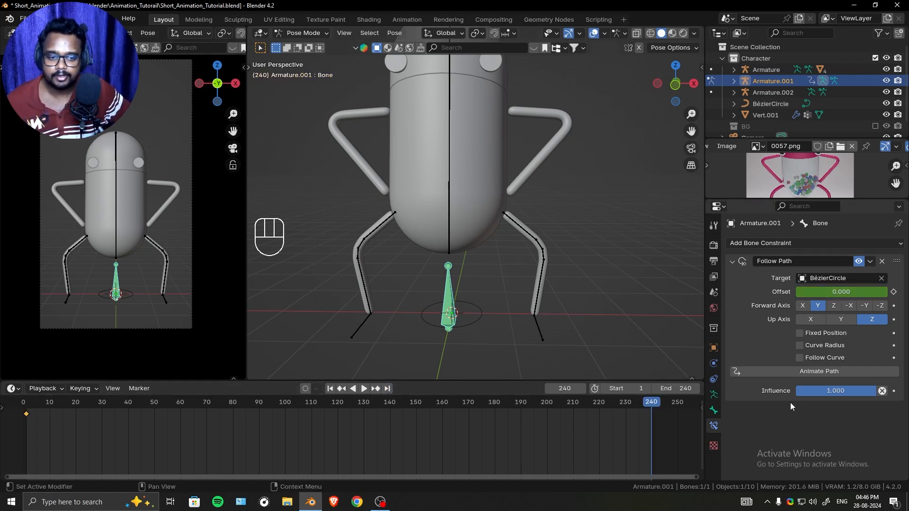
drag(835, 292, 905, 293)
click(829, 293)
text(400)
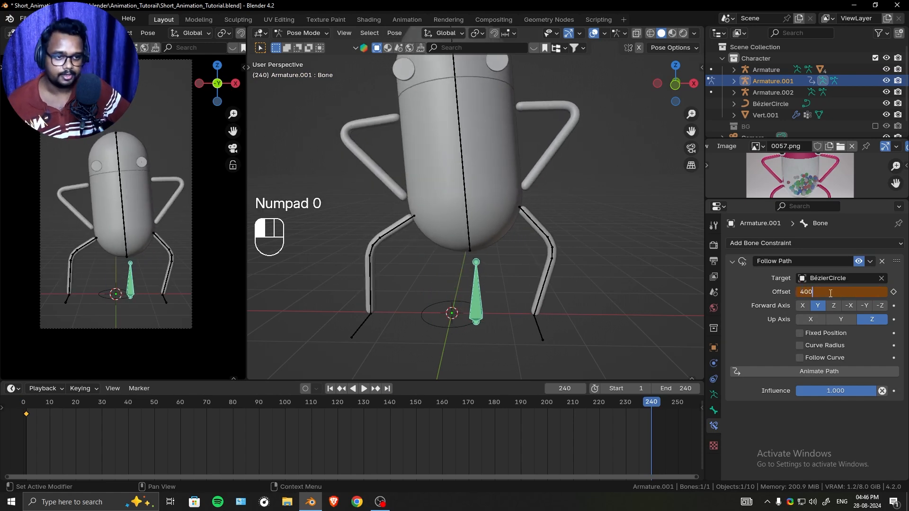
key(Return)
key(i)
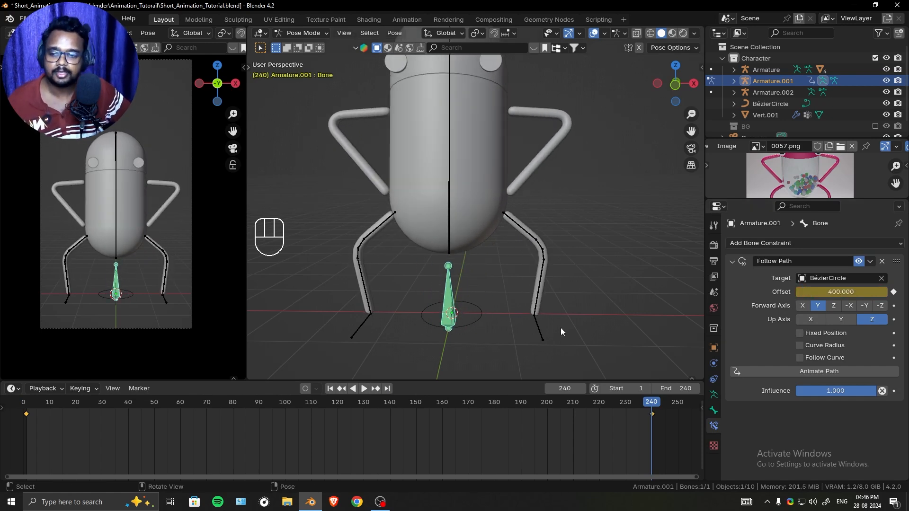
Play the wobble animation from near the start to check its motion
mouse_move(32, 405)
mouse_down()
mouse_move(652, 408)
mouse_move(36, 412)
mouse_up()
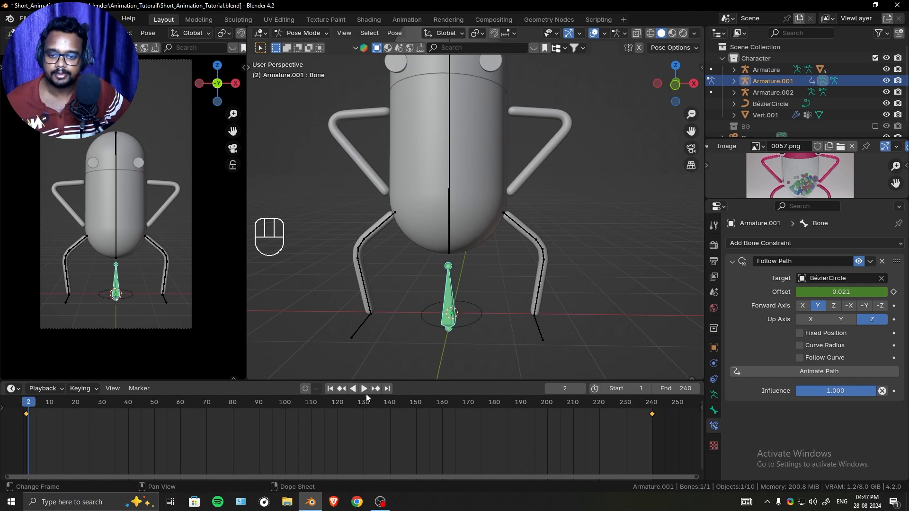
key(space)
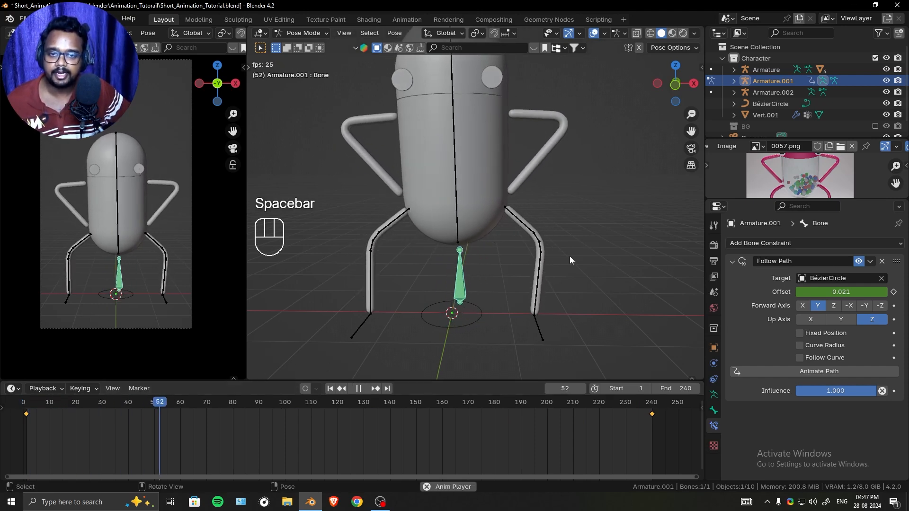
key(space)
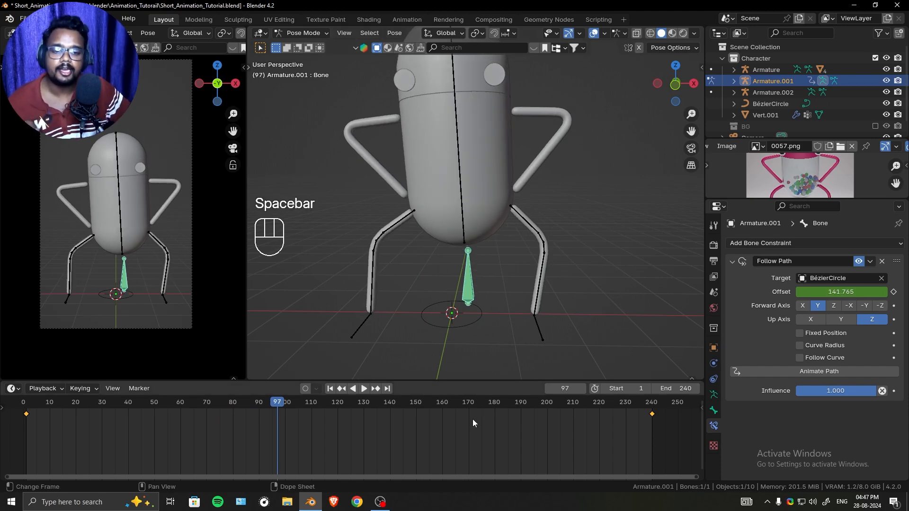
Set the interpolation of the offset keyframes to Linear
right_click(460, 429)
mouse_move(448, 404)
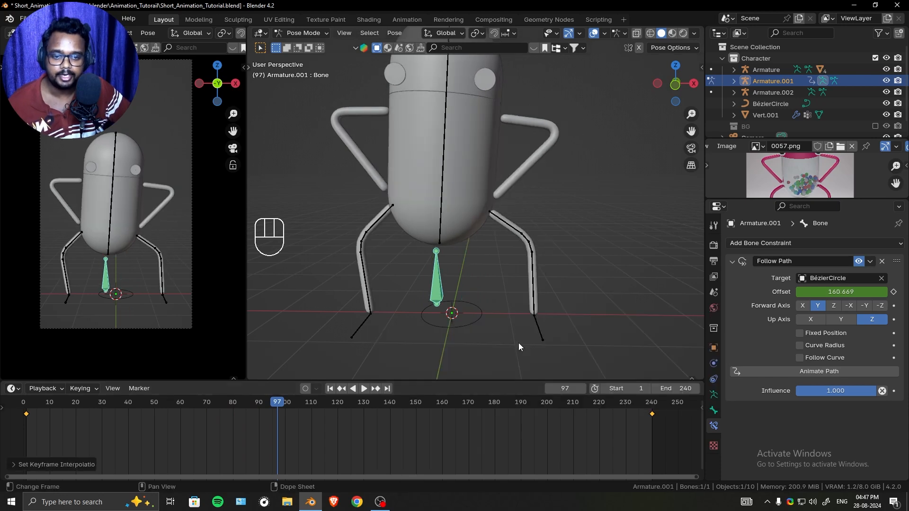
click(518, 343)
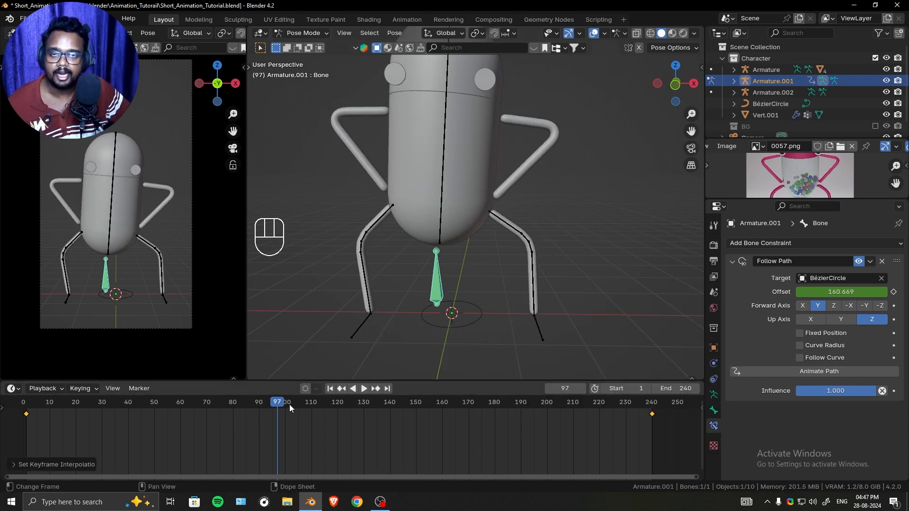
Replay the animation from the first frame to check the evenly paced wobble
drag(20, 404, 24, 432)
key(space)
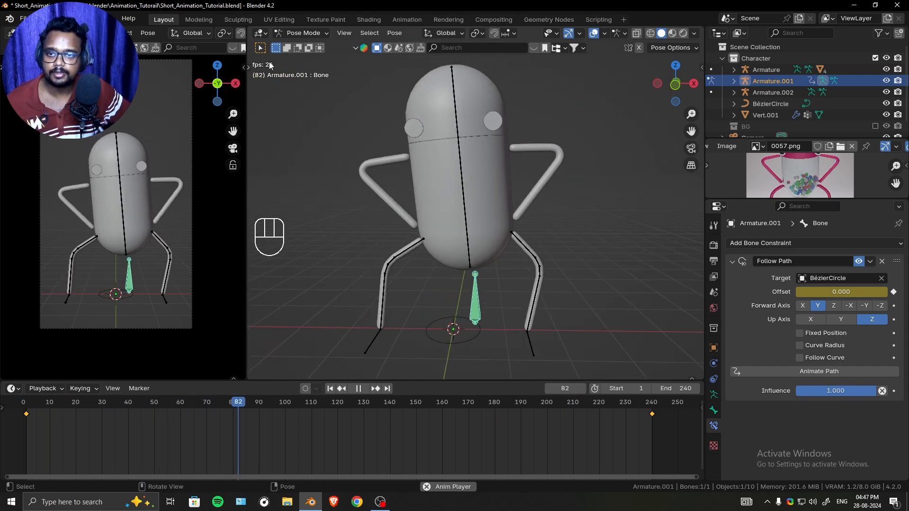
key(space)
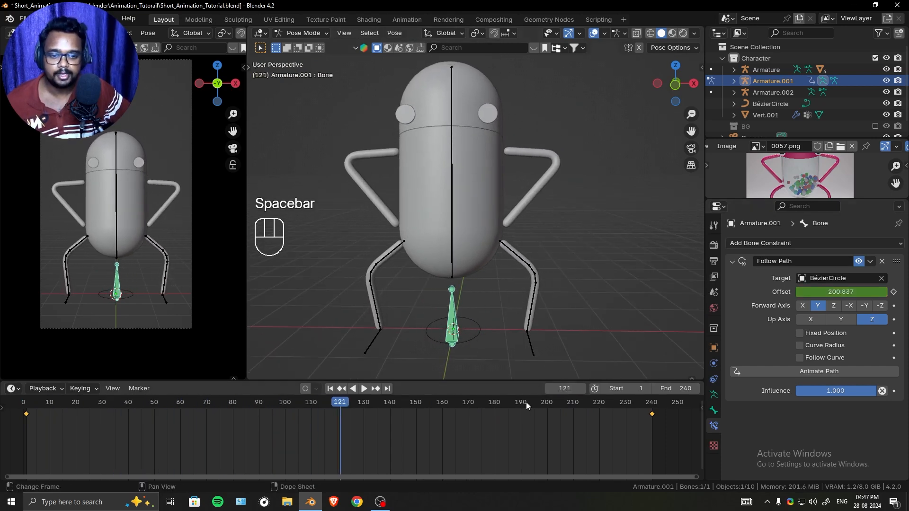
Raise the Follow Path offset to 800 at frame 240 and update its keyframe
click(389, 388)
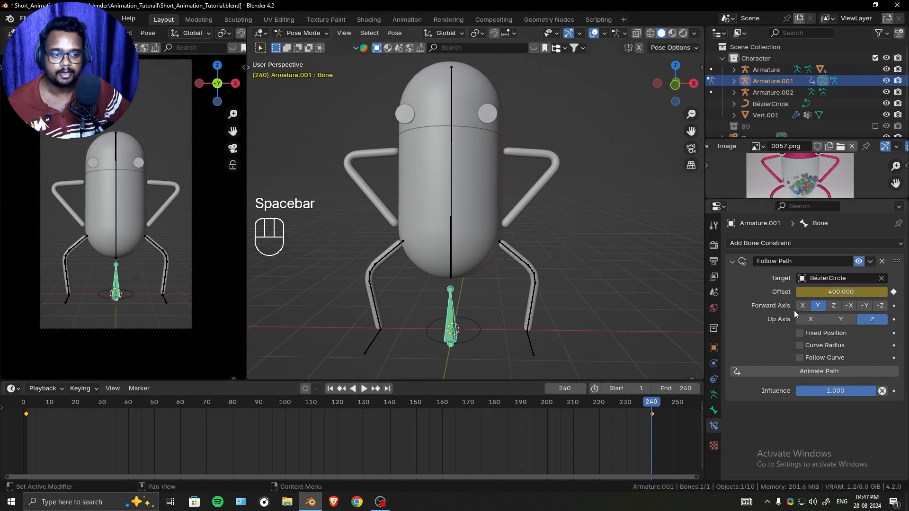
click(843, 292)
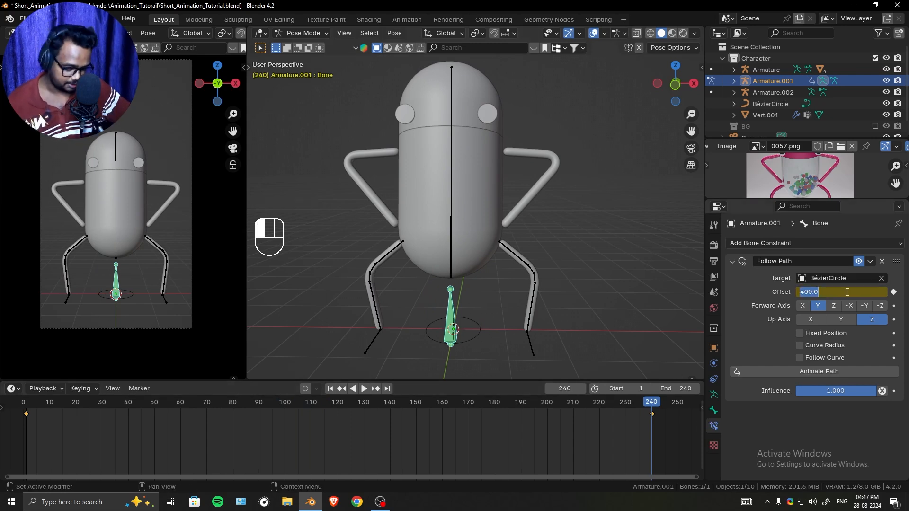
text(800)
key(Return)
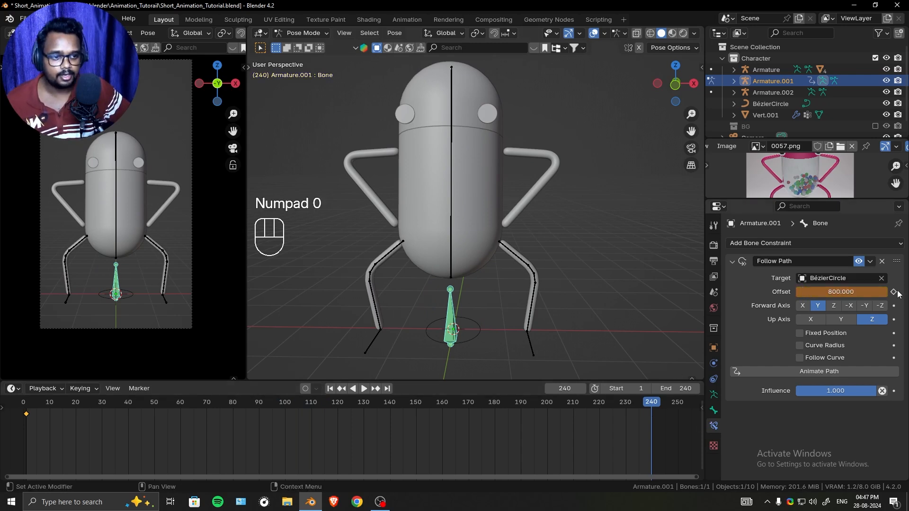
click(895, 292)
Play back the animation to review the faster wobble
key(space)
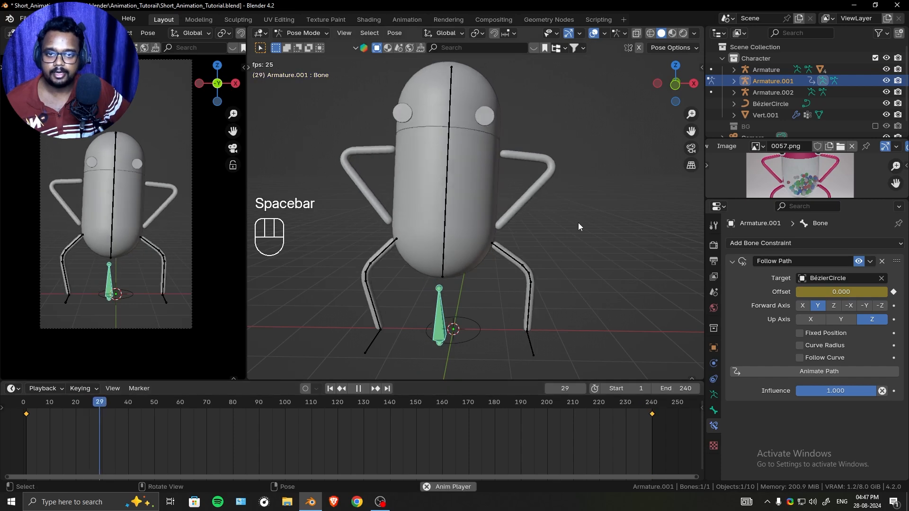
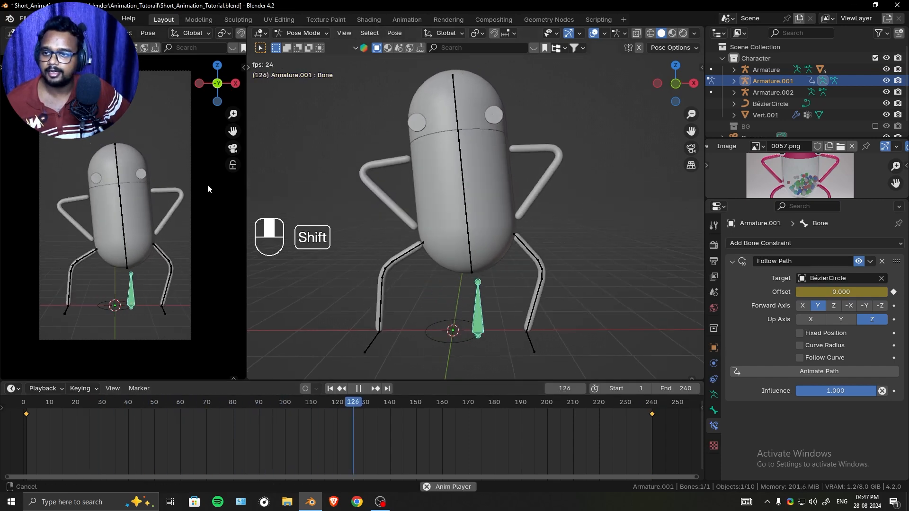
key(space)
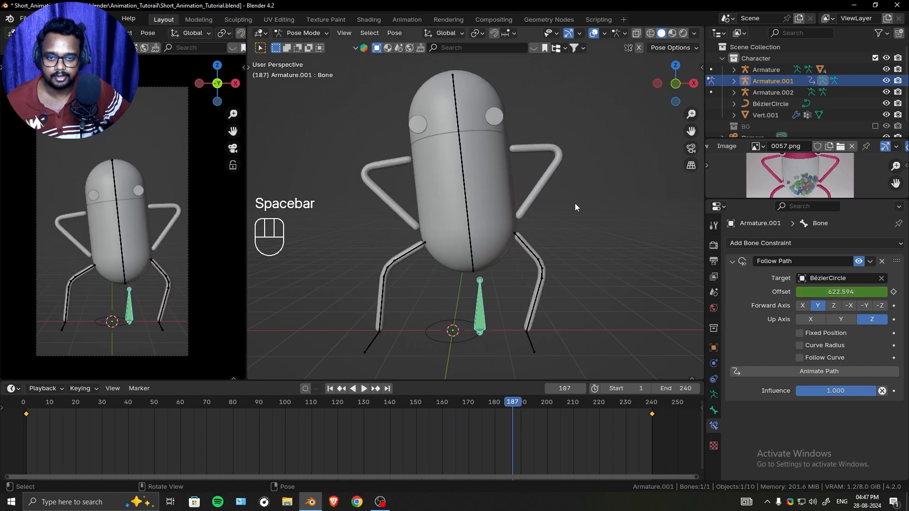
key(space)
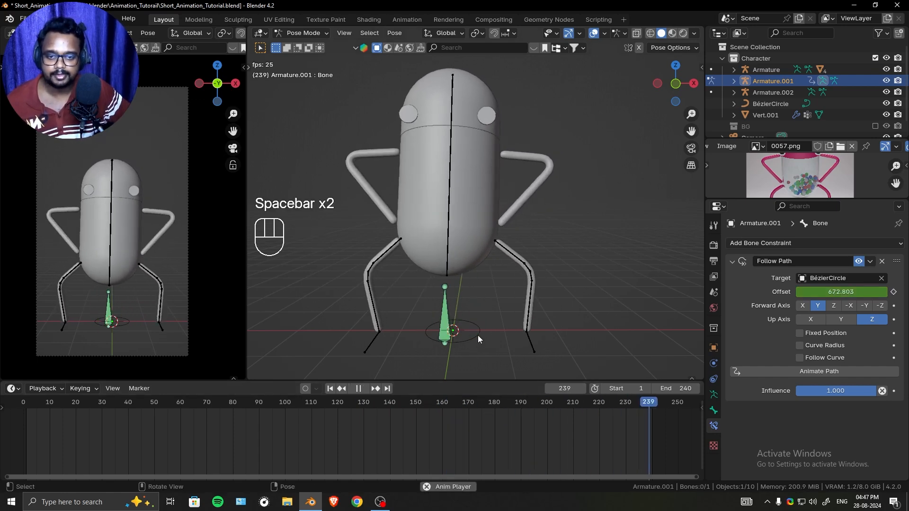
Return to Object Mode and save the Blender file
key(ctrl+Tab)
click(477, 336)
key(s)
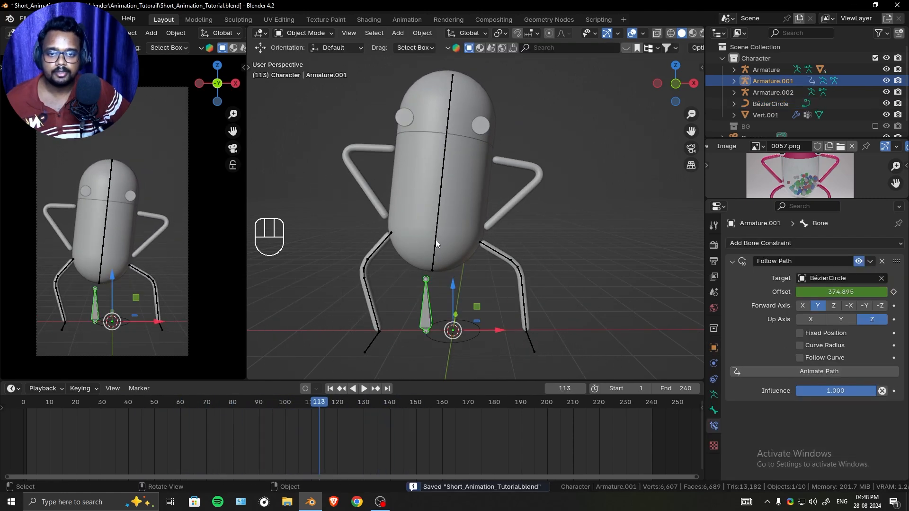
Select the body's Armature, switch it to Pose Mode and go to frame 1
click(436, 240)
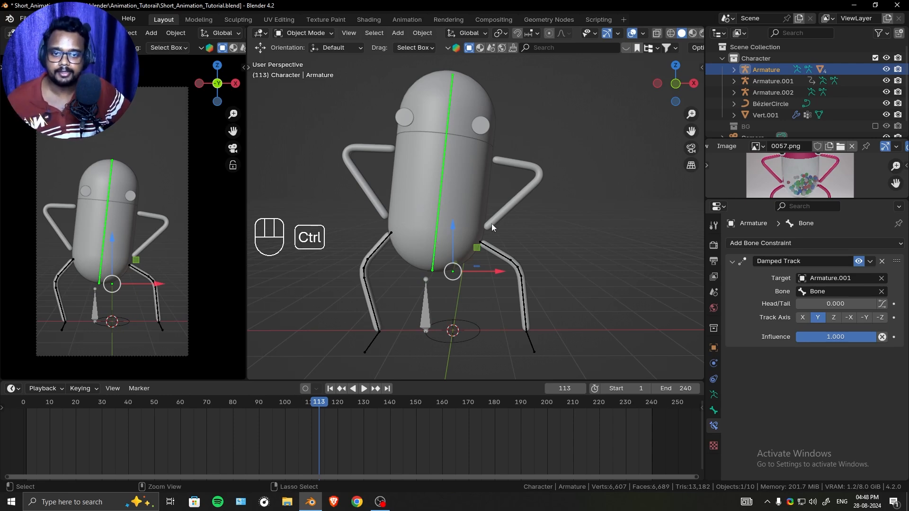
key(ctrl+Tab)
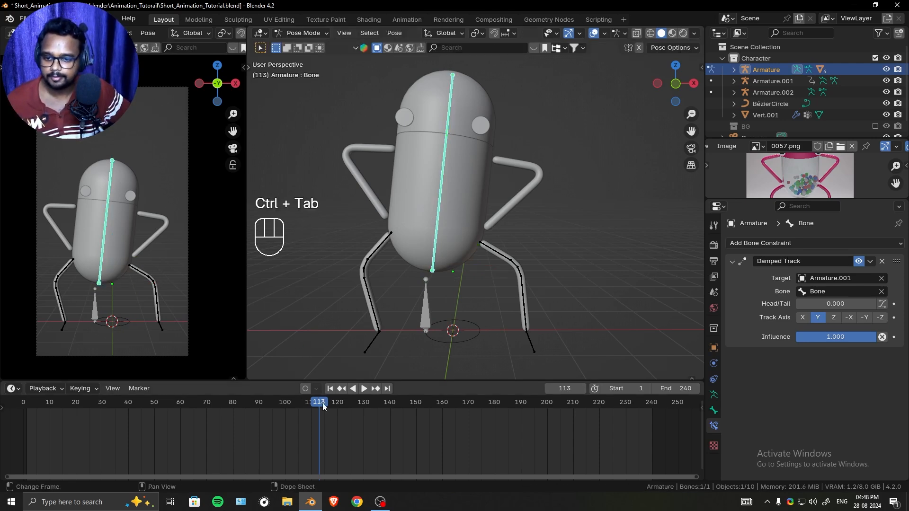
click(330, 389)
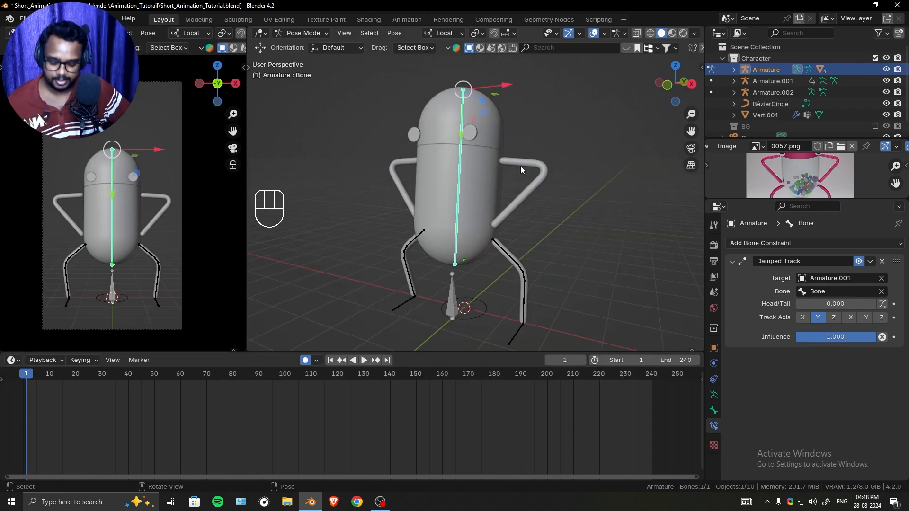
Insert a keyframe for the body bone at frame 1 and turn off auto keying
key(i)
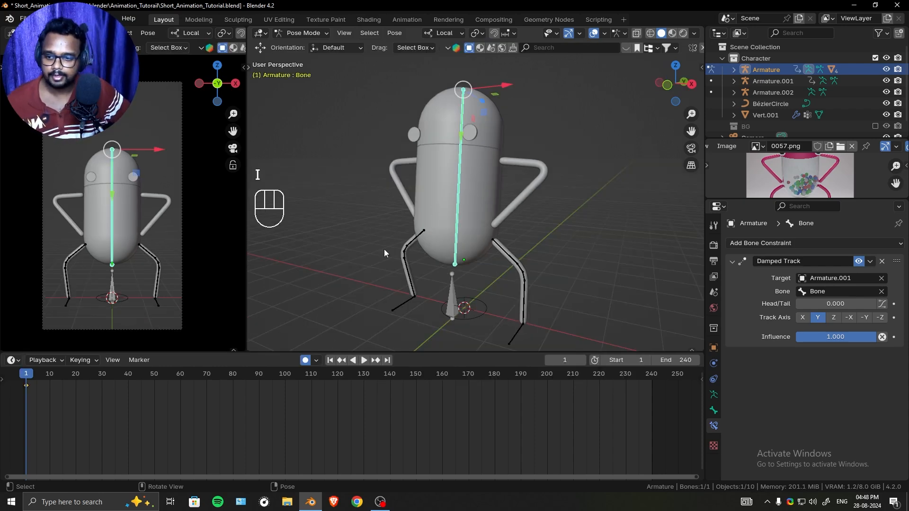
click(306, 361)
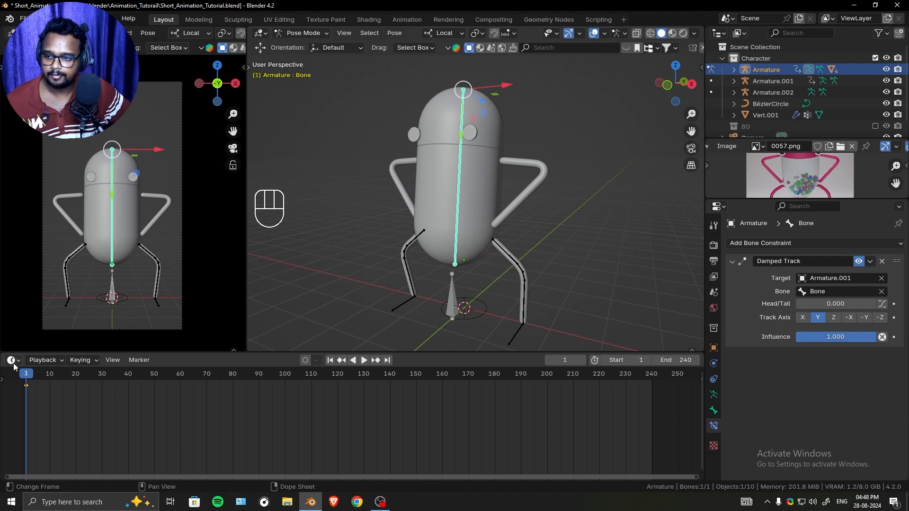
Change the timeline area to the Graph Editor and select the bone's Y Location channel in a widened channel list
click(11, 359)
click(11, 360)
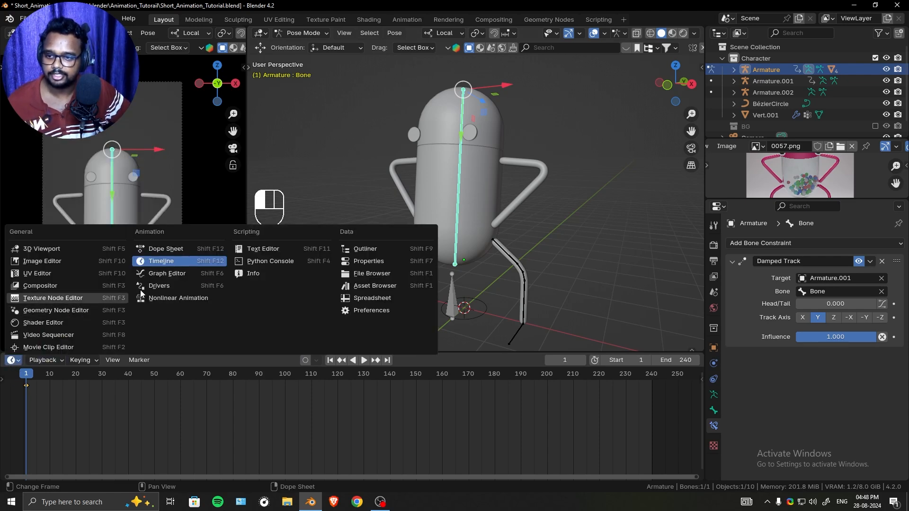
click(167, 274)
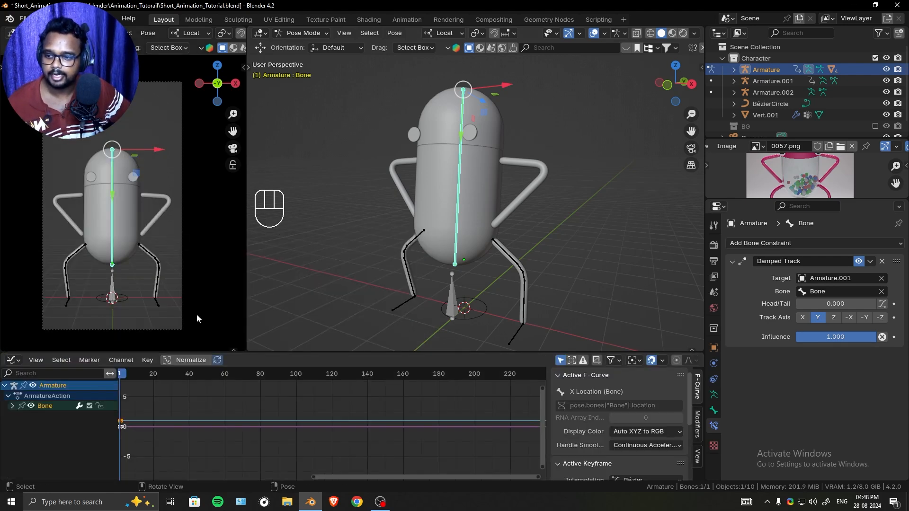
click(12, 407)
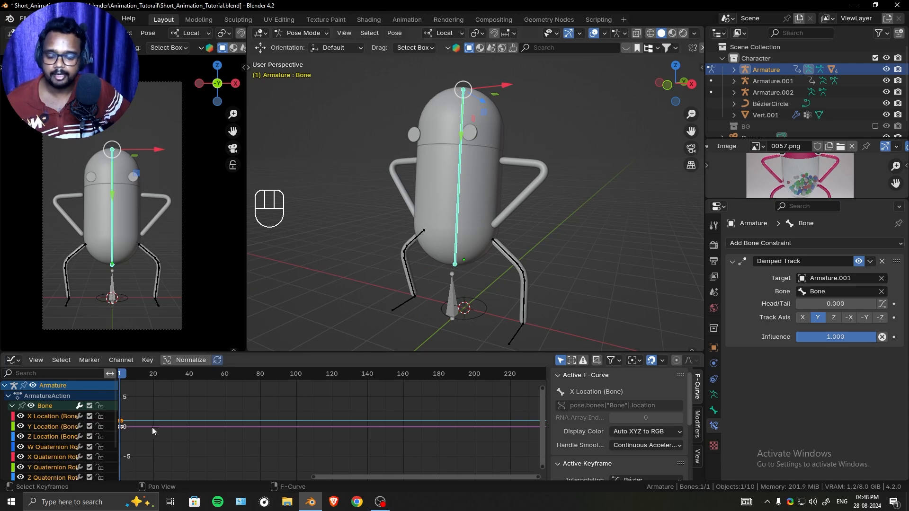
scroll(55, 427, down, 3)
drag(117, 426, 169, 426)
scroll(57, 441, up, 3)
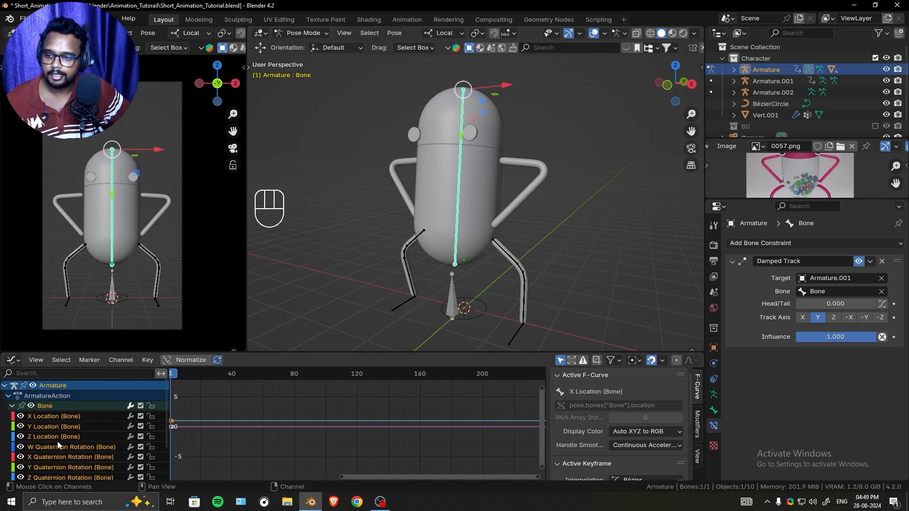
click(61, 426)
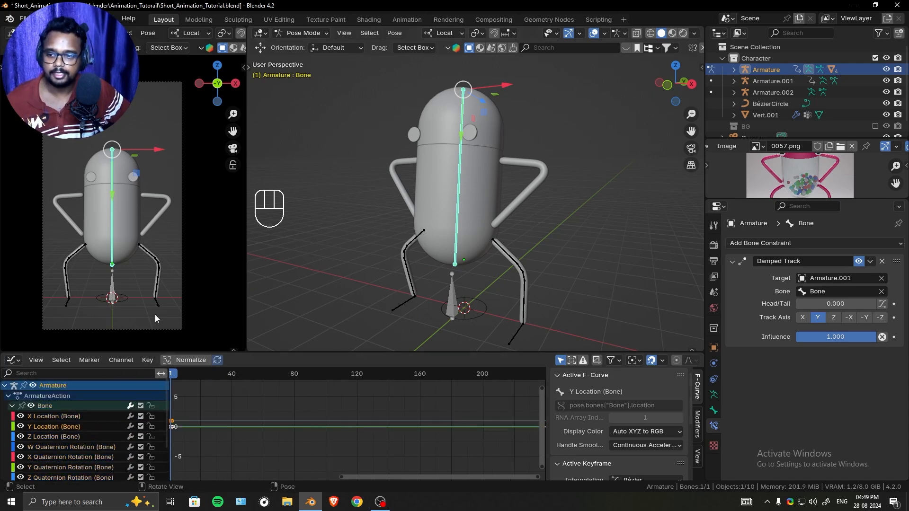
Frame all the bone's curves in the Graph Editor and enlarge the editor's area upward
scroll(419, 183, up, 3)
shift+middle_drag(419, 184, 530, 228)
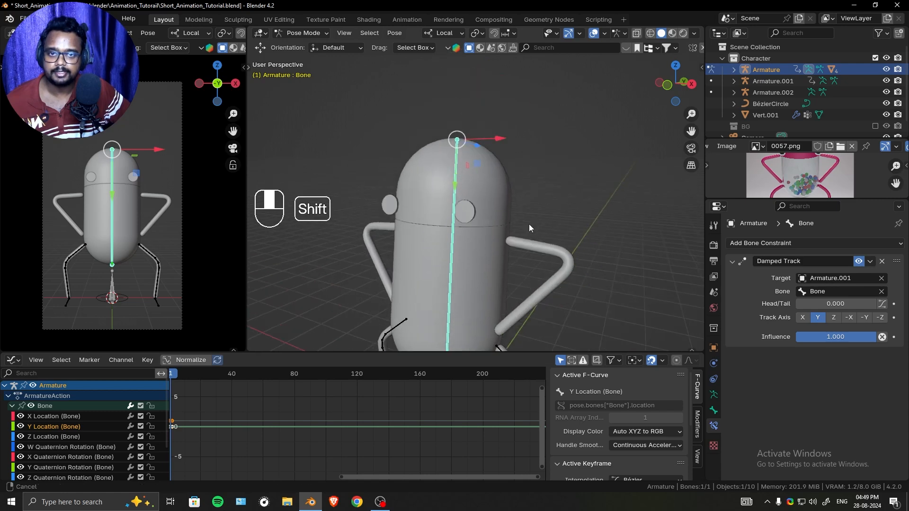
scroll(529, 228, up, 4)
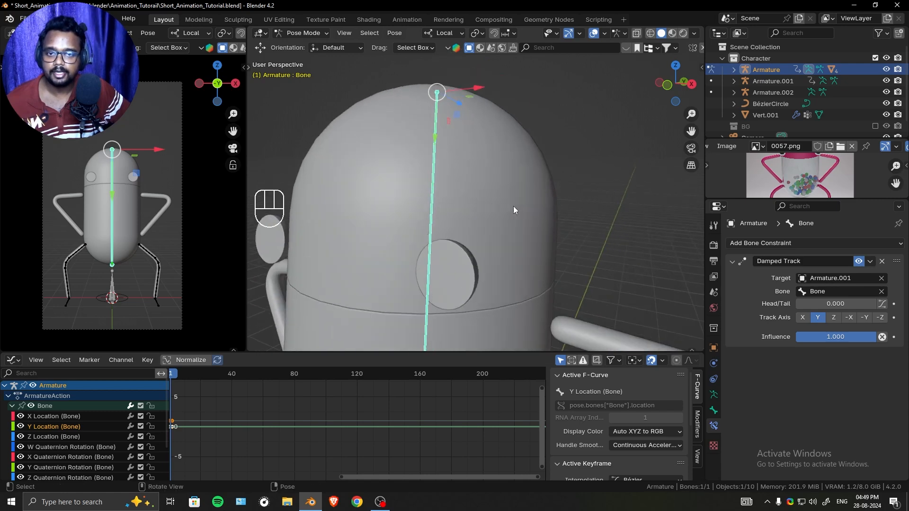
click(461, 144)
click(432, 138)
scroll(93, 430, down, 5)
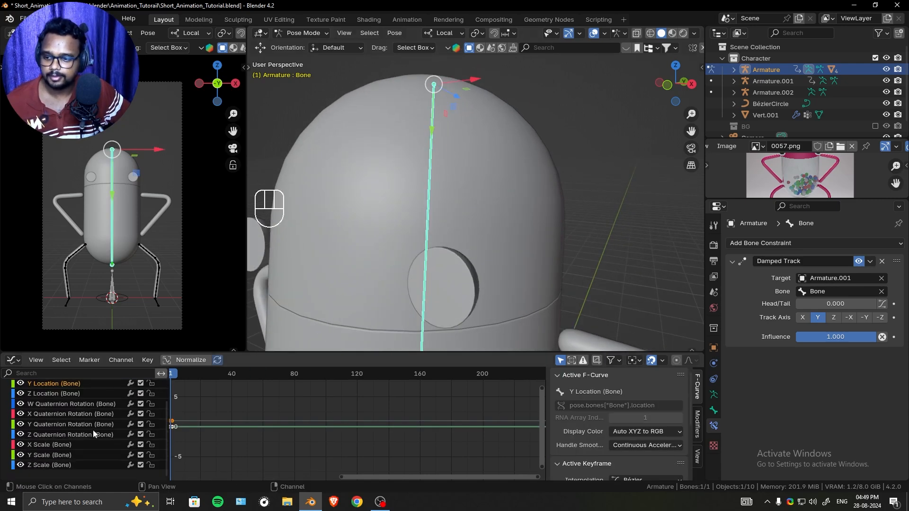
key(Home)
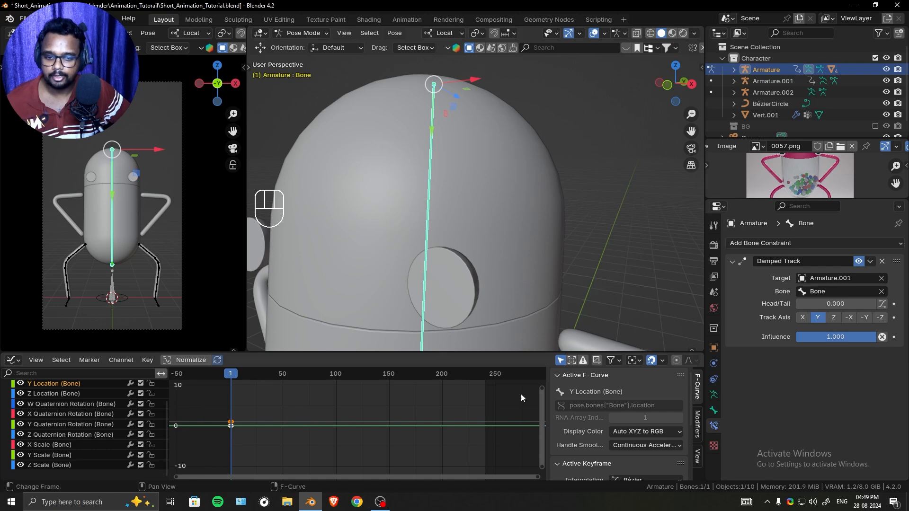
scroll(469, 163, down, 1)
scroll(468, 163, down, 1)
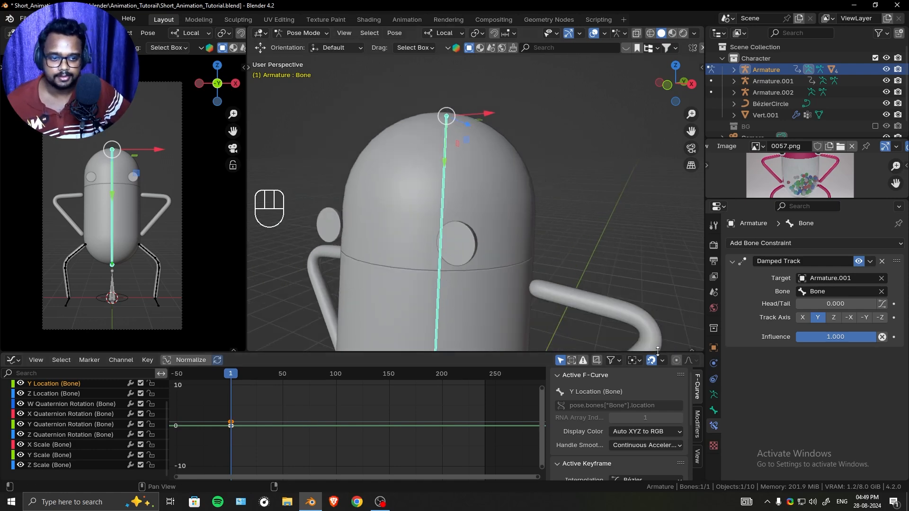
drag(657, 352, 658, 293)
scroll(616, 165, down, 3)
scroll(616, 162, down, 3)
shift+middle_drag(545, 206, 537, 131)
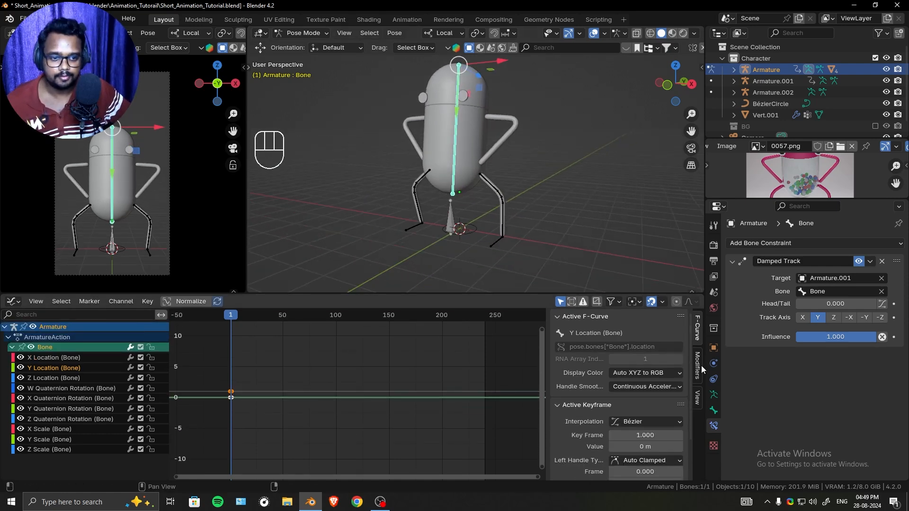
Try a Generator modifier on the Y Location curve, remove it and add a Built-In Function modifier set to Sine
click(700, 366)
click(641, 318)
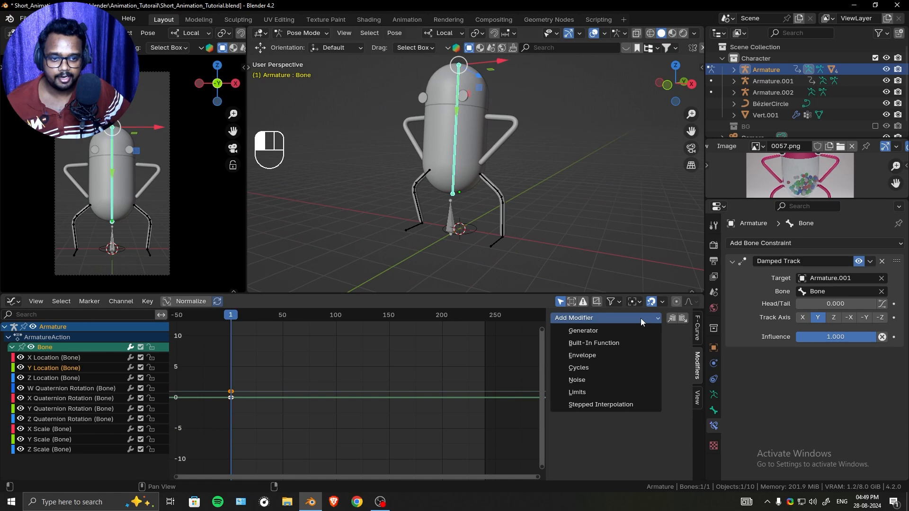
click(616, 333)
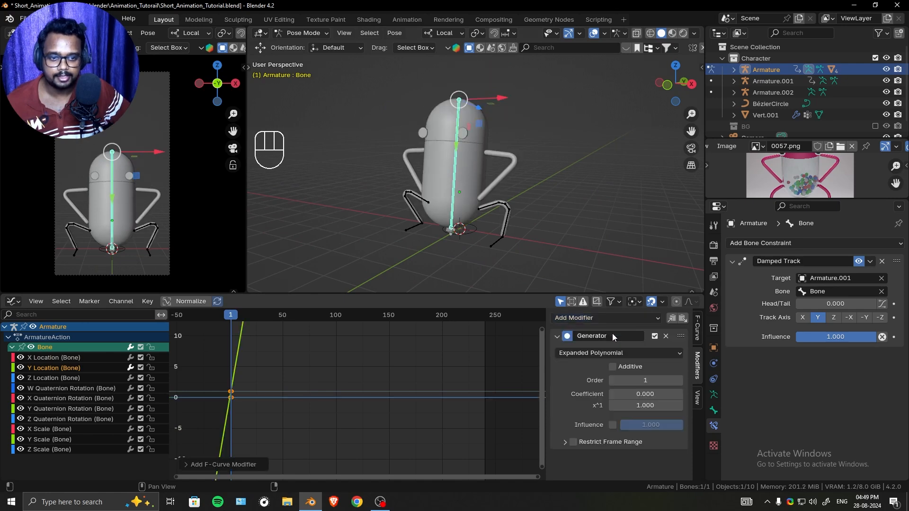
click(668, 336)
click(638, 317)
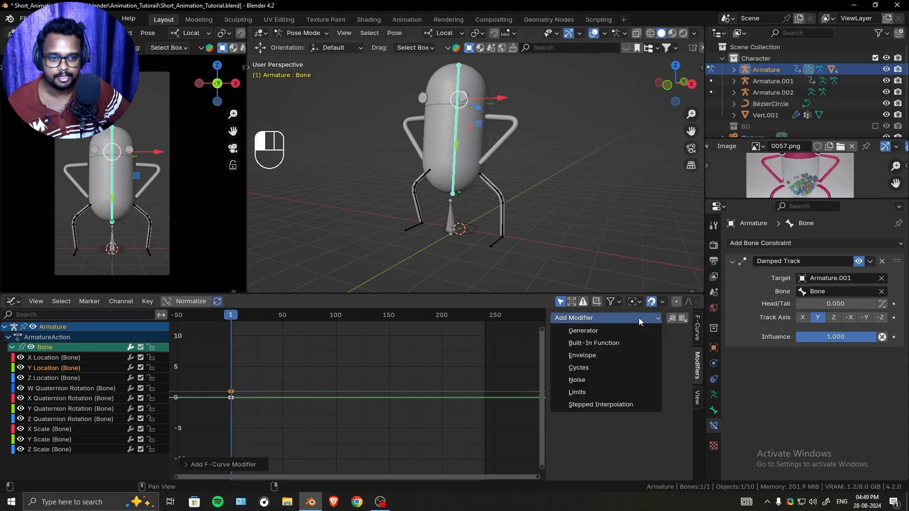
click(626, 345)
scroll(294, 372, up, 4)
middle_drag(280, 375, 407, 379)
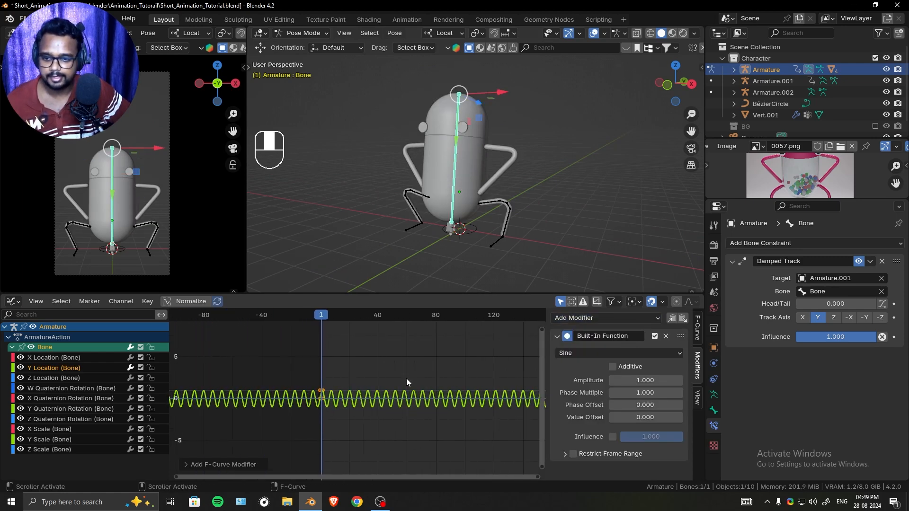
scroll(397, 381, up, 7)
scroll(395, 382, up, 3)
Start playback of the bouncing character and hide the gizmos and overlays in the camera viewport
key(space)
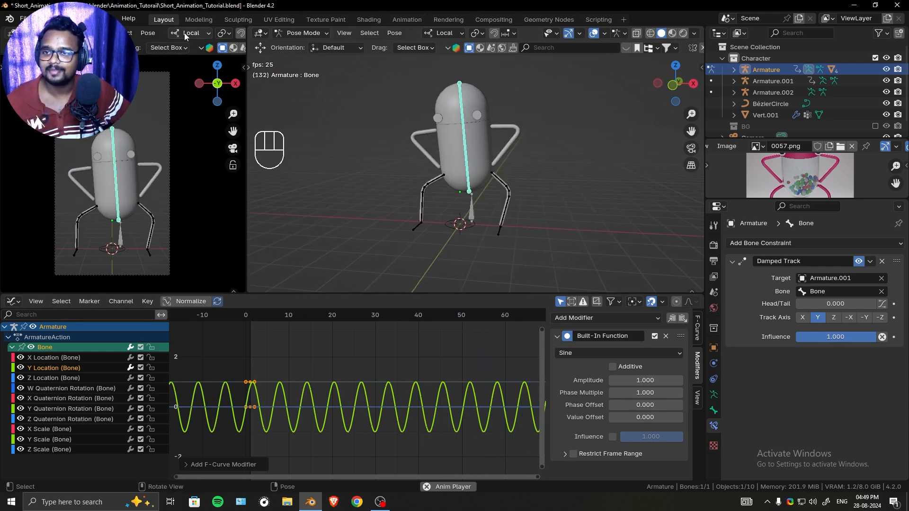
scroll(180, 36, down, 5)
click(136, 33)
click(111, 33)
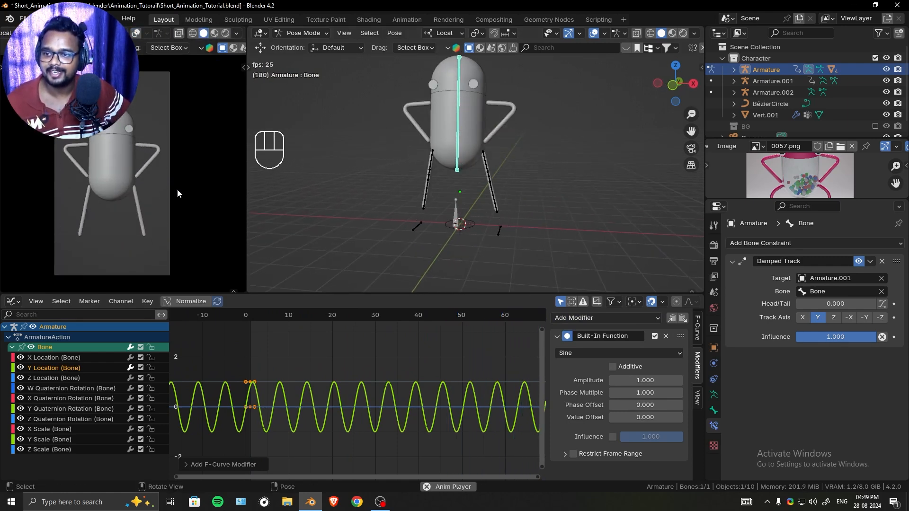
scroll(179, 193, up, 2)
drag(284, 293, 289, 304)
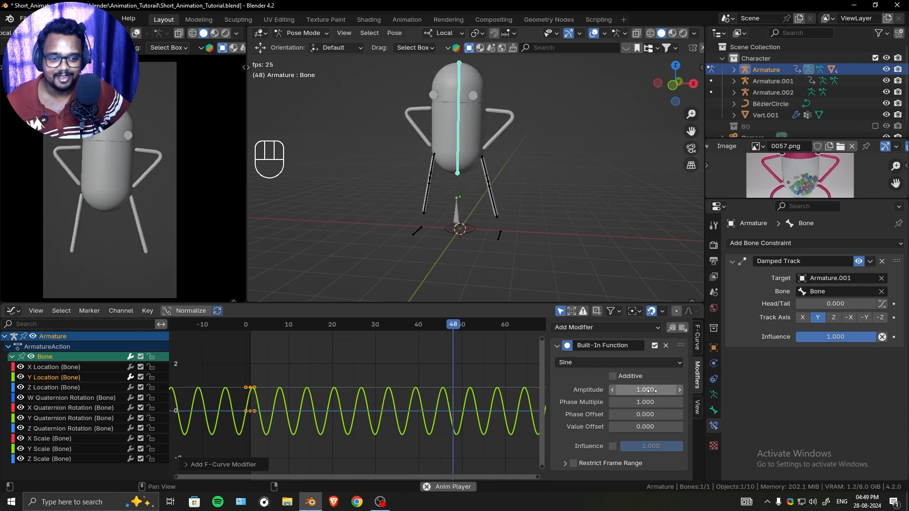
Set the sine modifier's Amplitude to 0.230 and its Phase Multiple to 0.670
shift+drag(648, 391, 626, 402)
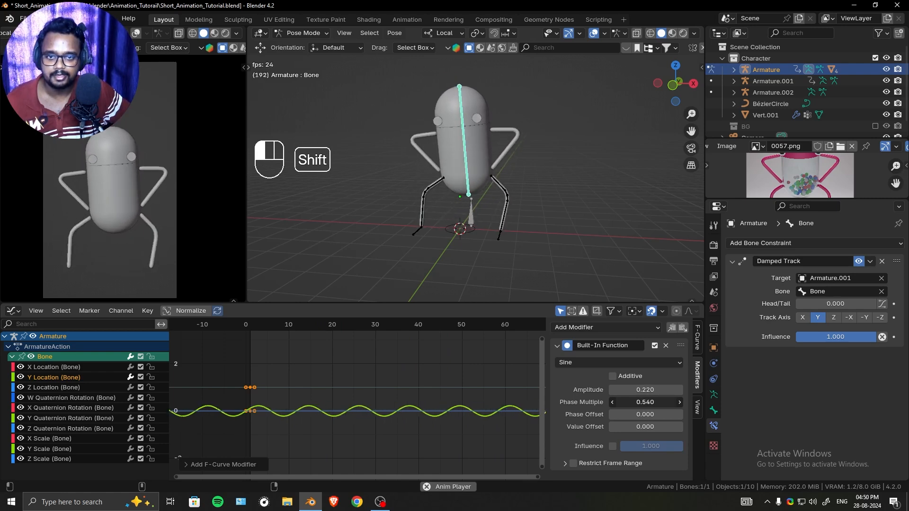
shift+drag(646, 402, 656, 404)
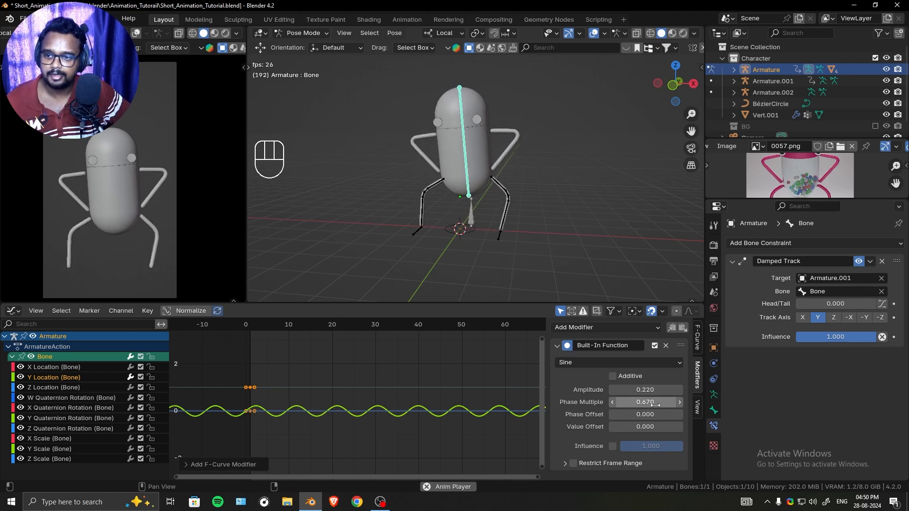
shift+drag(653, 389, 652, 390)
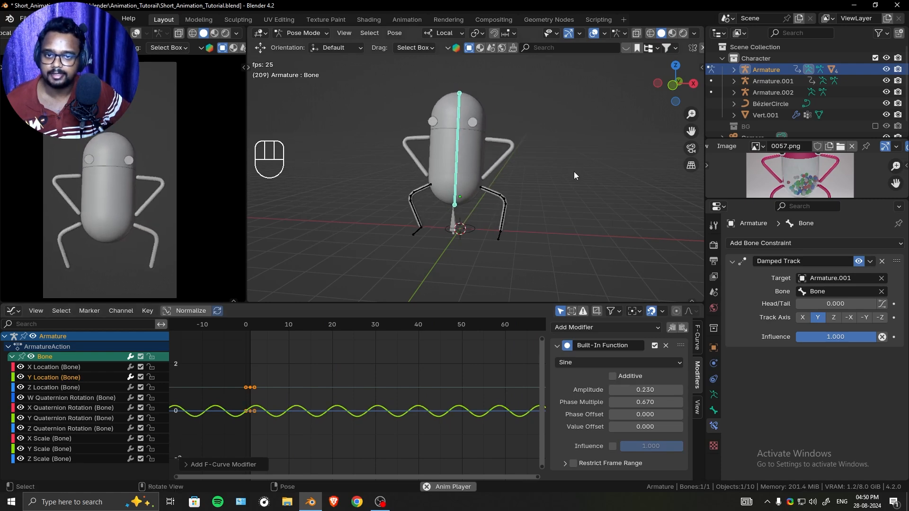
Return to Object Mode and scale the BézierCircle path under the character up to 0.645 for a wider wobble
click(482, 222)
key(ctrl+Tab)
click(467, 232)
key(s)
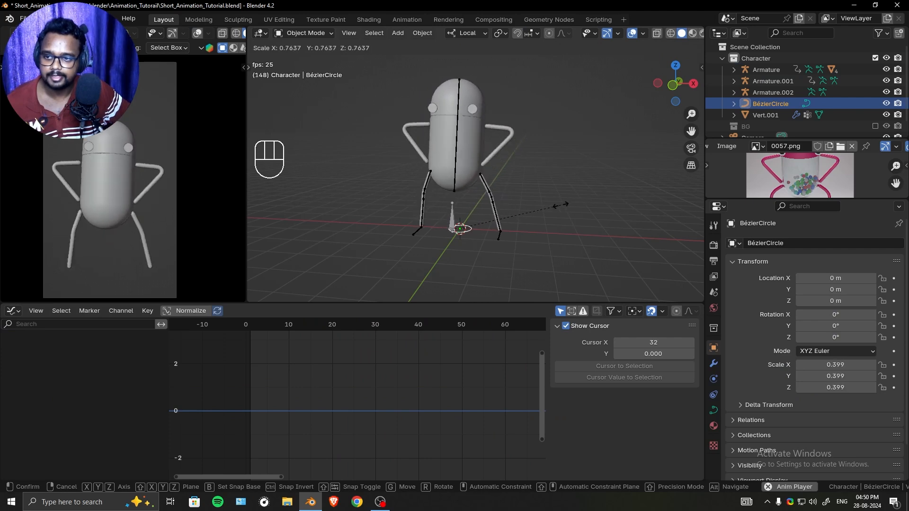
click(604, 205)
key(s)
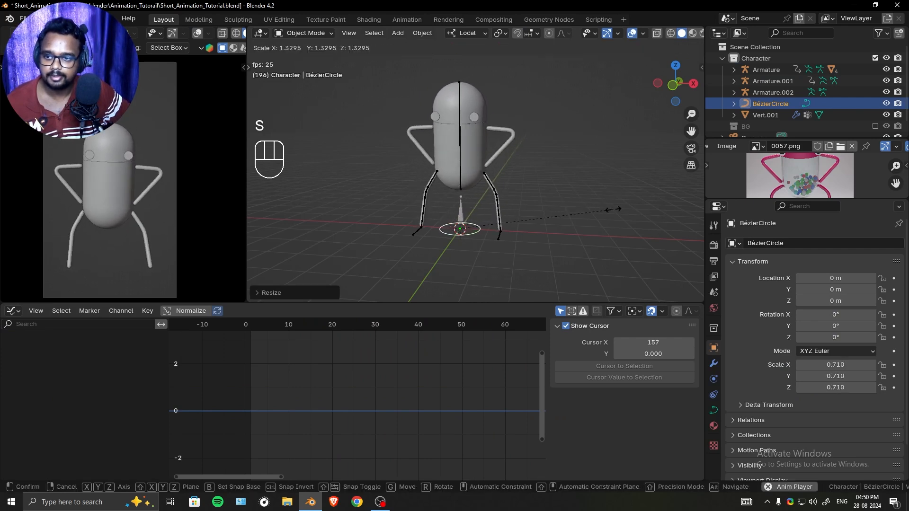
click(605, 209)
key(s)
click(623, 213)
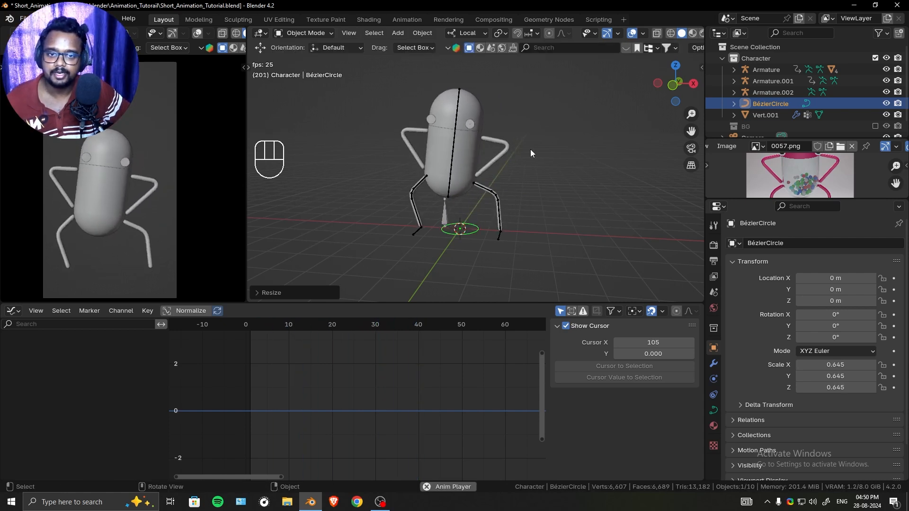
Change the Graph Editor area back to the Timeline, stop playback and adjust the timeline's height
ctrl+middle_drag(555, 183, 559, 167)
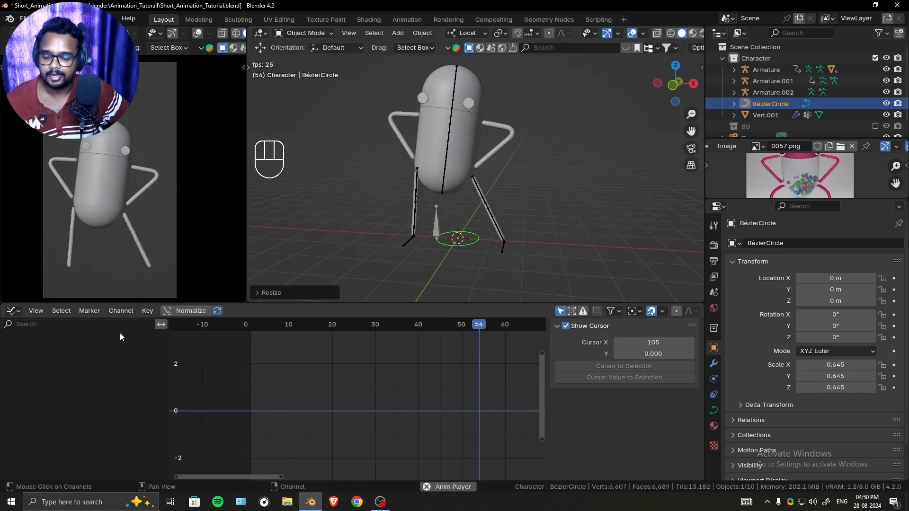
click(16, 314)
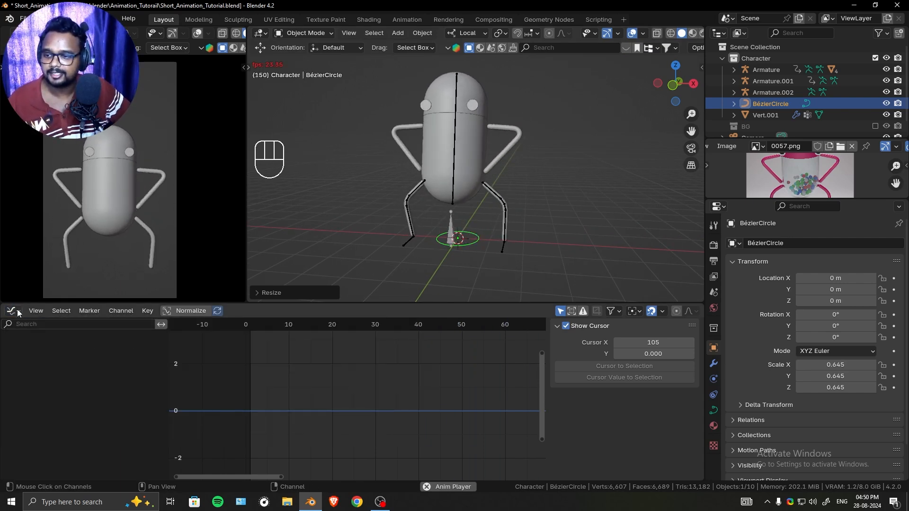
click(18, 312)
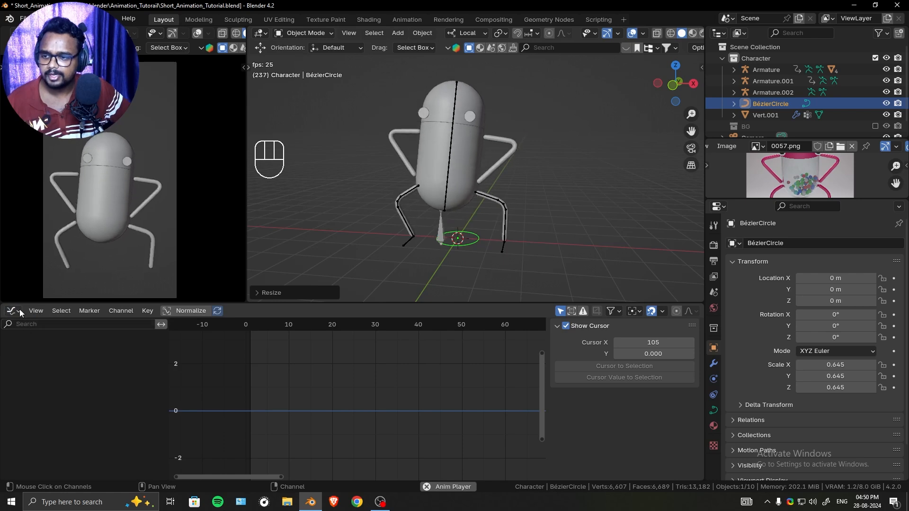
click(20, 313)
click(169, 355)
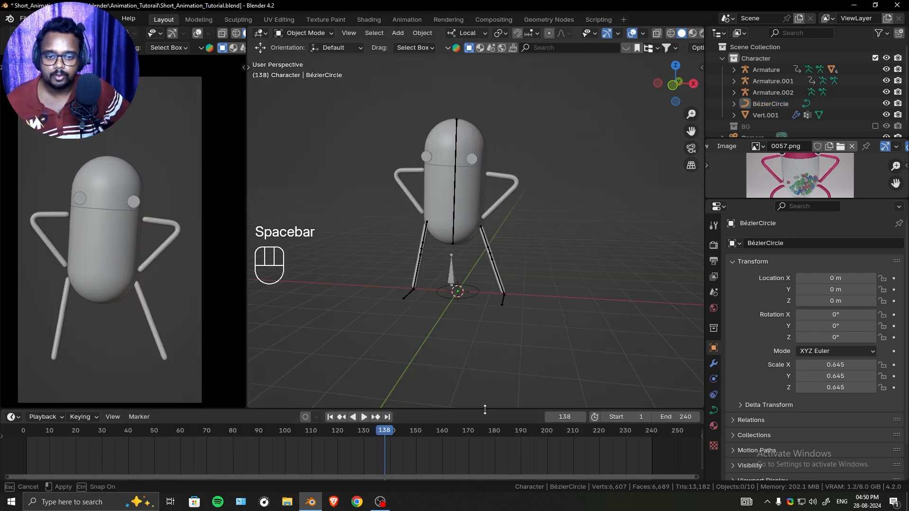
drag(485, 410, 485, 391)
Widen the camera viewport and reframe the character in both 3D views
click(673, 88)
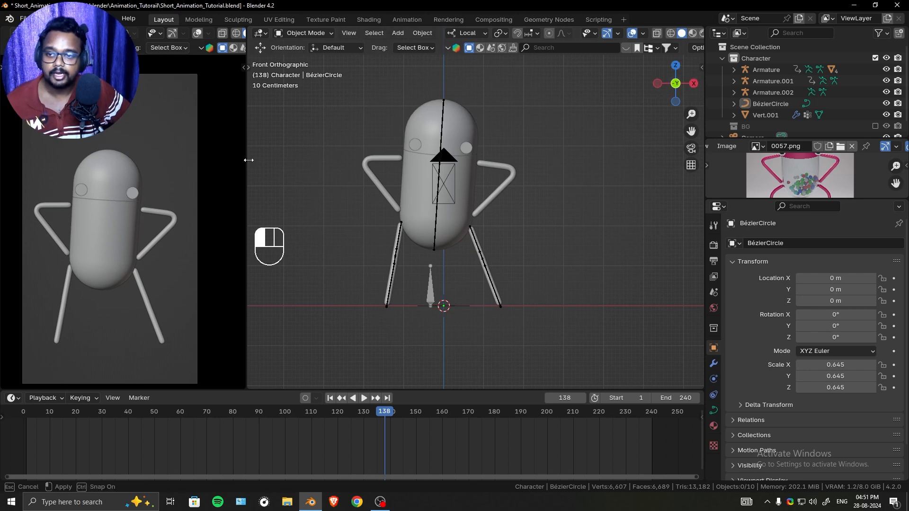
drag(249, 160, 283, 160)
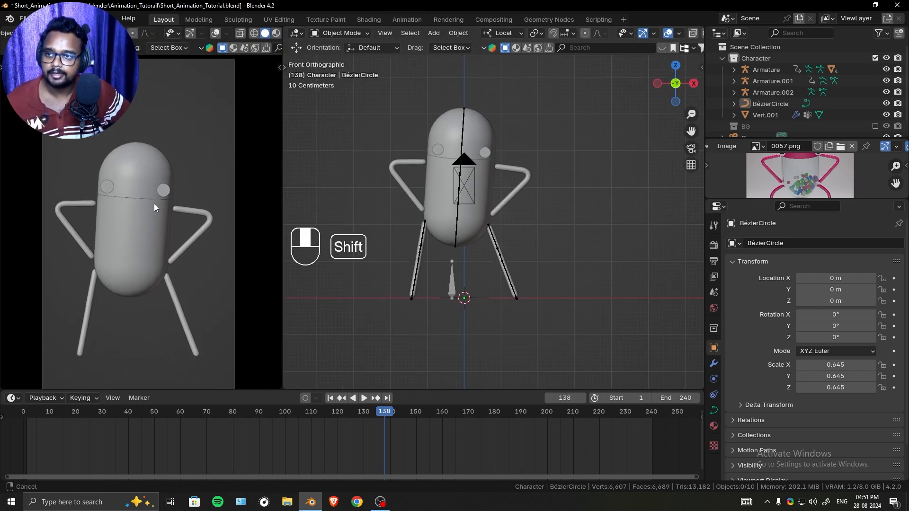
shift+middle_drag(154, 204, 158, 197)
ctrl+middle_drag(158, 197, 158, 214)
middle_drag(534, 225, 520, 239)
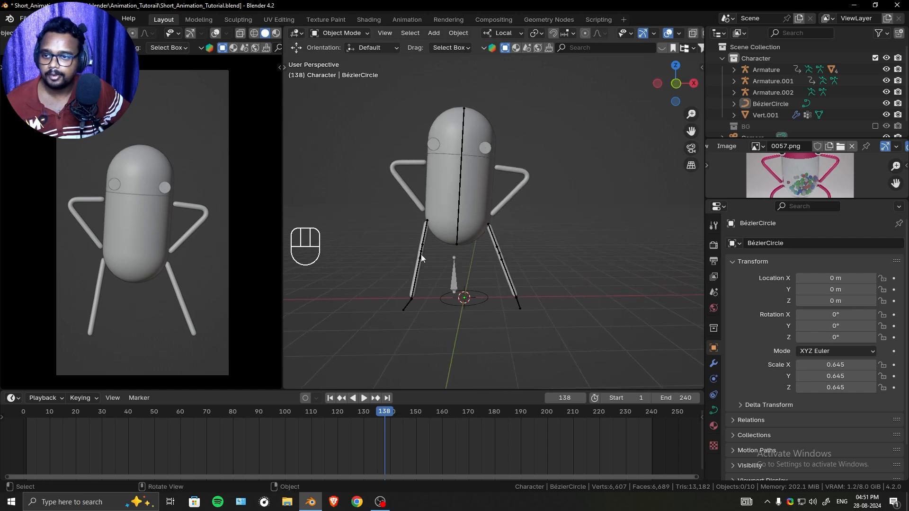
Go back along the timeline to frame 29 and examine the character's leg bones up close
drag(220, 409, 104, 427)
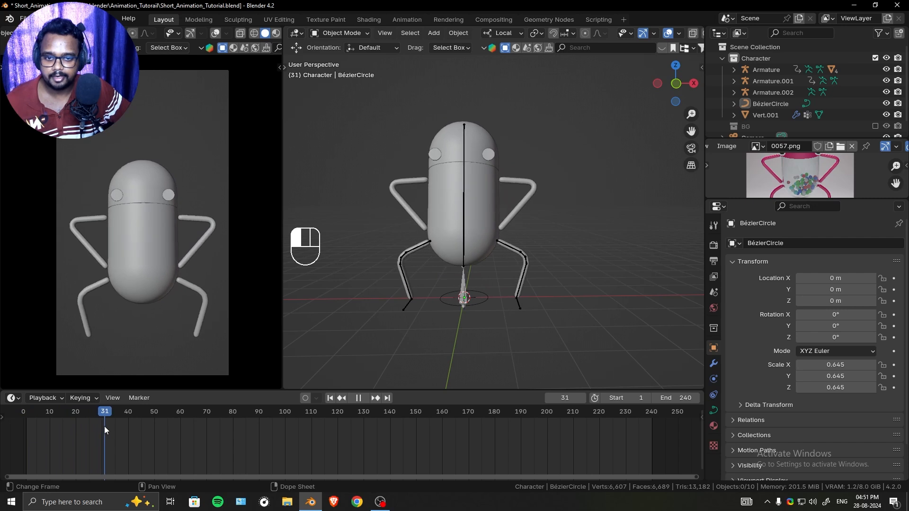
scroll(472, 272, up, 3)
shift+middle_drag(472, 271, 524, 249)
key(Left)
key(Left)
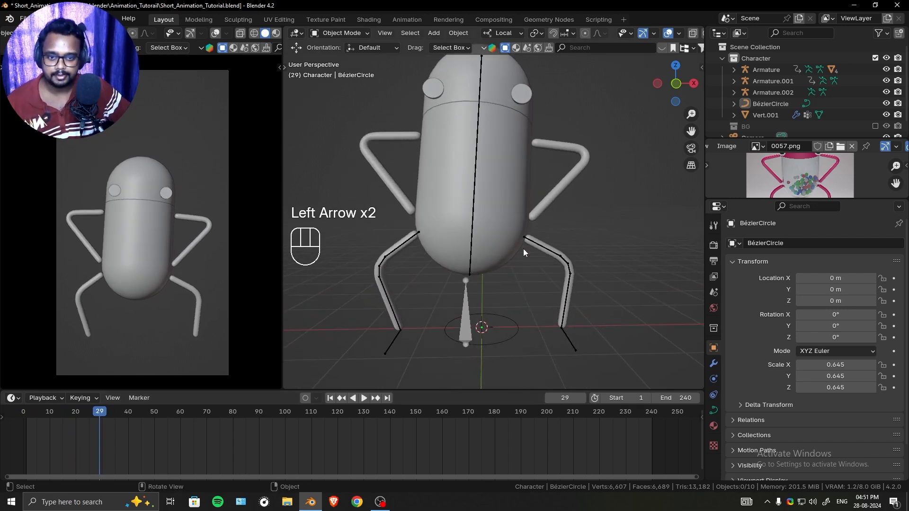
Advance to frame 31, set the animation's end frame to 31 and play back the loop
key(Right)
key(Right)
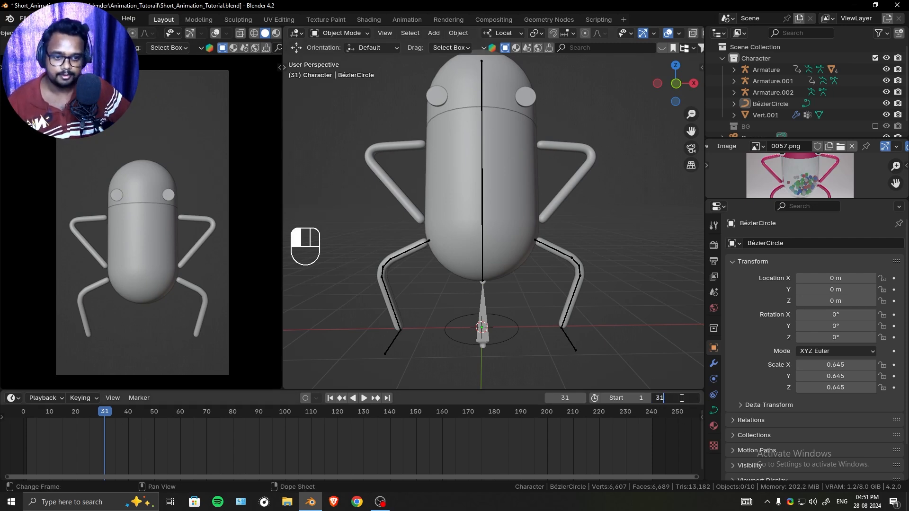
key(Return)
middle_drag(175, 446, 491, 446)
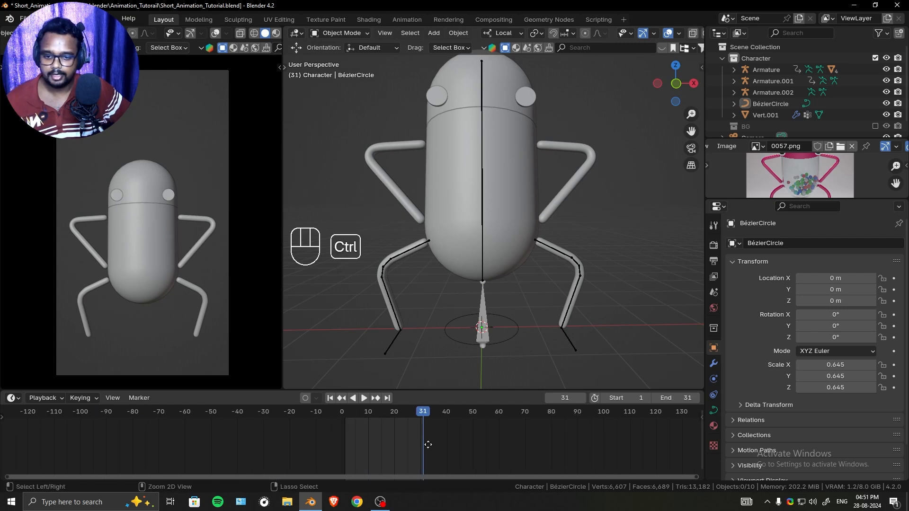
ctrl+middle_drag(428, 444, 296, 445)
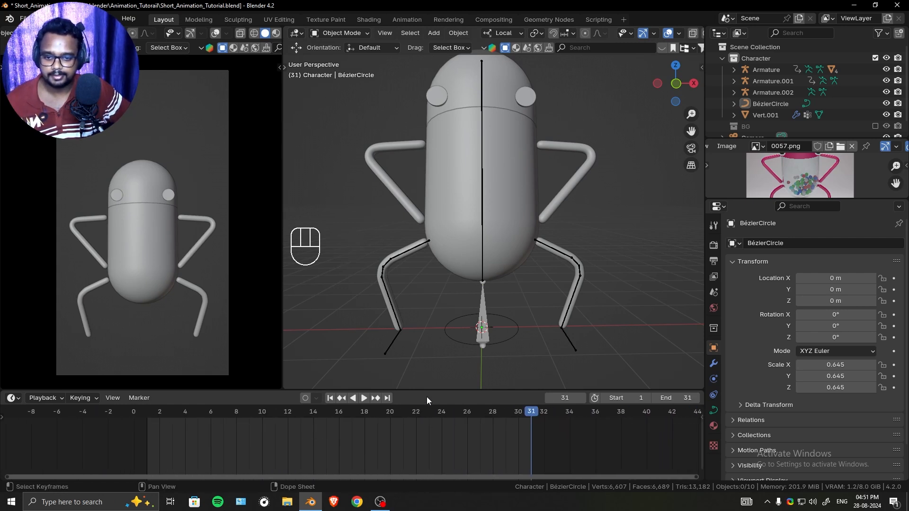
key(space)
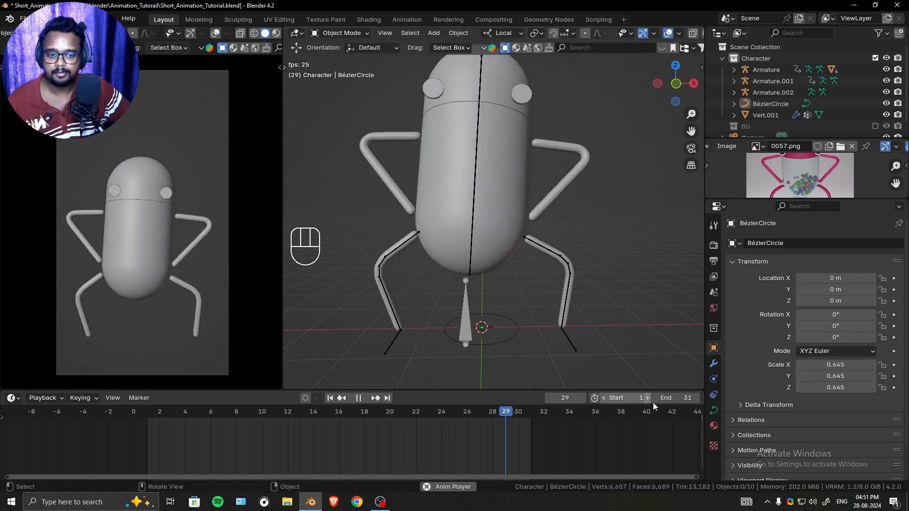
Lower the end frame one frame at a time to 25 during playback, then stop the animation
click(657, 400)
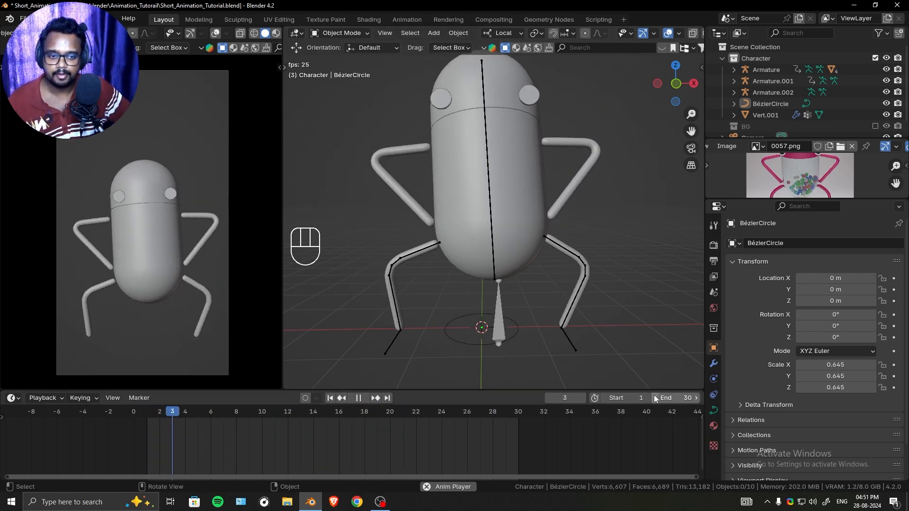
click(656, 399)
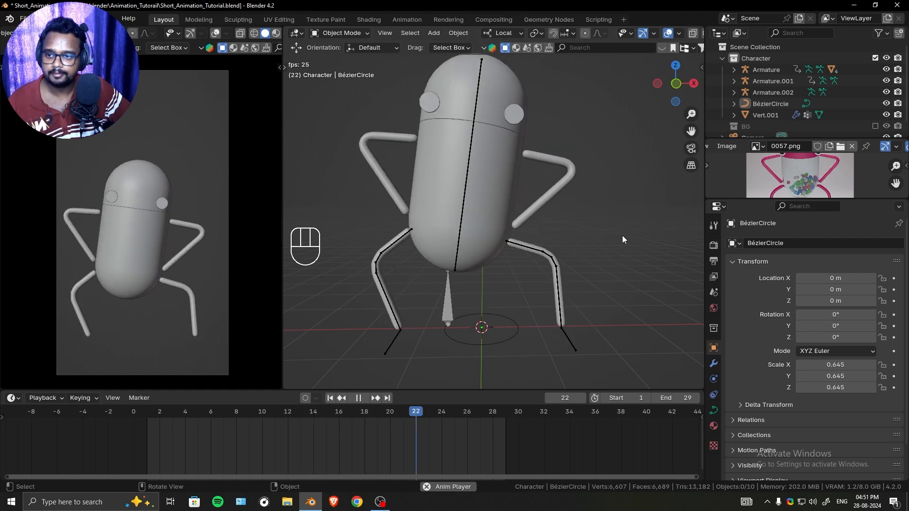
click(656, 398)
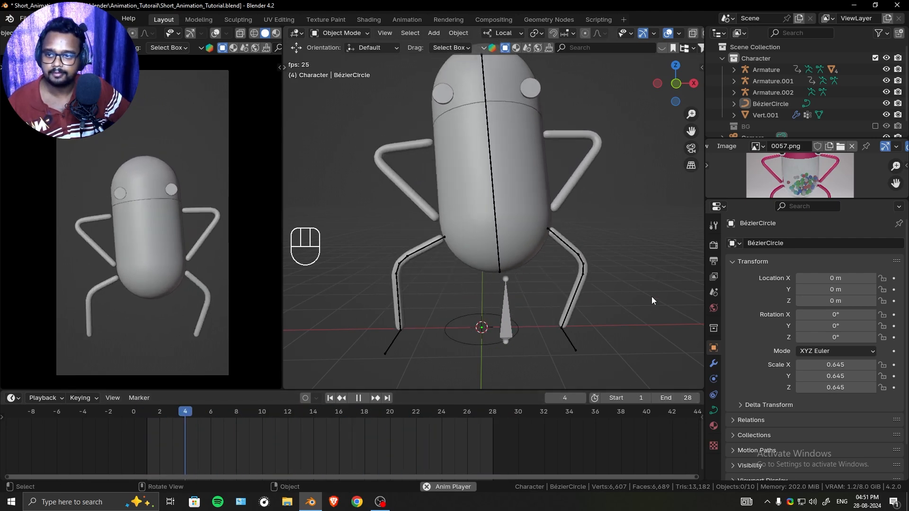
click(655, 402)
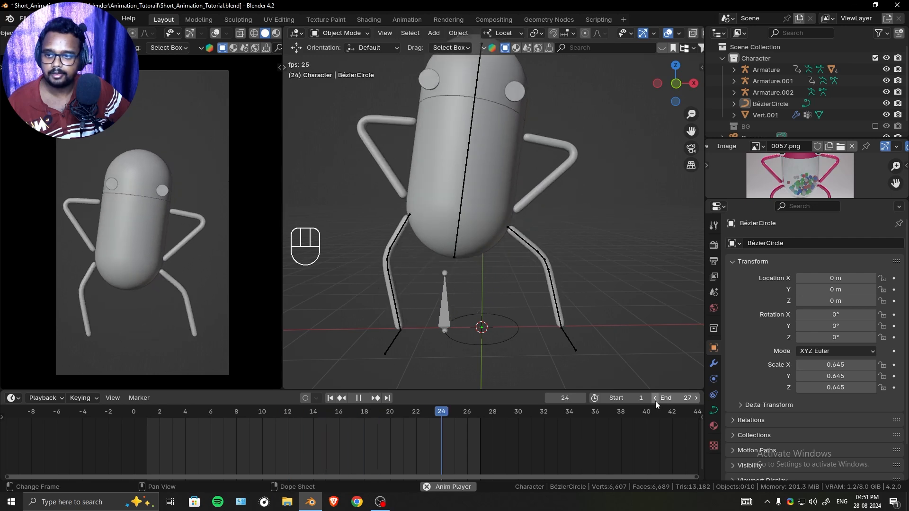
click(655, 398)
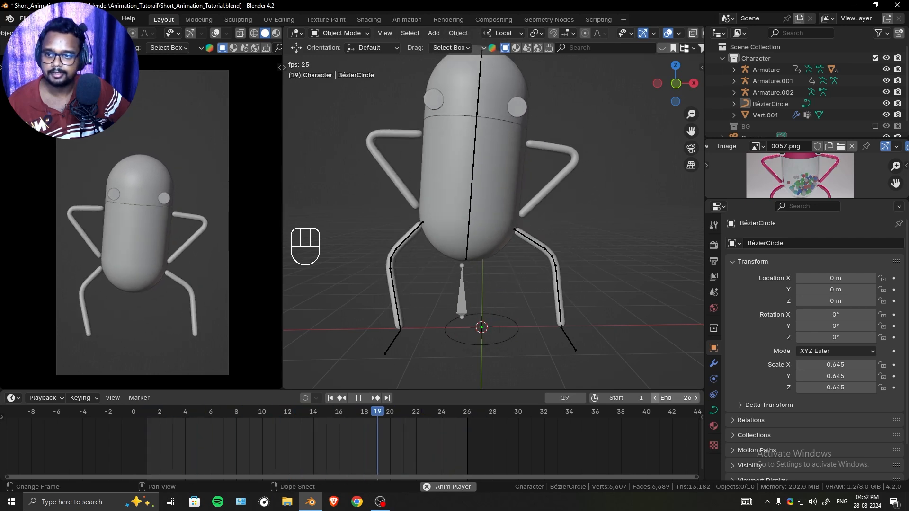
click(655, 400)
key(space)
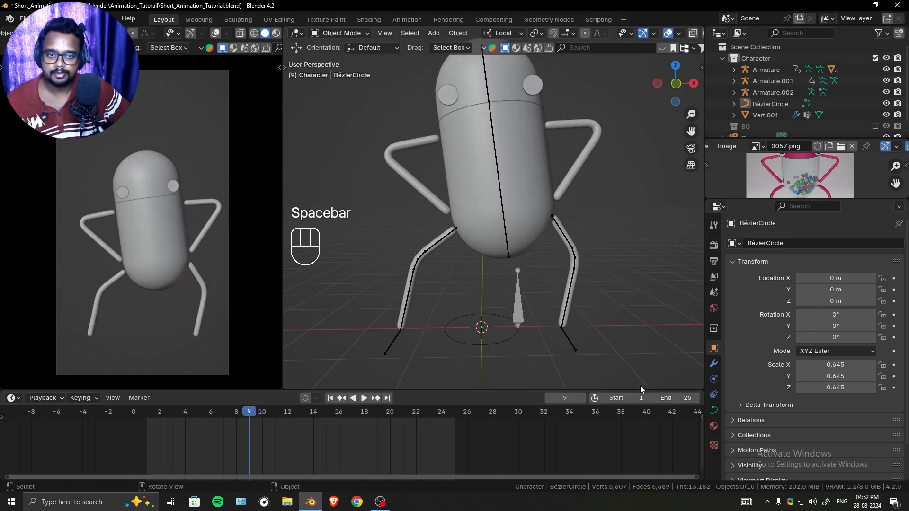
Raise the animation's end frame to 67 and scrub forward through the longer frame range
drag(672, 398, 701, 398)
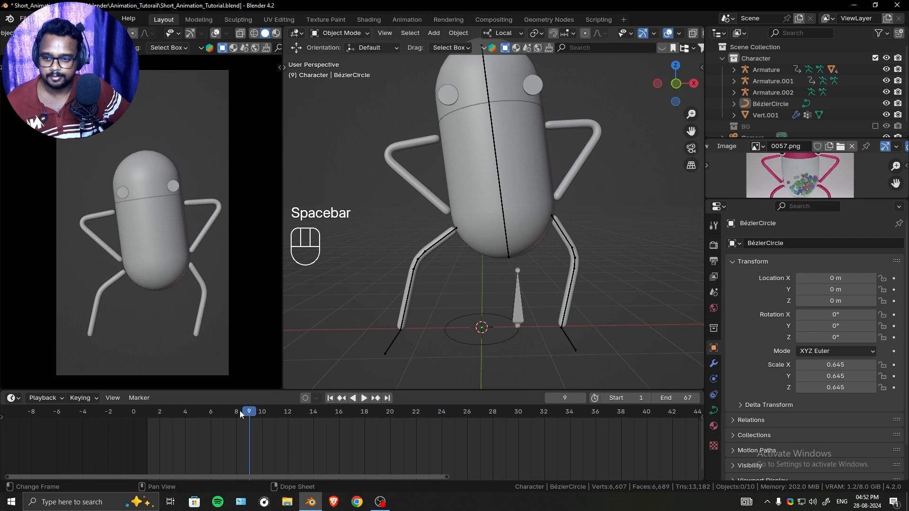
drag(241, 415, 482, 418)
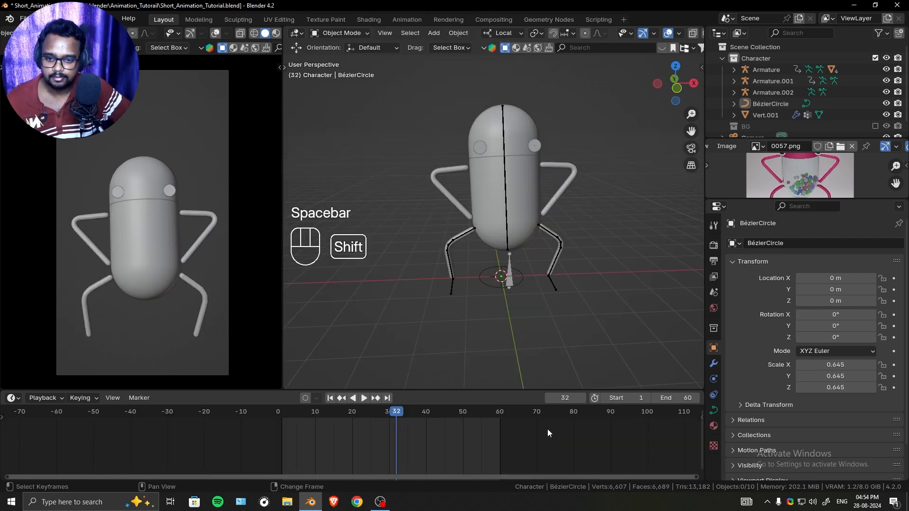
Select Armature.001 with the Follow Path constraint and return to the first frame of the animation
click(510, 275)
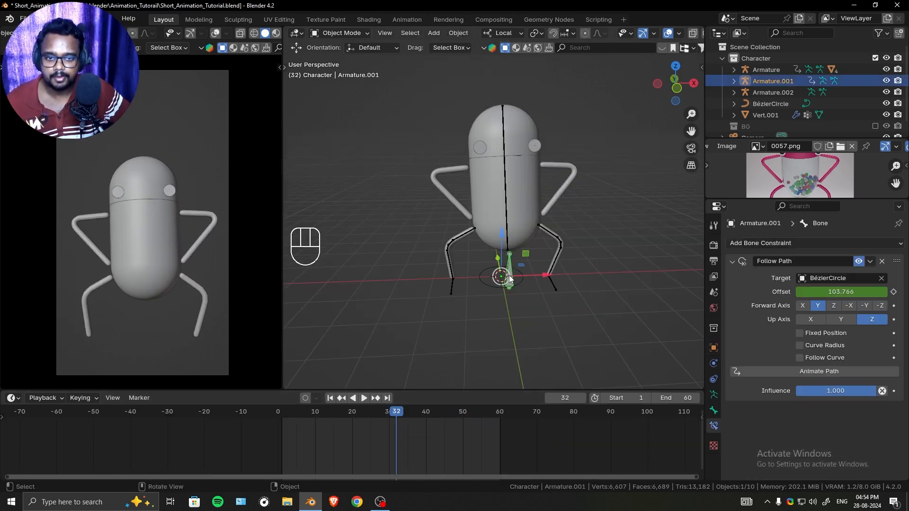
middle_drag(577, 280, 562, 291)
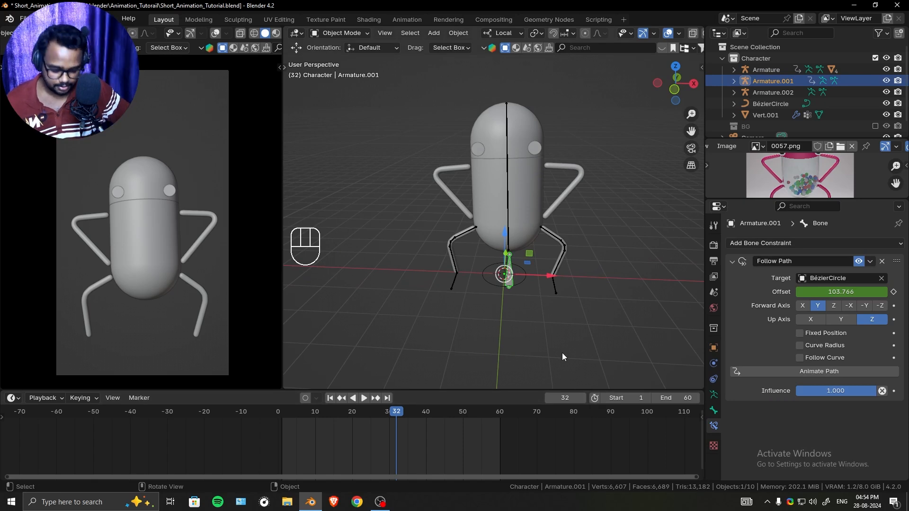
key(shift+Left)
scroll(523, 262, up, 3)
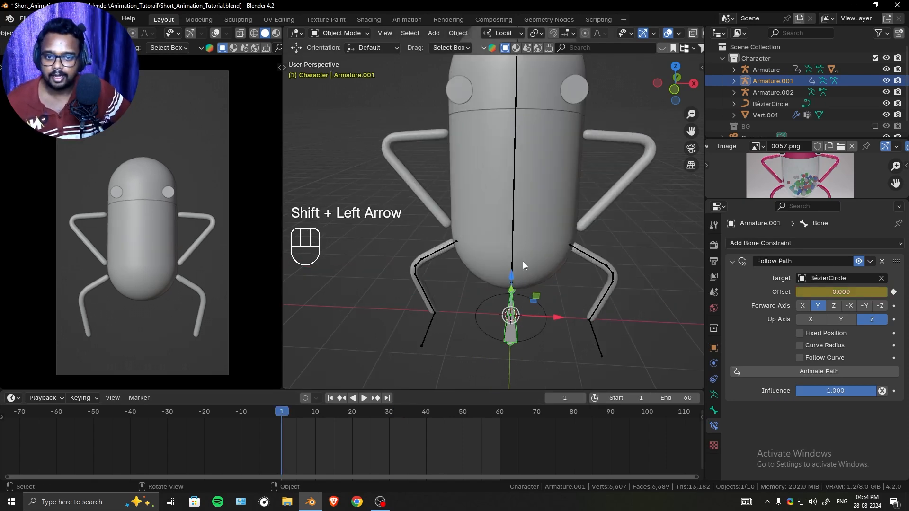
Enlarge the timeline area and change it to the Graph Editor
drag(172, 375, 110, 304)
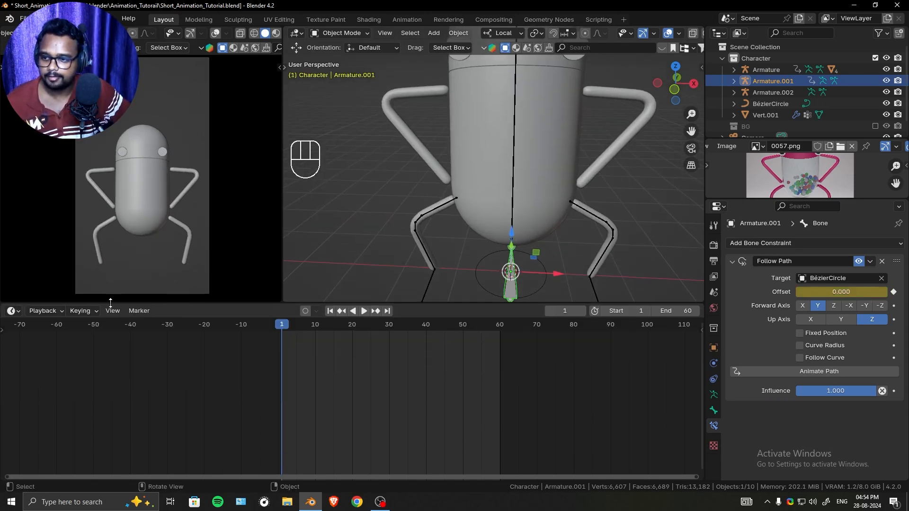
click(14, 311)
click(162, 367)
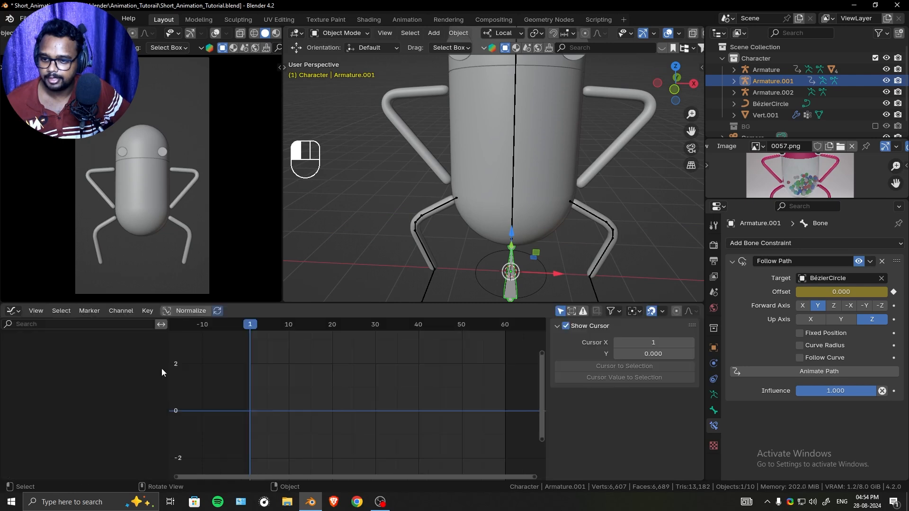
Put the body armature in Pose Mode and set the Y Location sine modifier's phase offset to 0.900
click(515, 186)
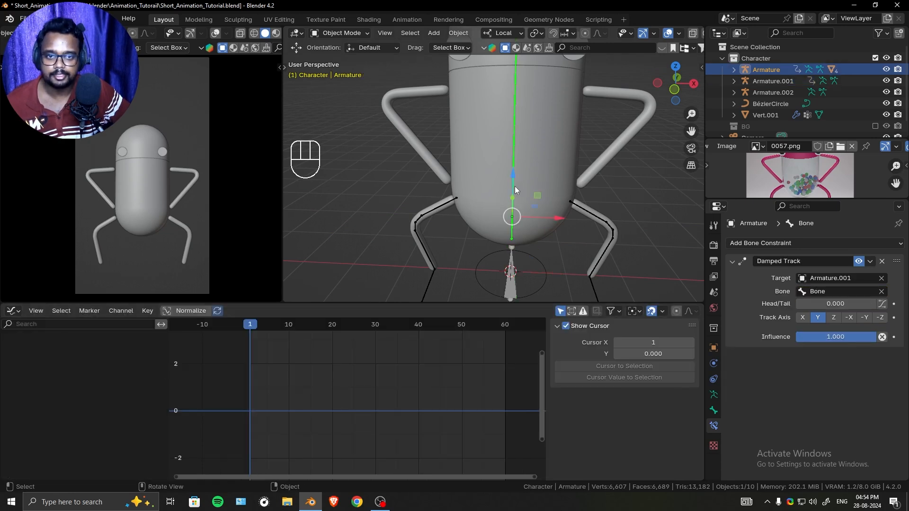
key(ctrl+Tab)
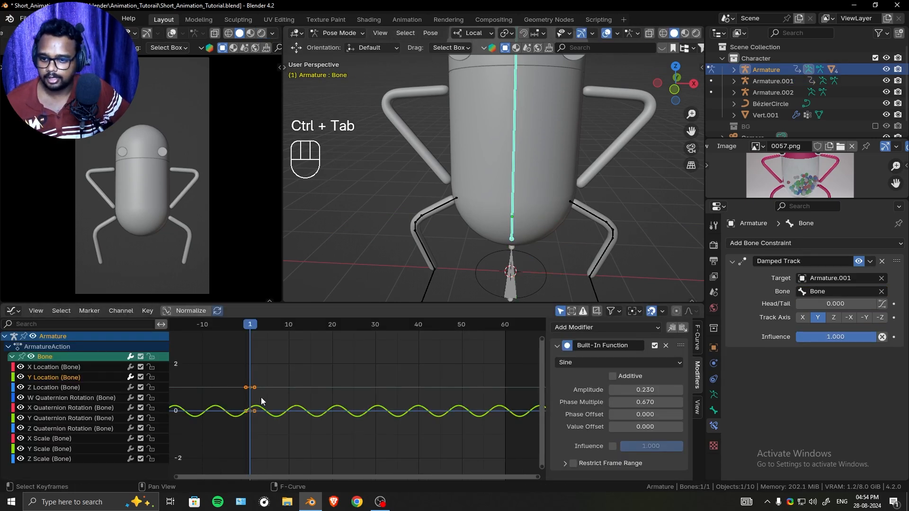
scroll(246, 395, up, 7)
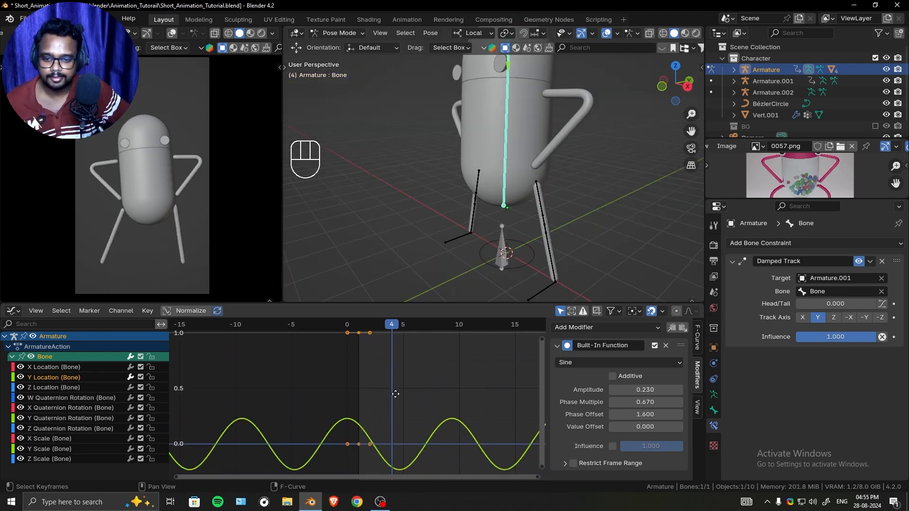
ctrl+middle_drag(404, 447, 392, 426)
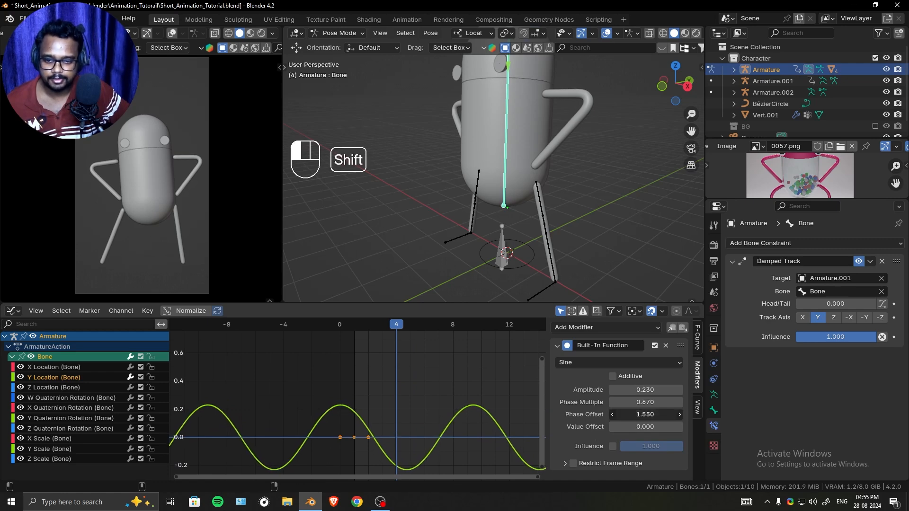
shift+drag(645, 415, 624, 414)
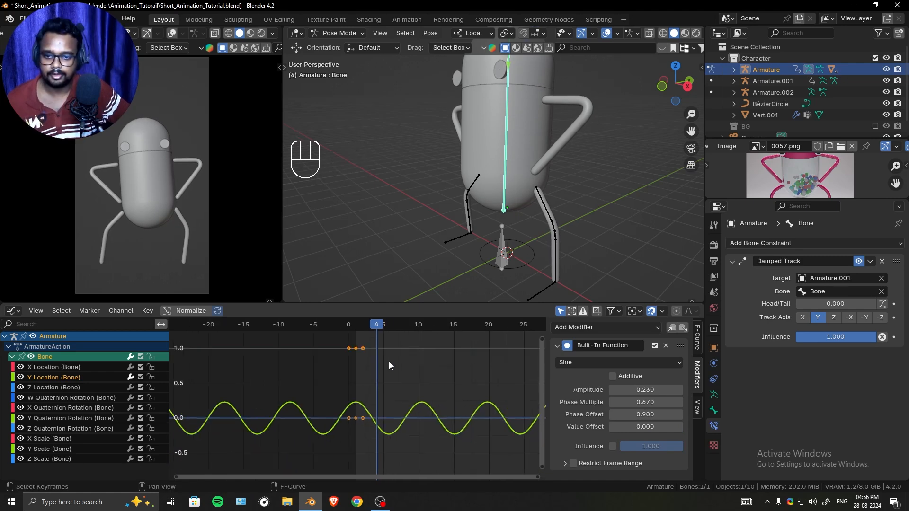
Scrub from frame 1 to frame 48 and examine where the Y Location sine wave peaks along the timeline
scroll(388, 362, down, 5)
drag(378, 328, 355, 327)
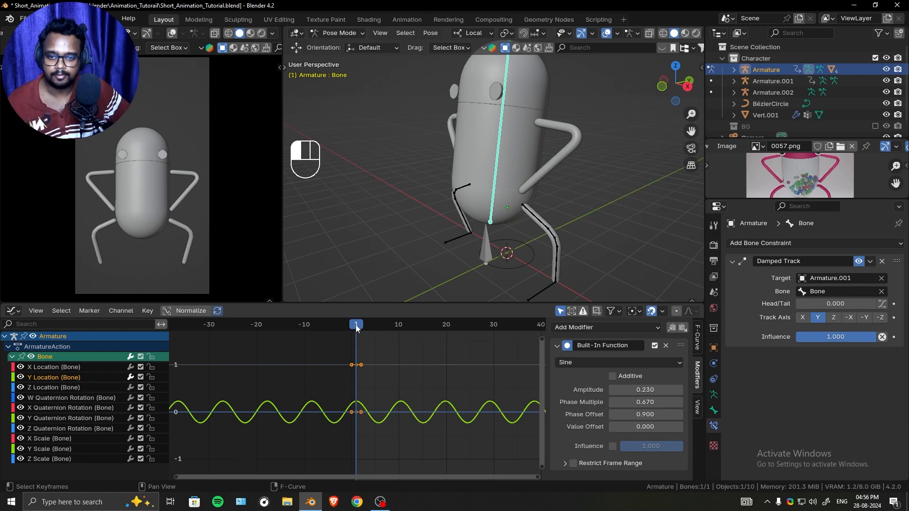
drag(356, 325, 401, 329)
ctrl+middle_drag(508, 388, 389, 379)
ctrl+middle_drag(389, 379, 467, 370)
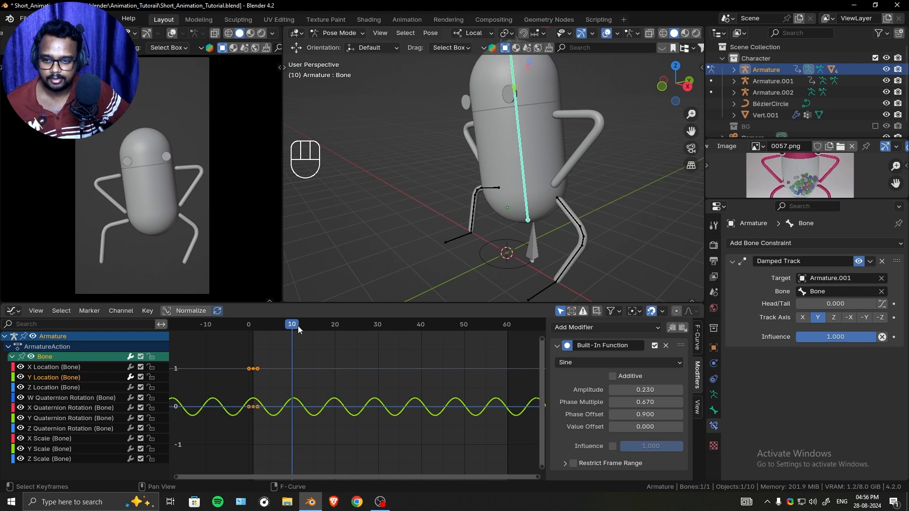
drag(299, 330, 453, 340)
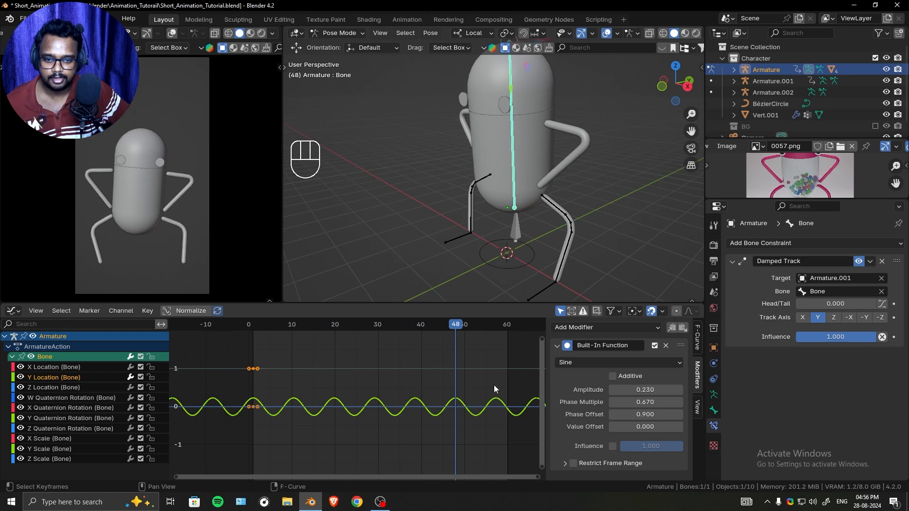
scroll(494, 385, up, 5)
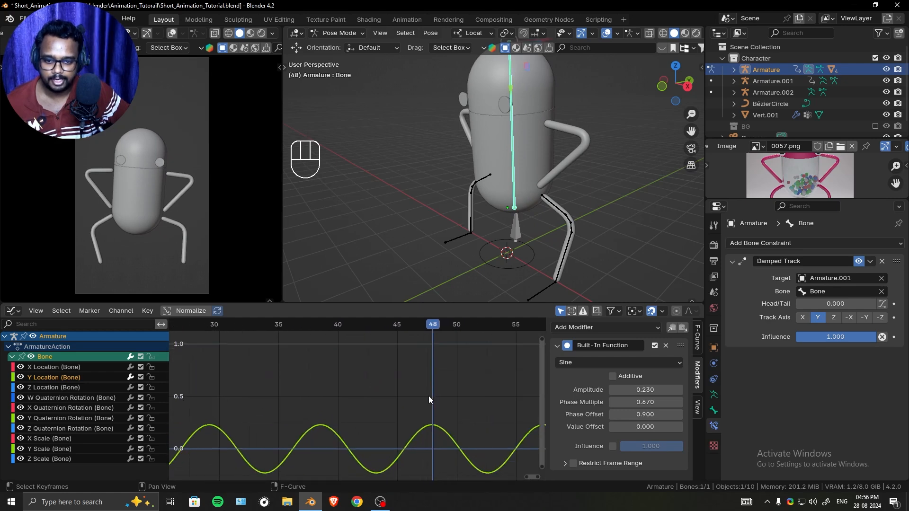
middle_drag(428, 396, 379, 348)
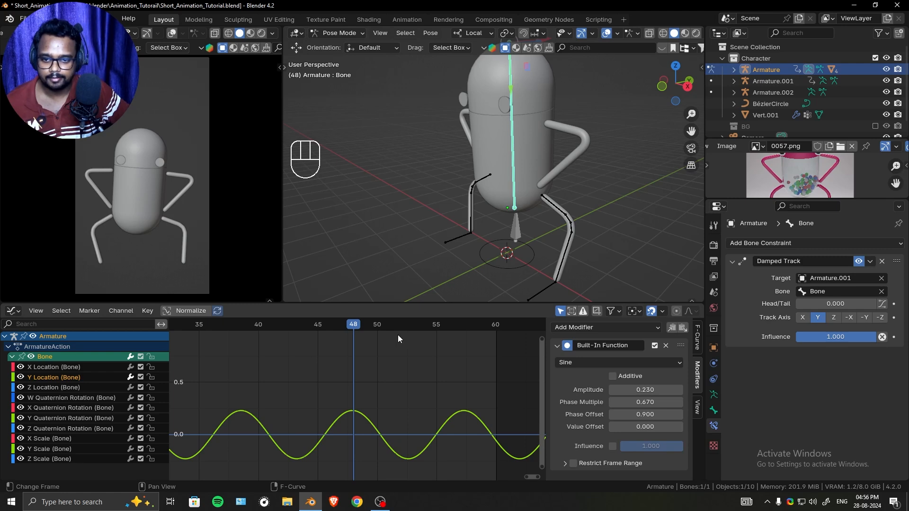
Change the Graph Editor area back to the Timeline and set the animation's end frame to 48
click(11, 311)
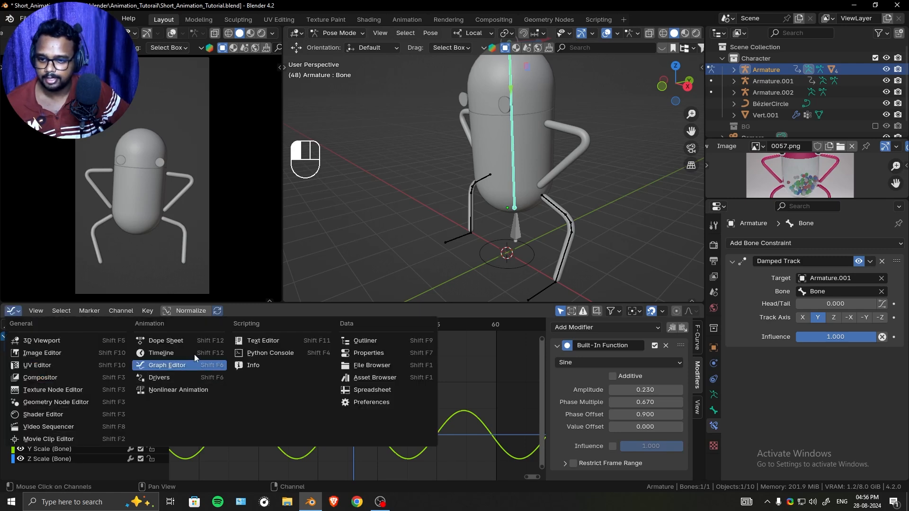
click(173, 353)
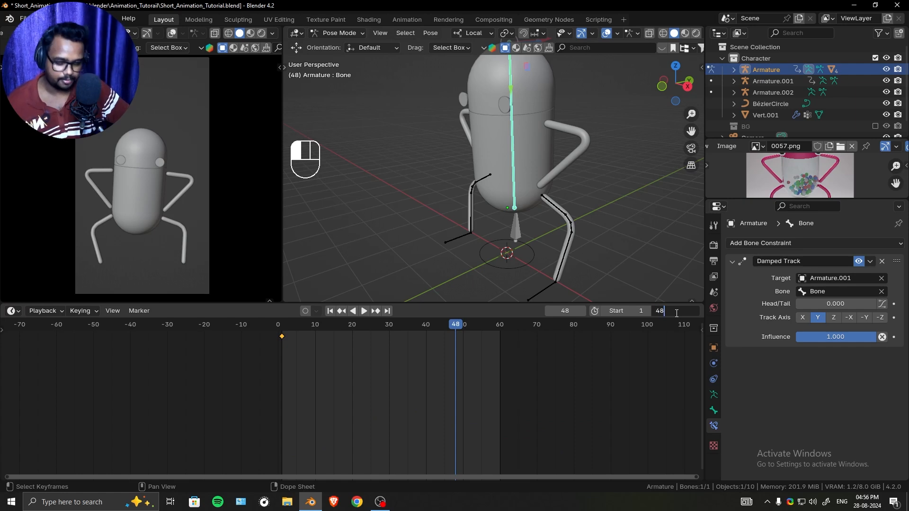
key(Return)
Jump repeatedly between frame 1 and frame 48 to compare the character's pose at both ends of the loop
drag(450, 325, 283, 335)
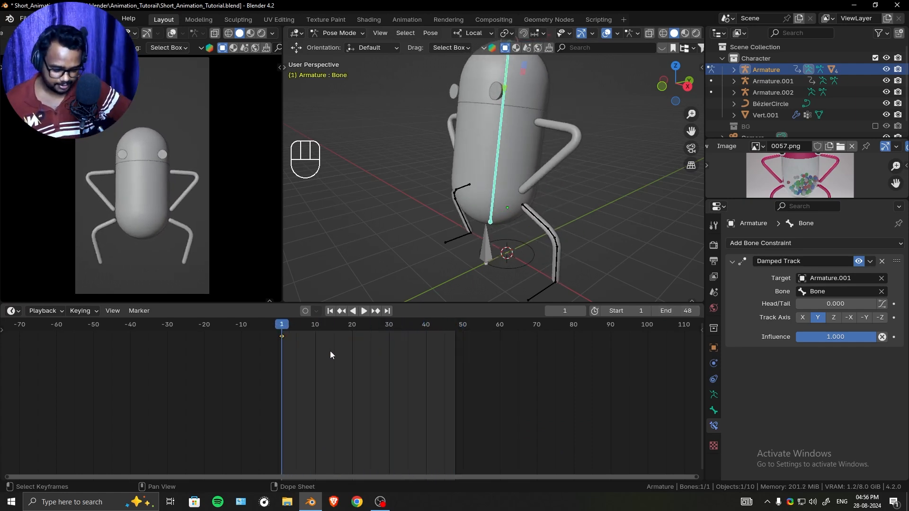
key(shift+Left)
key(shift+Right)
key(shift+Left)
key(shift+Right)
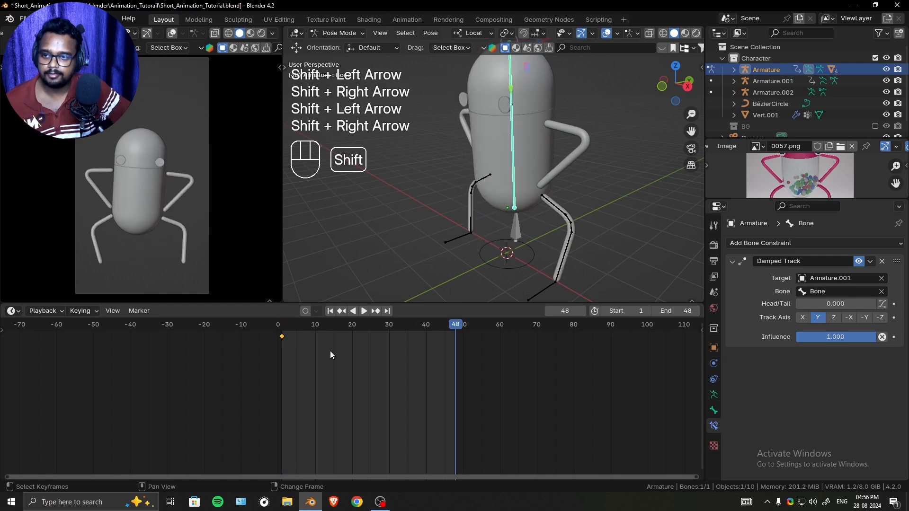
key(shift+Left)
key(shift+Right)
key(shift+Left)
key(shift+Right)
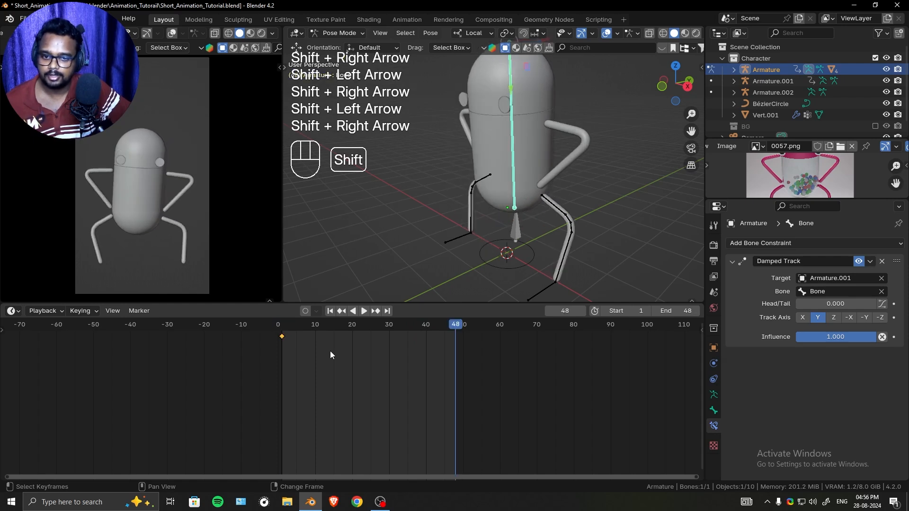
Step forward to frame 60 looking for a matching loop pose and set the animation's end frame to 59
key(Right)
key(Right)
key(Right)
key(Right)
key(Right)
key(Right)
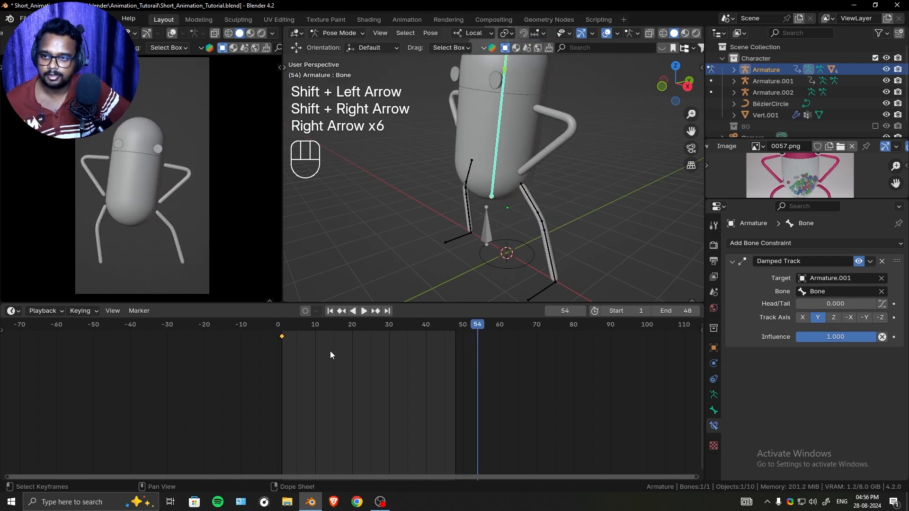
key(Right)
key(Right)
key(Right)
key(Right)
key(Right)
key(Right)
key(Right)
key(Left)
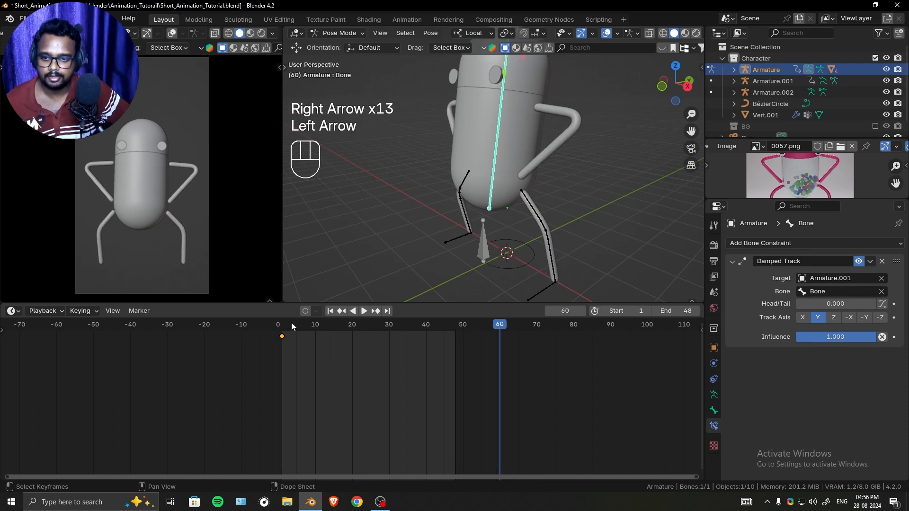
drag(696, 311, 724, 311)
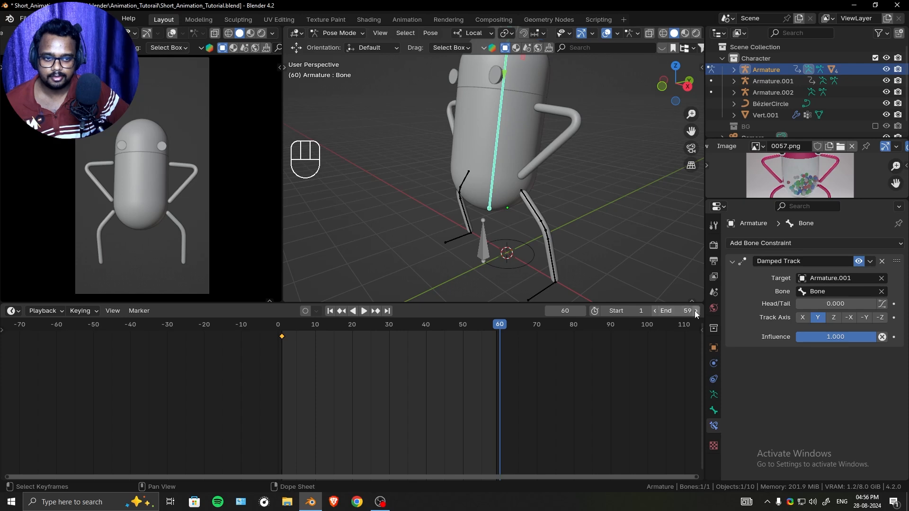
Jump repeatedly between frame 1 and end frame 60 to compare the character's pose at both ends of the loop
key(shift+Left)
key(shift+Right)
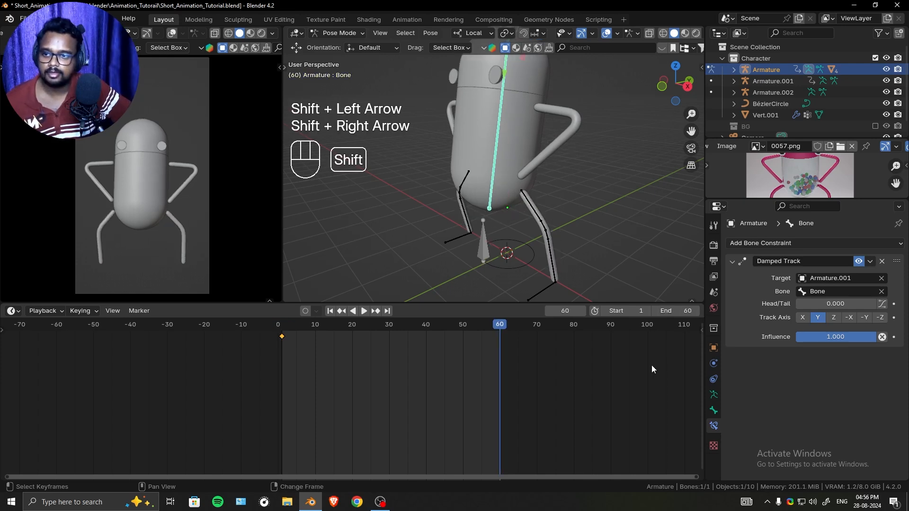
key(shift+Left)
key(shift+Right)
key(Right)
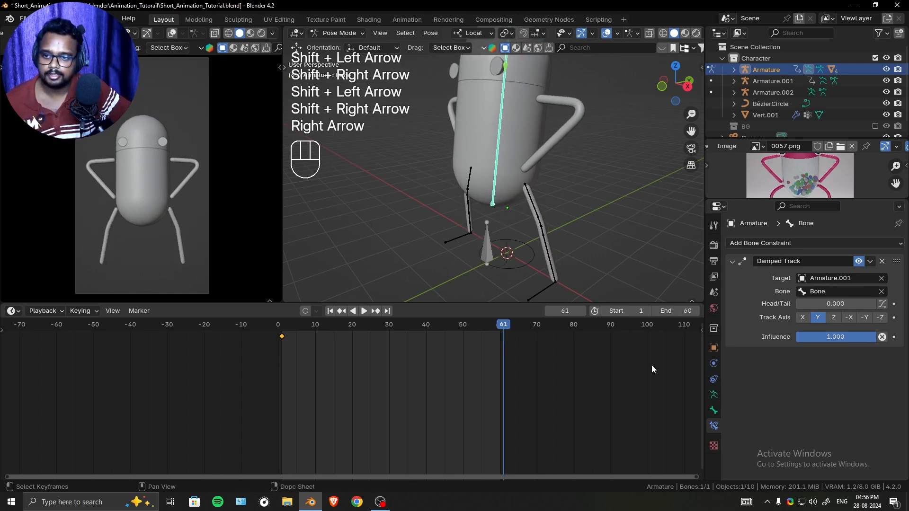
Step backward frame by frame from frame 61 looking for a body pose that matches the one at frame 1
key(Left)
key(Left)
key(Left)
key(Left)
key(Left)
key(Left)
key(Left)
key(Left)
key(Left)
key(Left)
key(Left)
key(Left)
key(Left)
key(Left)
key(Left)
key(Left)
key(Left)
key(Left)
key(Left)
key(Left)
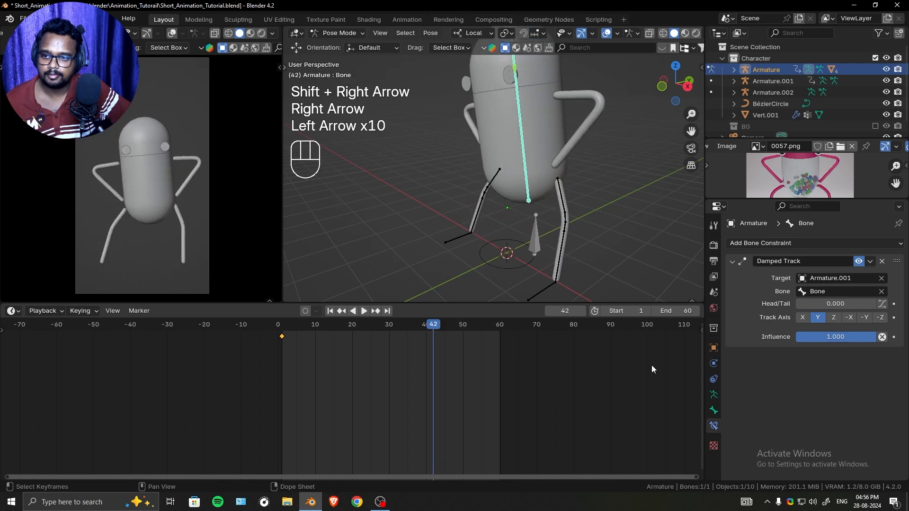
key(Left)
key(Left)
key(Left)
key(Left)
key(Left)
key(Left)
key(Left)
key(Left)
key(Left)
key(Left)
key(Left)
key(Left)
key(Left)
key(Left)
key(Left)
key(Left)
key(Left)
key(Left)
key(Left)
key(Left)
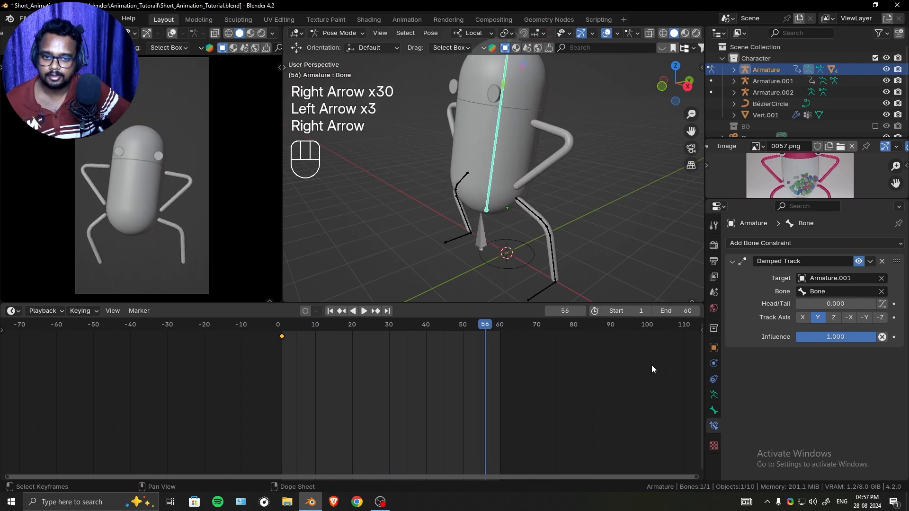
Step forward and back around frame 56 and examine how the body's tilt and height line up with the starting pose
key(Right)
key(Right)
key(Right)
key(Right)
key(Right)
key(Right)
key(Right)
key(Right)
key(Left)
key(Left)
key(Left)
key(Left)
key(Left)
key(Left)
key(Left)
key(Left)
key(Left)
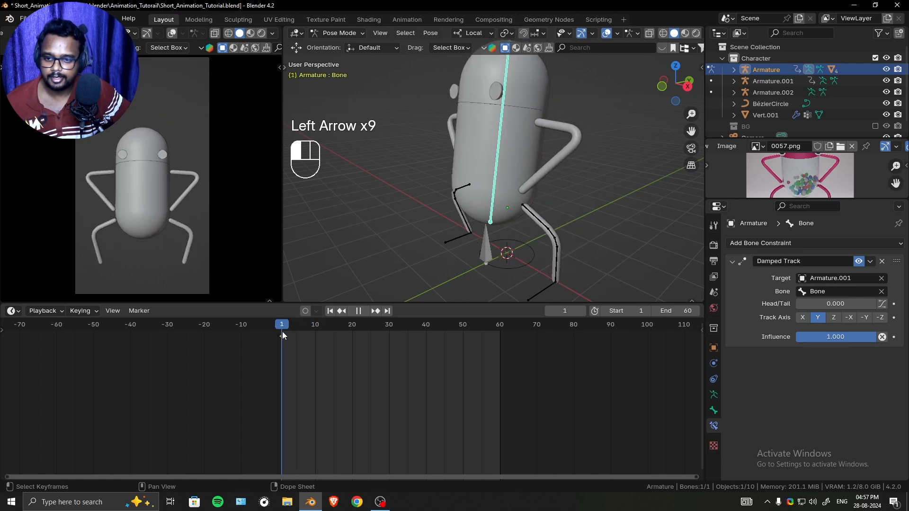
Scrub from frame 1 to frame 32 looking for a matching pose and set the animation's end frame to 32
drag(282, 332, 309, 332)
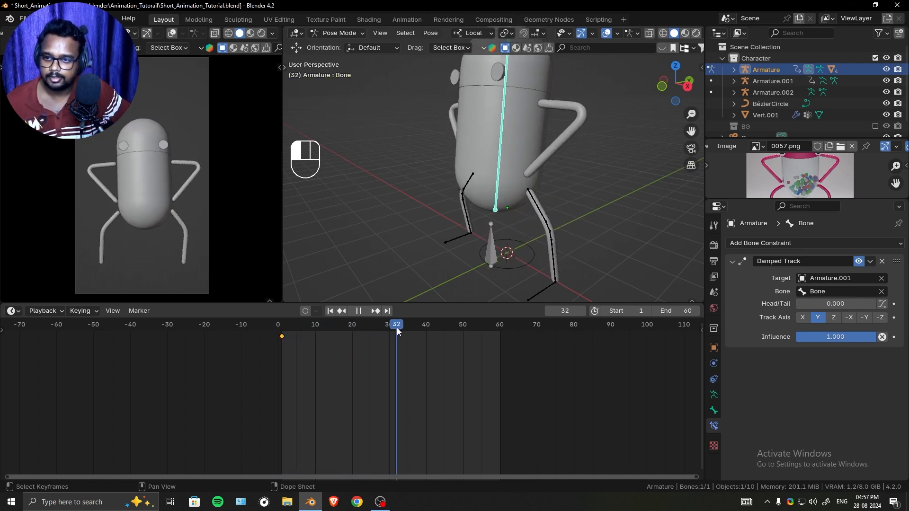
drag(400, 328, 396, 329)
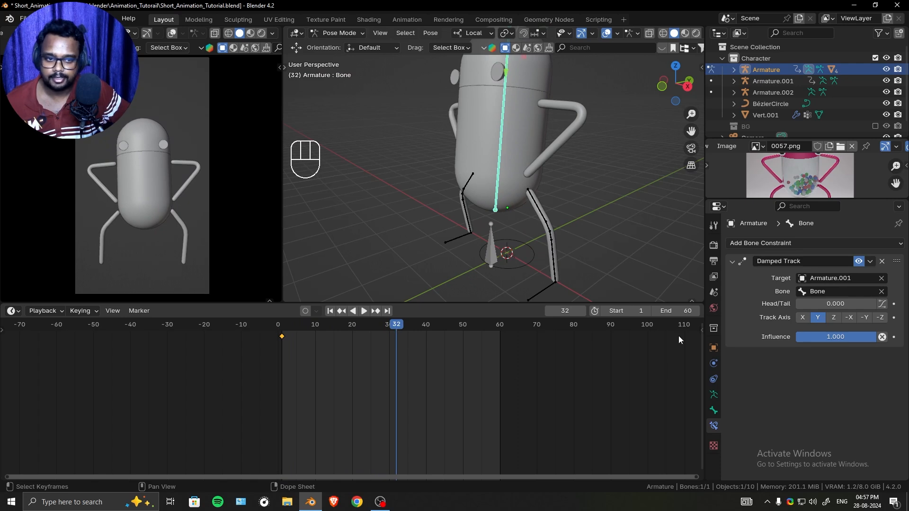
text(32)
key(Return)
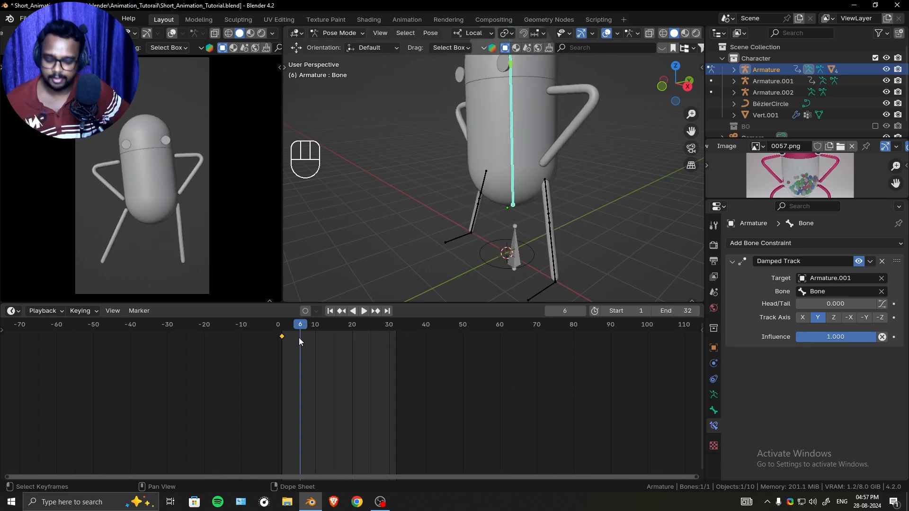
Compare the character's pose at frames 1 and 32, and play the animation to check the loop
key(shift+Left)
key(shift+Right)
key(shift+Left)
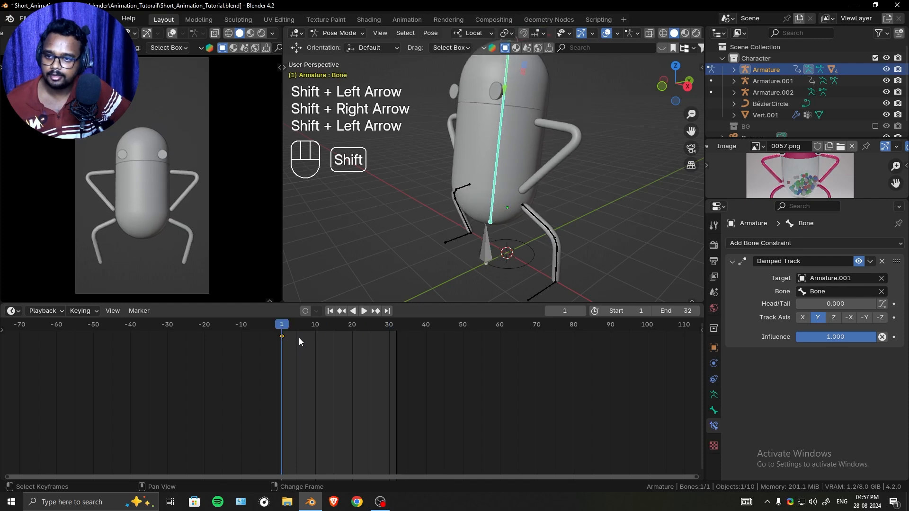
key(shift+Right)
key(shift+Left)
key(space)
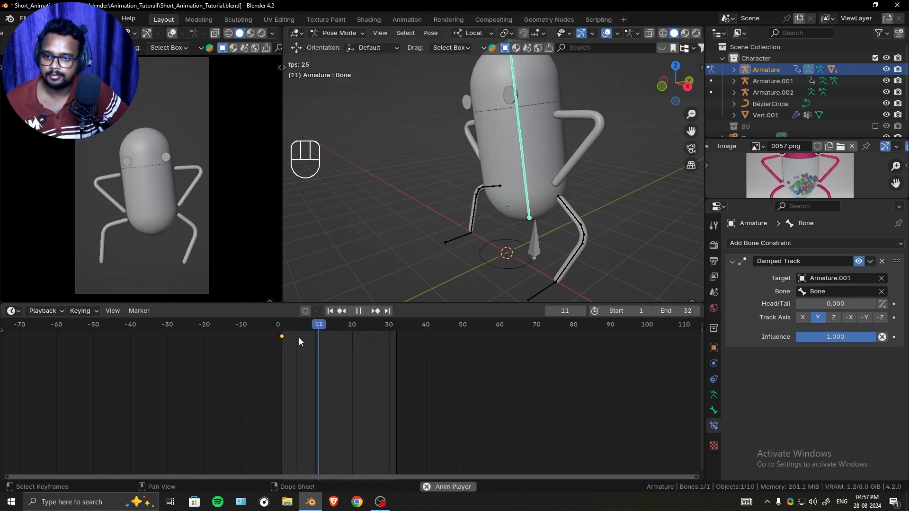
Reduce the animation's end frame to 29 during playback and enlarge the viewports above the timeline
click(656, 311)
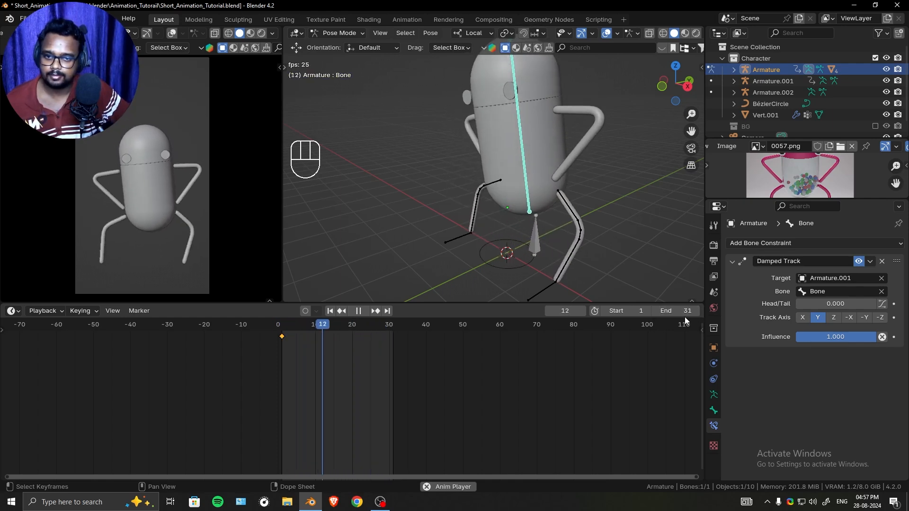
click(655, 311)
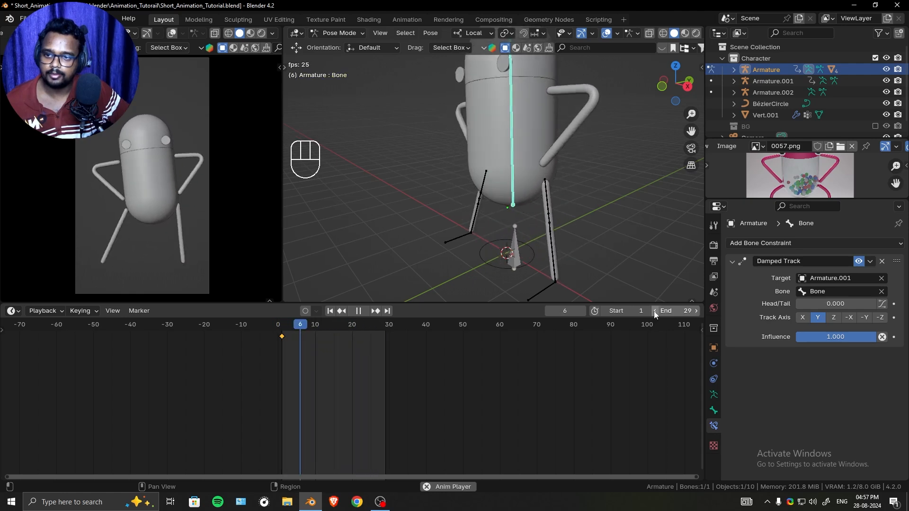
click(654, 311)
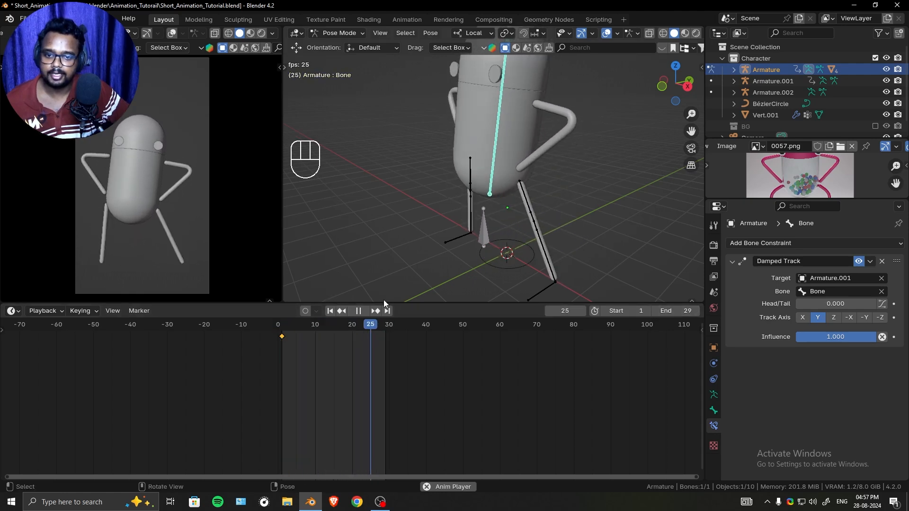
drag(447, 305, 426, 348)
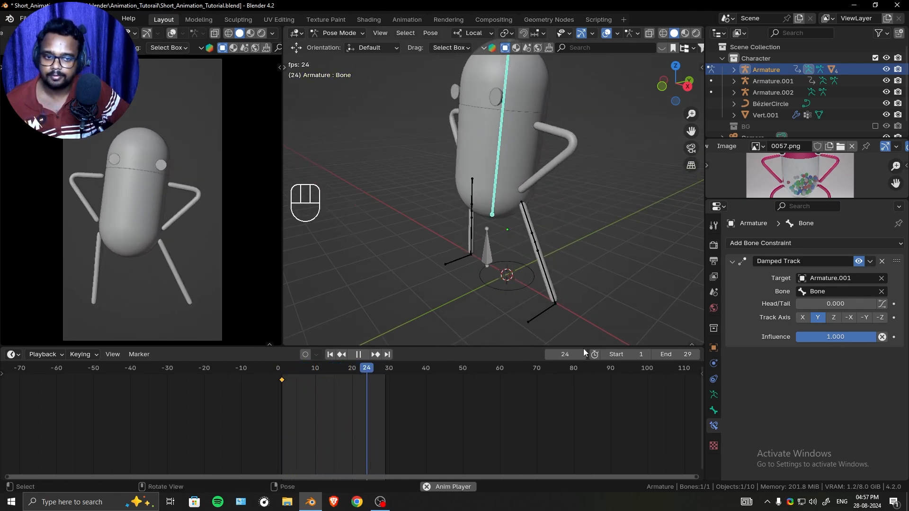
Try an end frame of 28 and a start frame of 2 during playback, restoring the range to 1–29
click(656, 355)
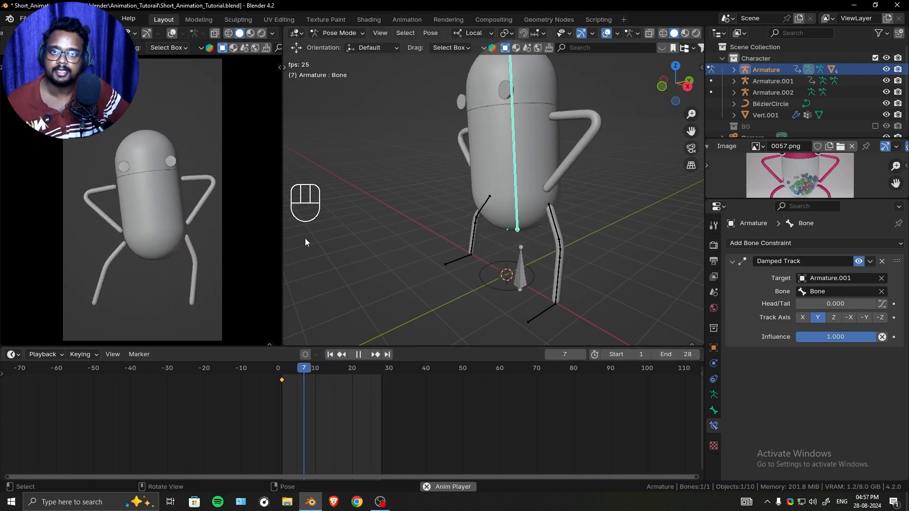
click(696, 354)
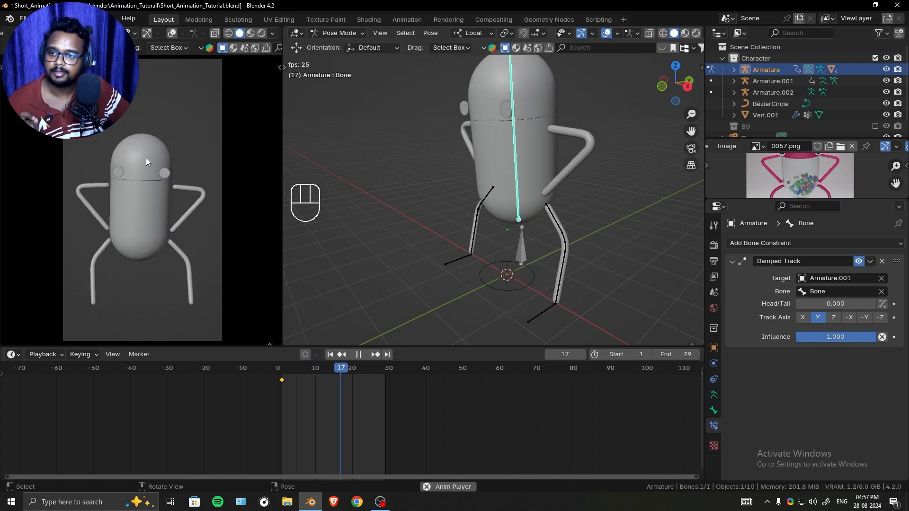
ctrl+middle_drag(190, 203, 220, 181)
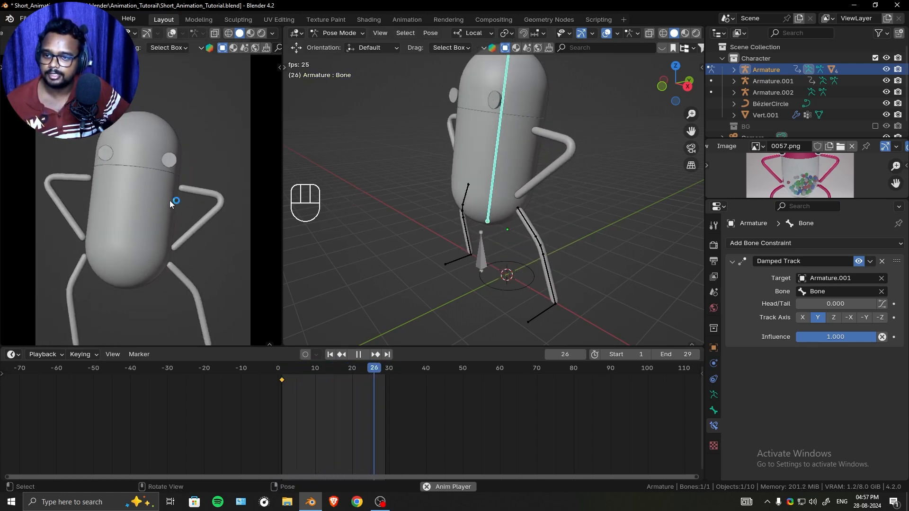
click(649, 355)
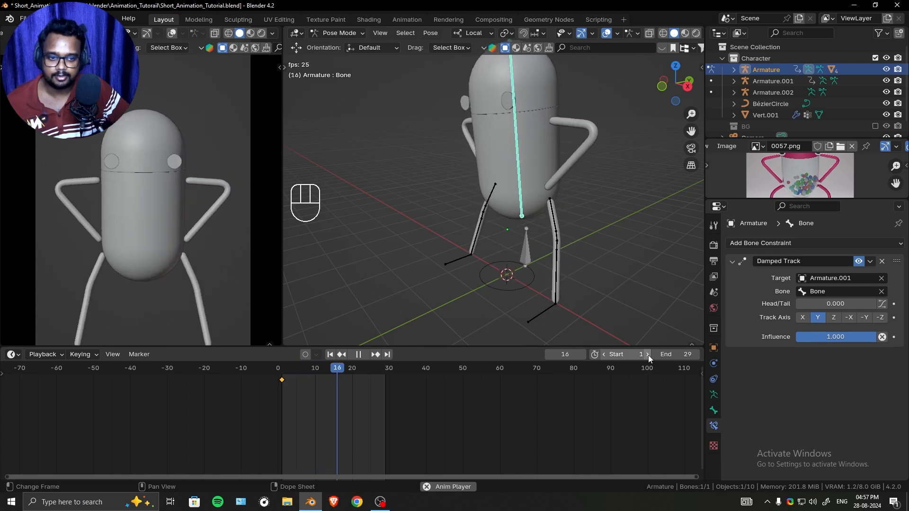
scroll(166, 191, down, 2)
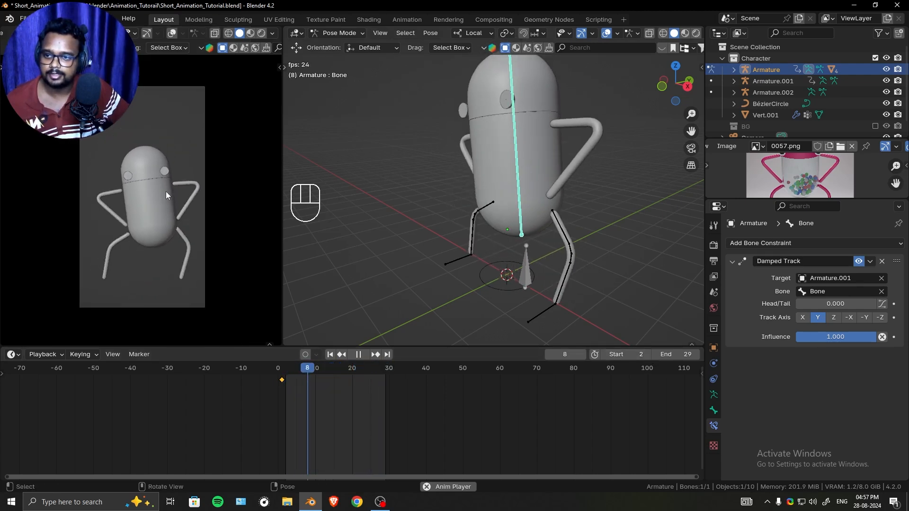
click(603, 355)
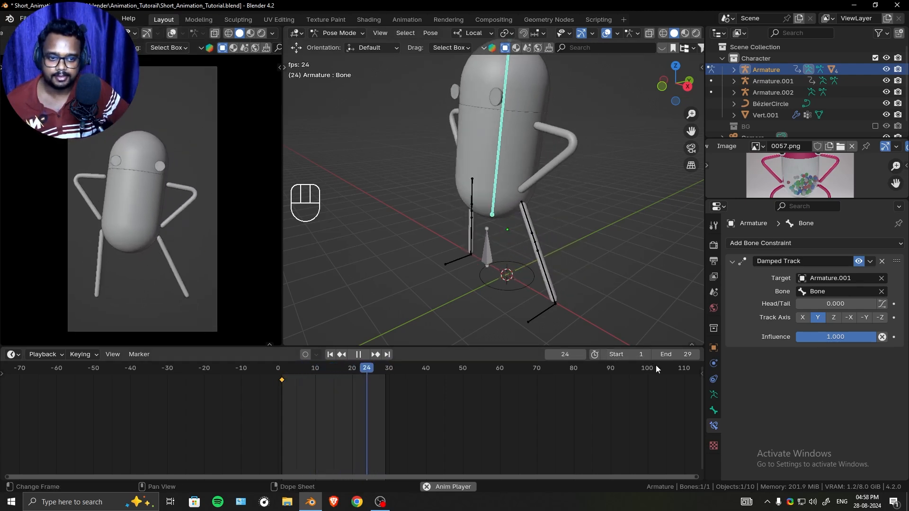
Try end frames 30 and 31 while the loop plays, and return the end frame to 29
click(697, 356)
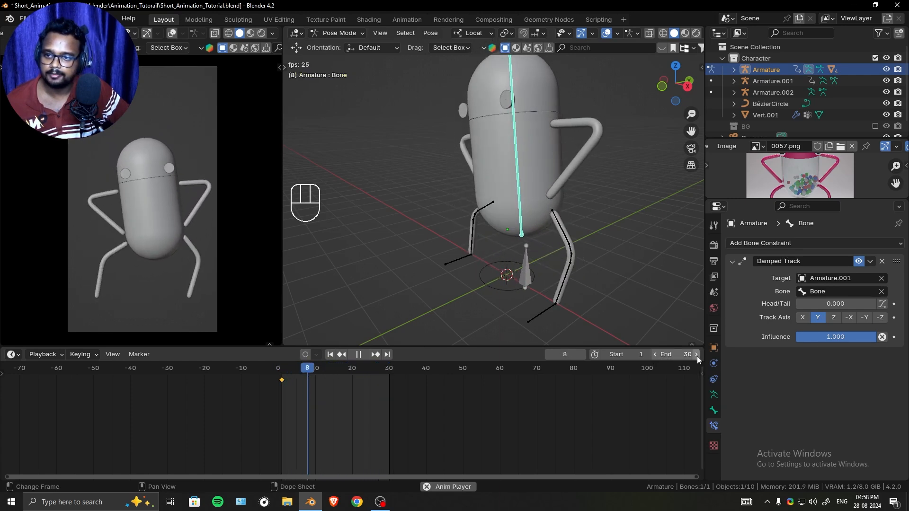
click(696, 355)
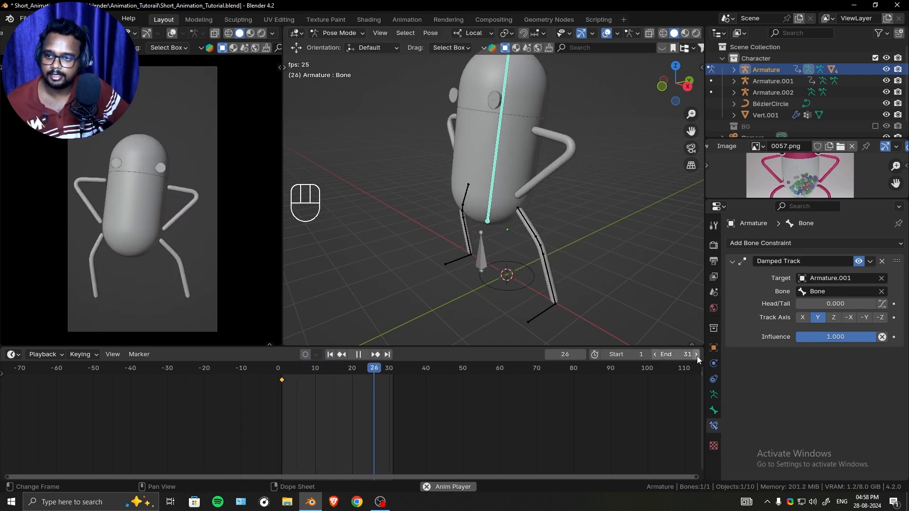
click(656, 355)
click(656, 355)
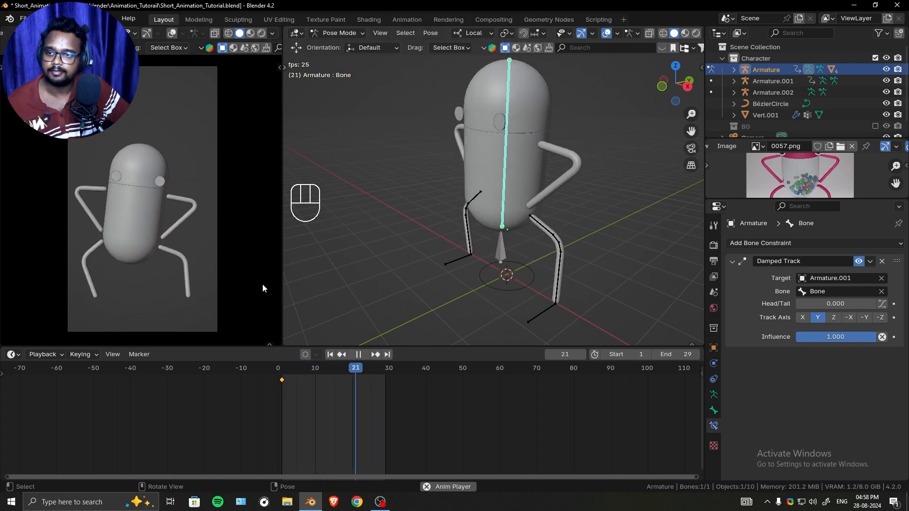
Widen the camera viewport, switch the armature to Object Mode, and adjust the timeline's height to keep it readable
drag(422, 348, 453, 457)
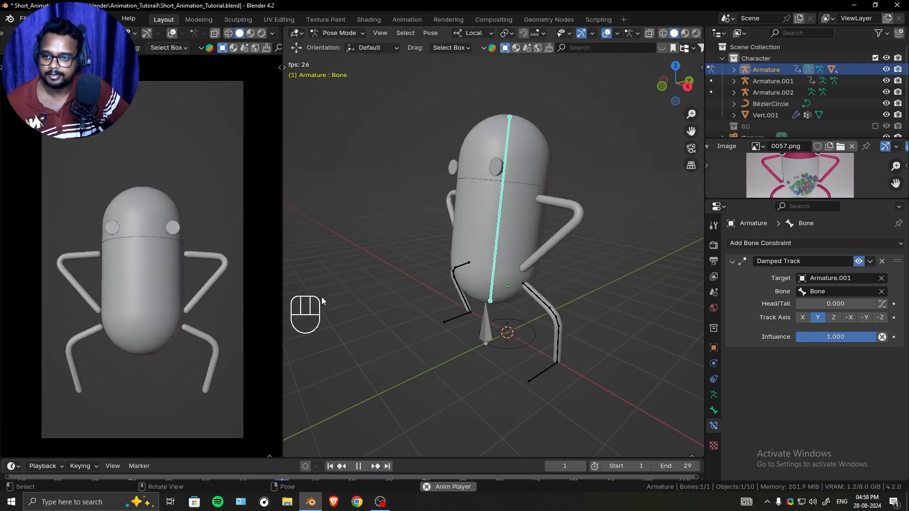
drag(282, 224, 389, 251)
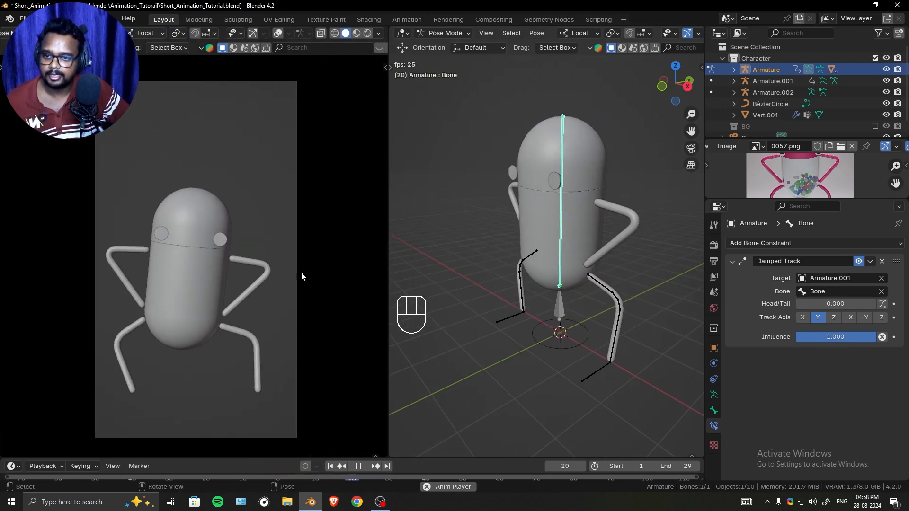
key(ctrl+Tab)
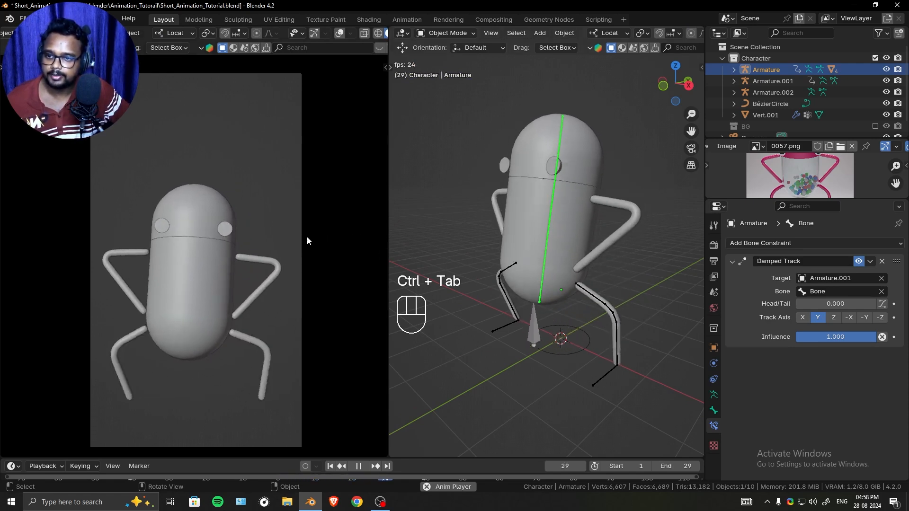
drag(501, 459, 501, 379)
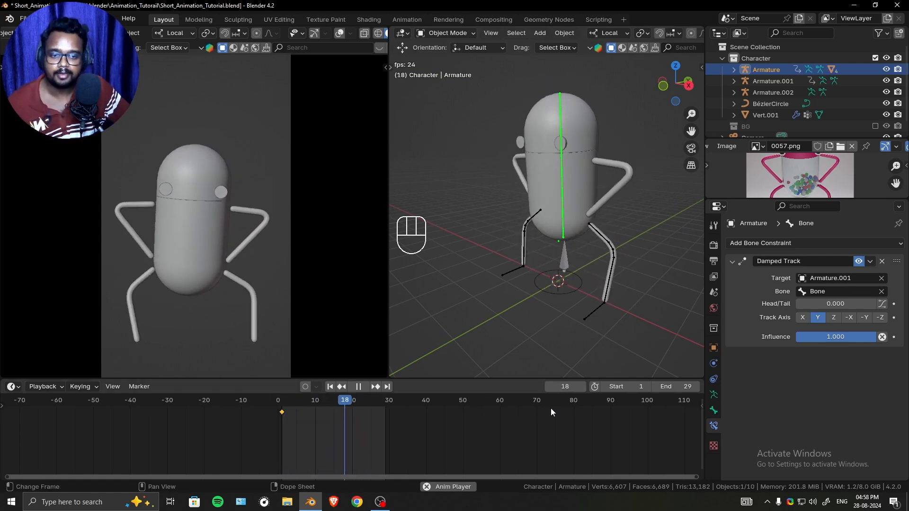
Try scaling up the Bézier circle at the character's feet while the animation plays, and cancel the scaling
scroll(175, 201, down, 3)
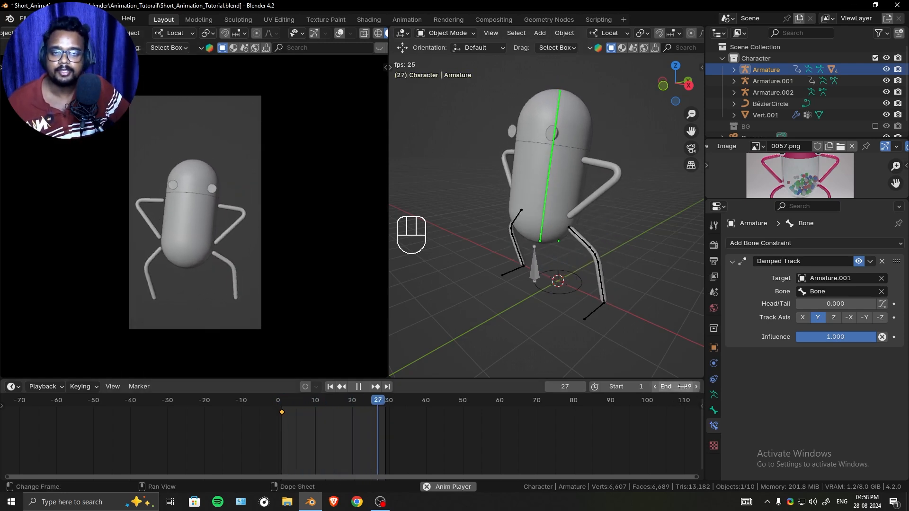
scroll(229, 206, up, 2)
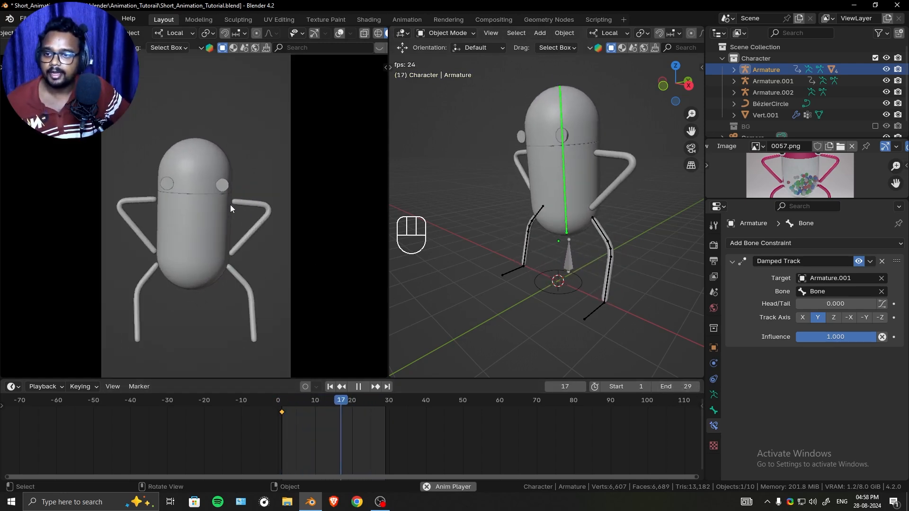
ctrl+middle_drag(197, 209, 197, 233)
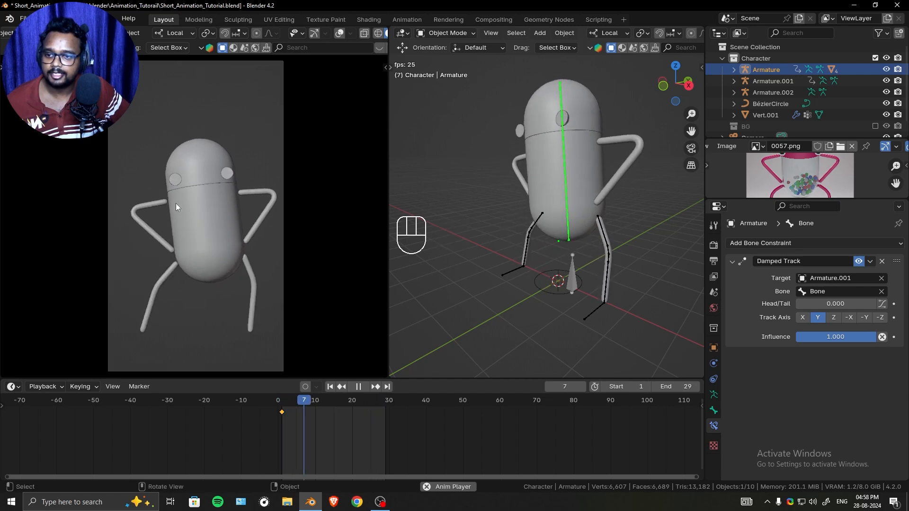
middle_drag(519, 202, 569, 197)
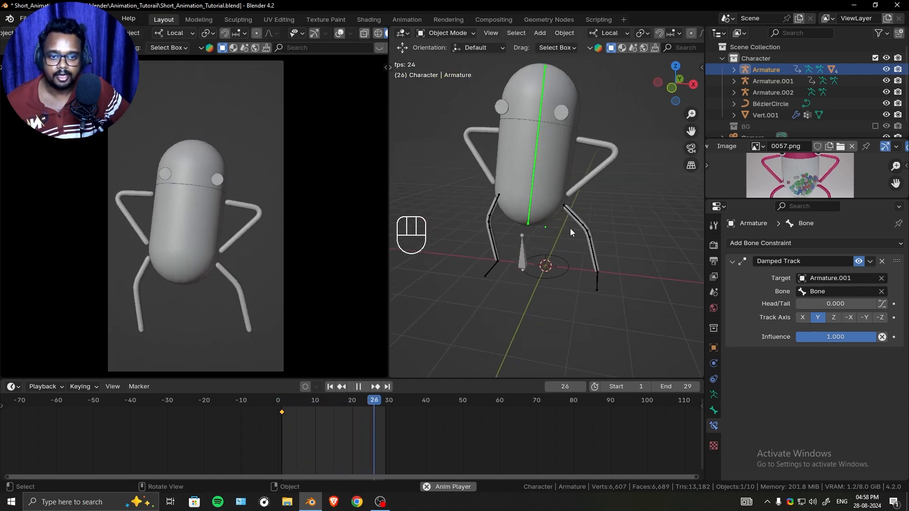
click(565, 267)
key(s)
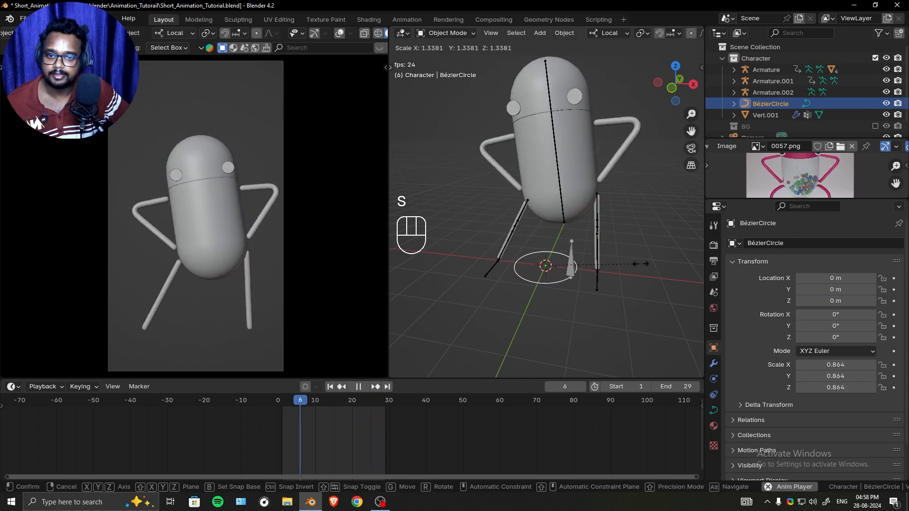
right_click(633, 265)
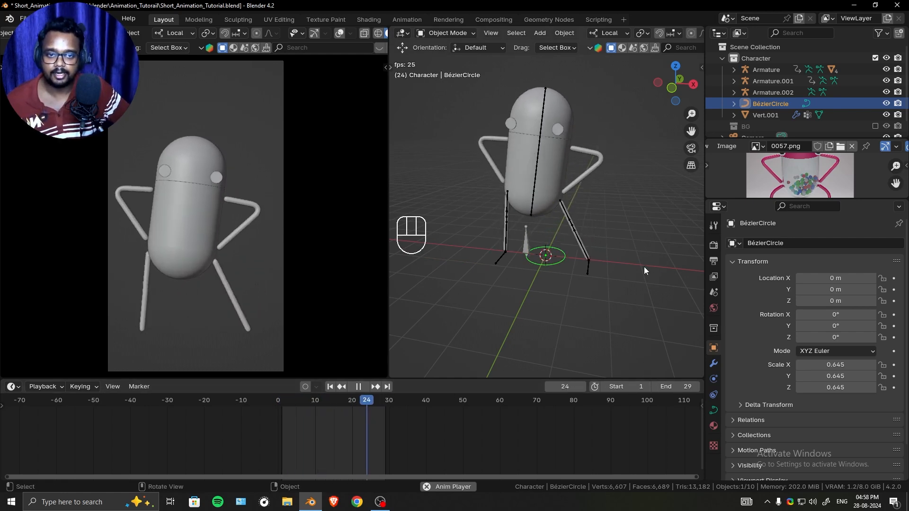
Deselect the Bézier circle, frame the character from the front, and enlarge the main 3D viewport
ctrl+middle_drag(632, 292, 637, 254)
click(623, 235)
middle_drag(637, 255, 630, 223)
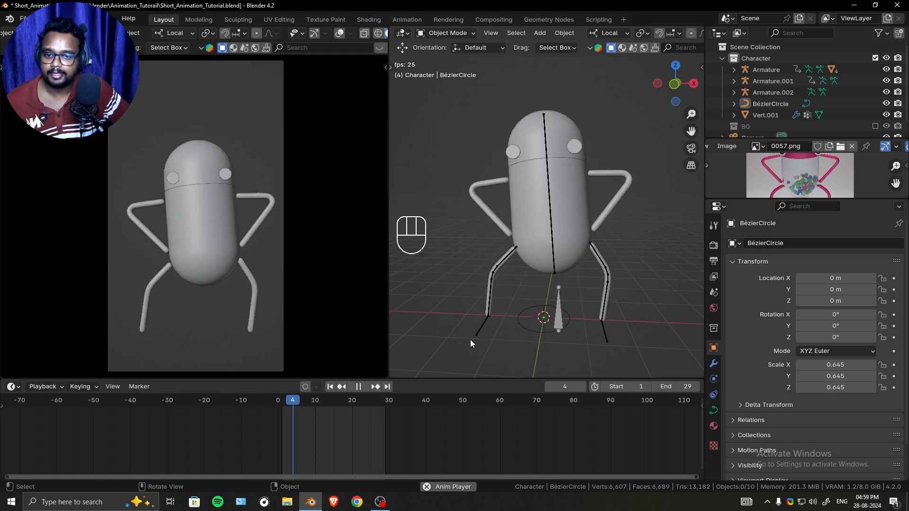
drag(417, 379, 416, 406)
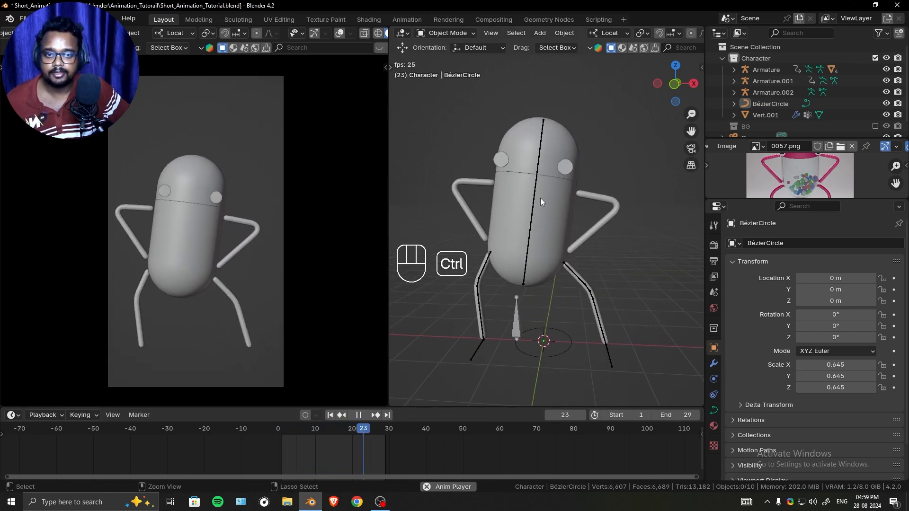
ctrl+middle_drag(540, 199, 534, 243)
drag(388, 304, 258, 305)
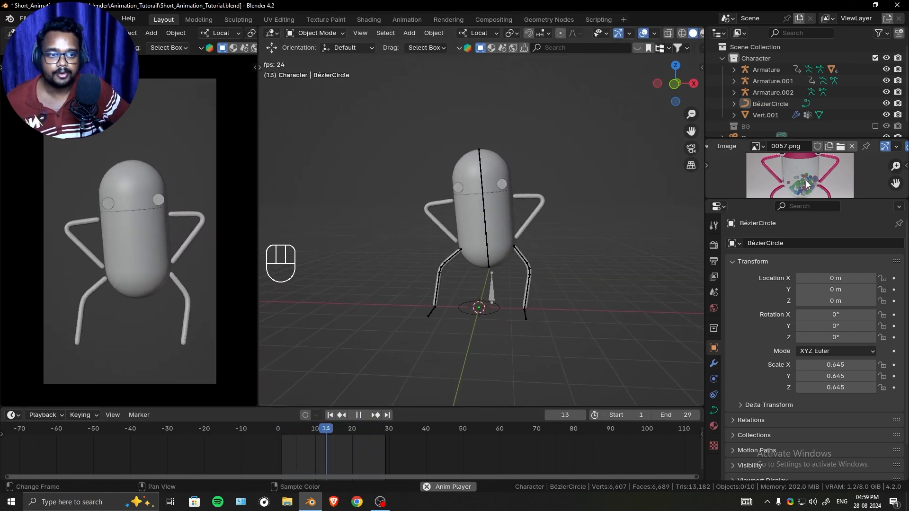
Enlarge the reference image area and examine the coloured balls inside the transparent capsule body
drag(859, 198, 857, 312)
scroll(834, 238, up, 5)
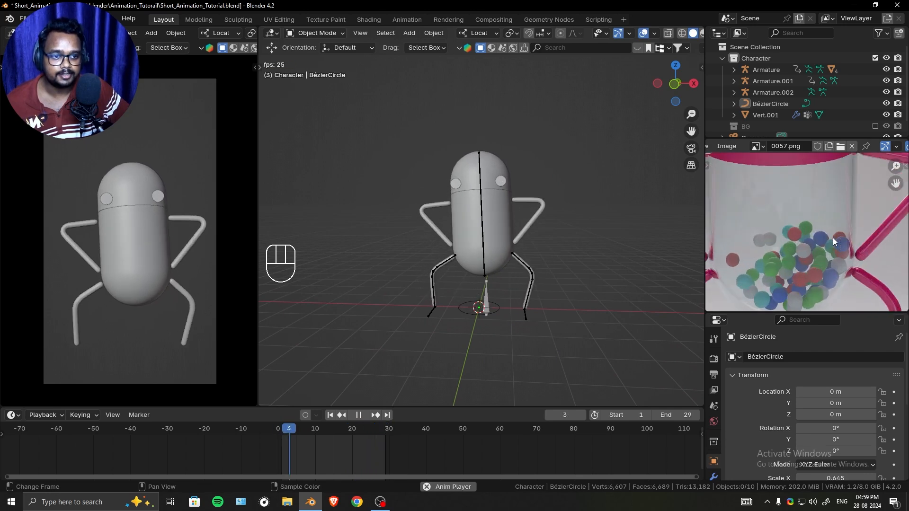
scroll(827, 204, down, 5)
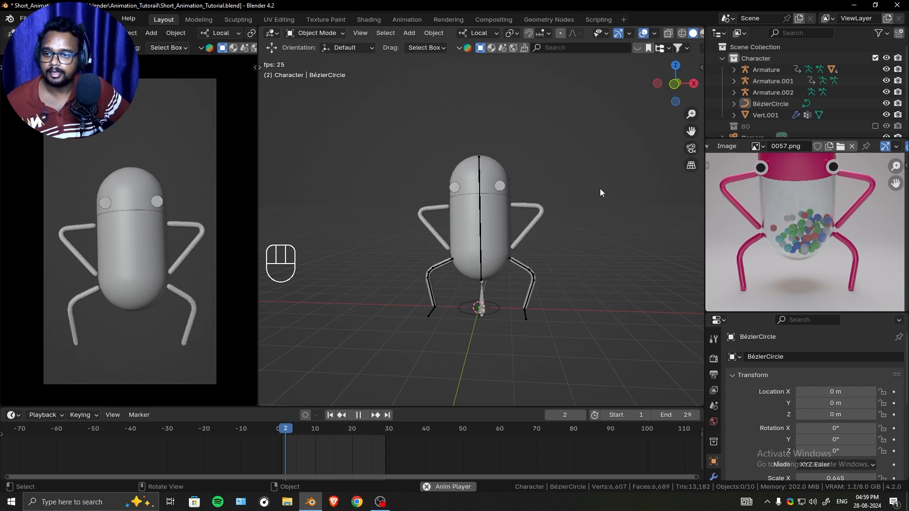
scroll(579, 181, down, 3)
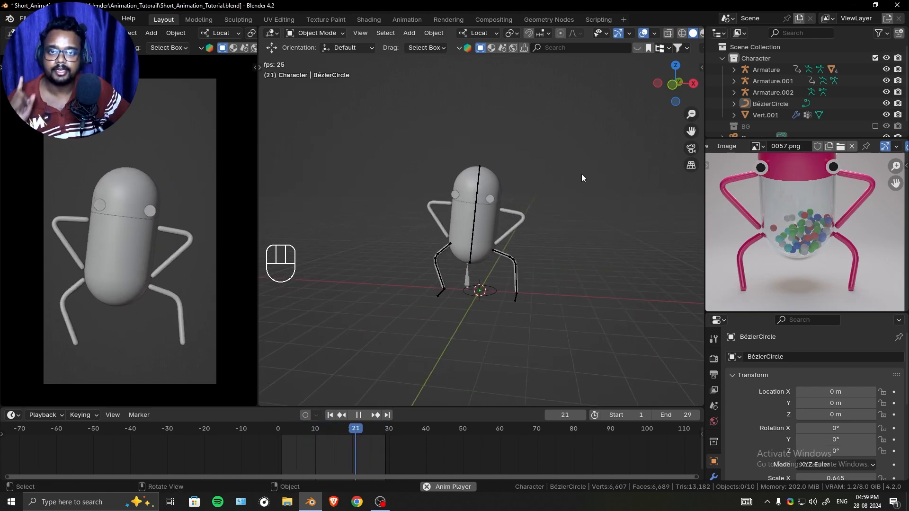